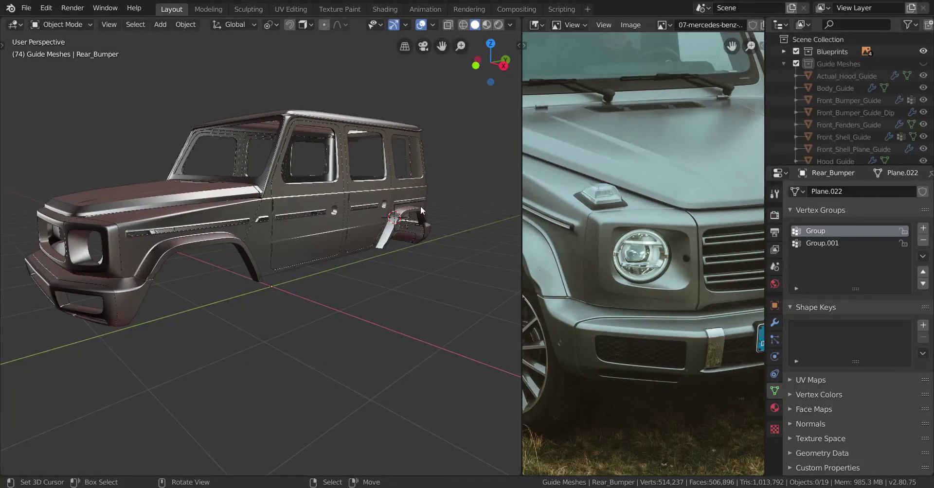
Select the front bumper of the car and enter Edit Mode on it.
{"action": "scroll", "coordinate": [363, 209], "scroll_direction": "down", "scroll_amount": 4}
{"action": "middle_click_drag", "start_coordinate": [363, 208], "coordinate": [407, 237]}
{"action": "scroll", "coordinate": [401, 229], "scroll_direction": "up", "scroll_amount": 4}
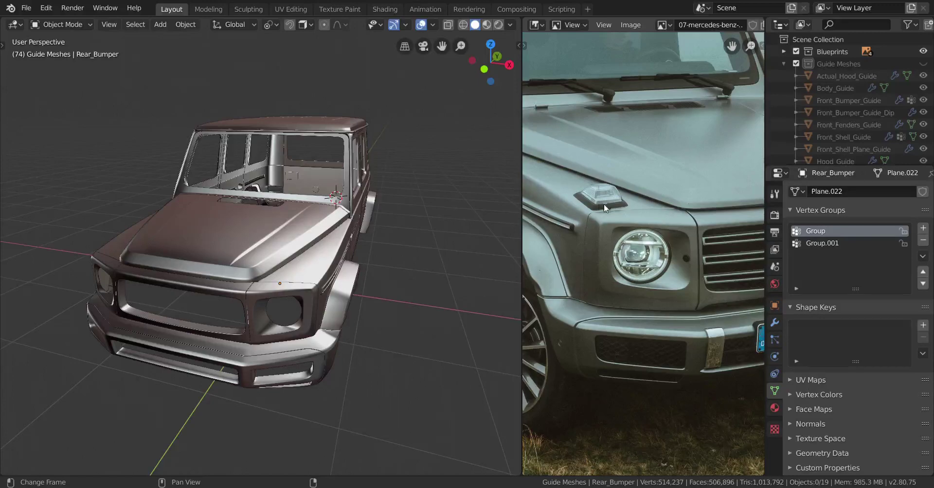
{"action": "middle_click_drag", "start_coordinate": [425, 262], "coordinate": [366, 268]}
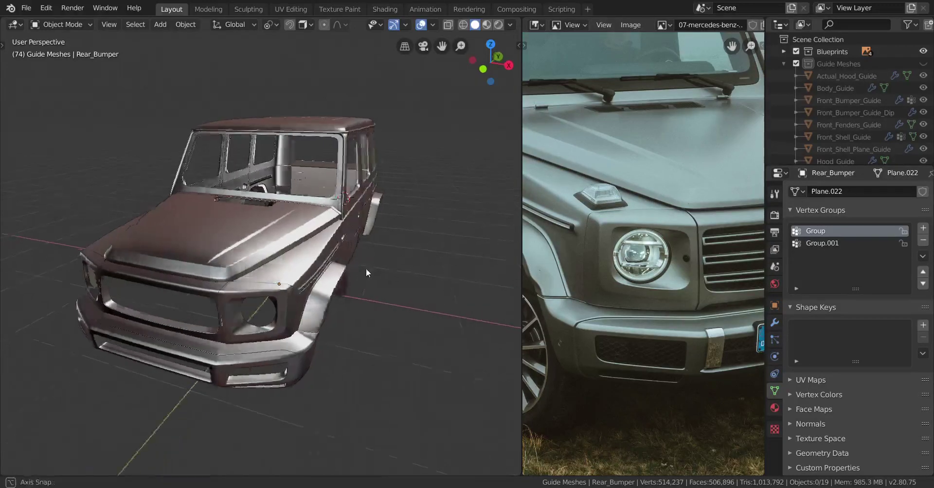
{"action": "scroll", "coordinate": [361, 266], "scroll_direction": "up", "scroll_amount": 4}
{"action": "scroll", "coordinate": [345, 259], "scroll_direction": "up", "scroll_amount": 4}
{"action": "middle_click_drag", "start_coordinate": [373, 232], "coordinate": [290, 279]}
{"action": "left_click", "coordinate": [292, 282]}
{"action": "key", "text": "Tab"}
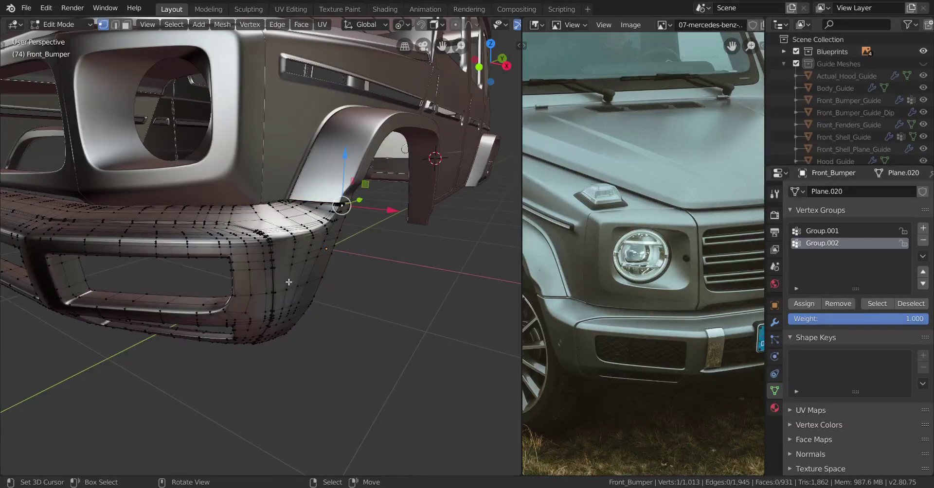
Focus on a vertex on the bumper's side and examine the round sensor in the same area of the reference photo.
{"action": "left_click", "coordinate": [296, 271]}
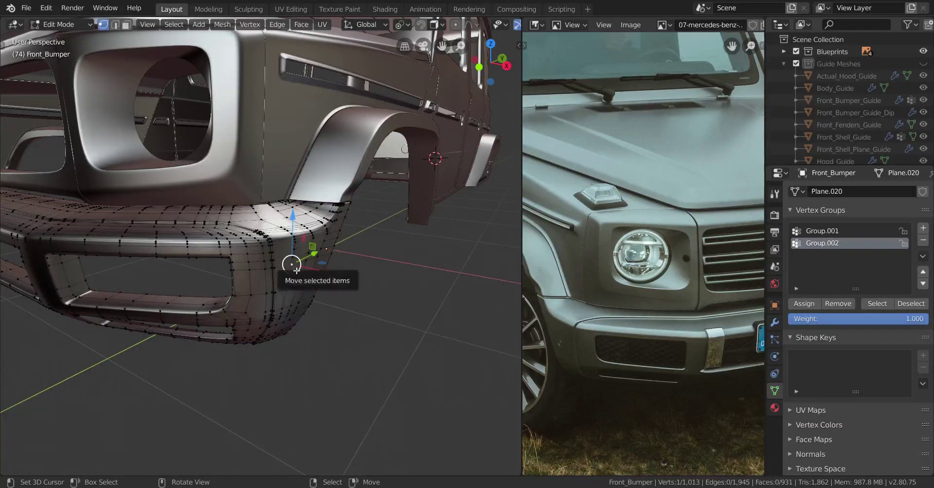
{"action": "key", "text": "KP_Decimal"}
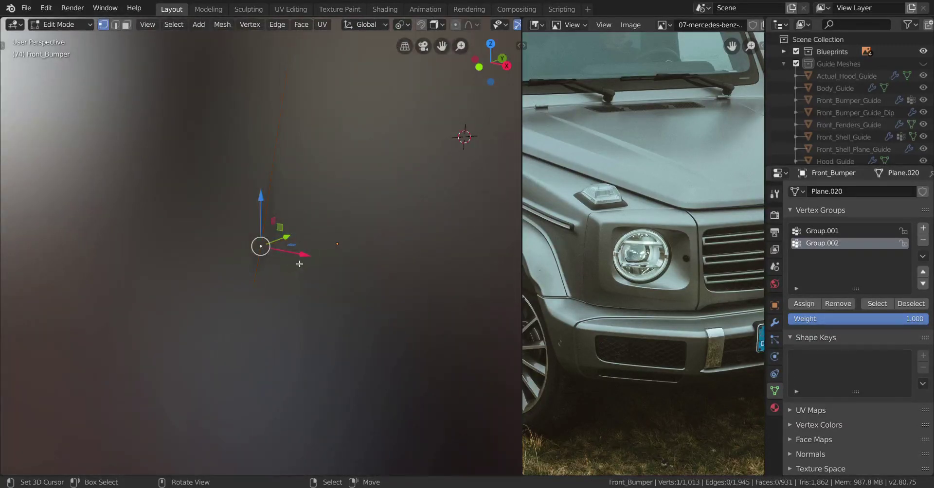
{"action": "scroll", "coordinate": [270, 261], "scroll_direction": "down", "scroll_amount": 5}
{"action": "mouse_move", "coordinate": [270, 261]}
{"action": "middle_mouse_down"}
{"action": "mouse_move", "coordinate": [262, 227]}
{"action": "mouse_move", "coordinate": [284, 269]}
{"action": "mouse_move", "coordinate": [299, 270]}
{"action": "mouse_move", "coordinate": [273, 253]}
{"action": "middle_mouse_up"}
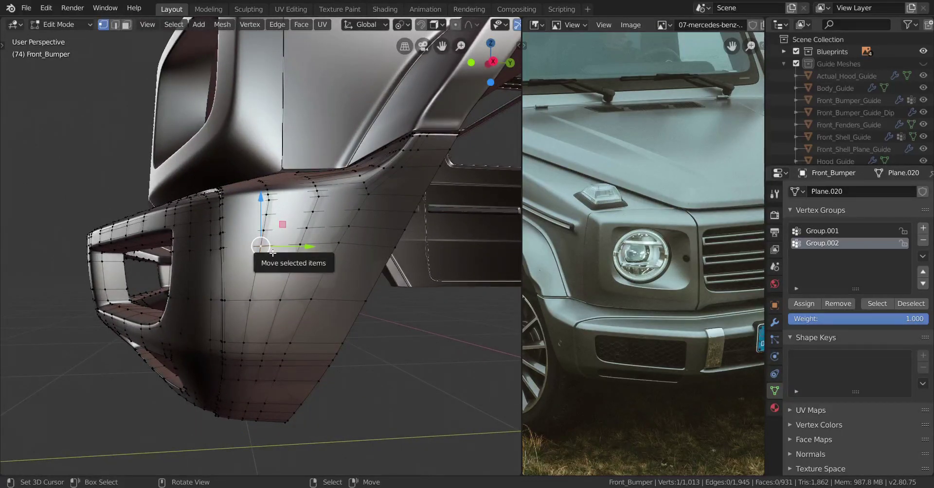
{"action": "middle_click_drag", "start_coordinate": [273, 253], "coordinate": [370, 298]}
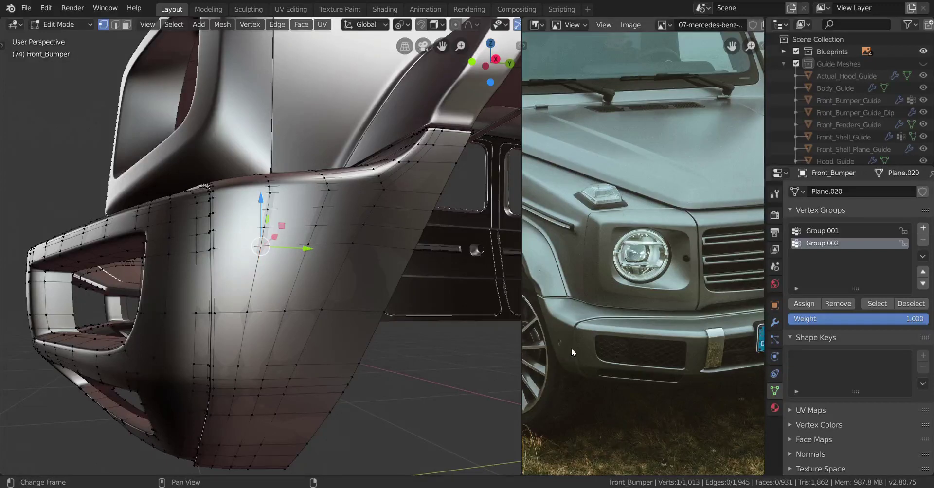
{"action": "scroll", "coordinate": [389, 339], "scroll_direction": "up", "scroll_amount": 3}
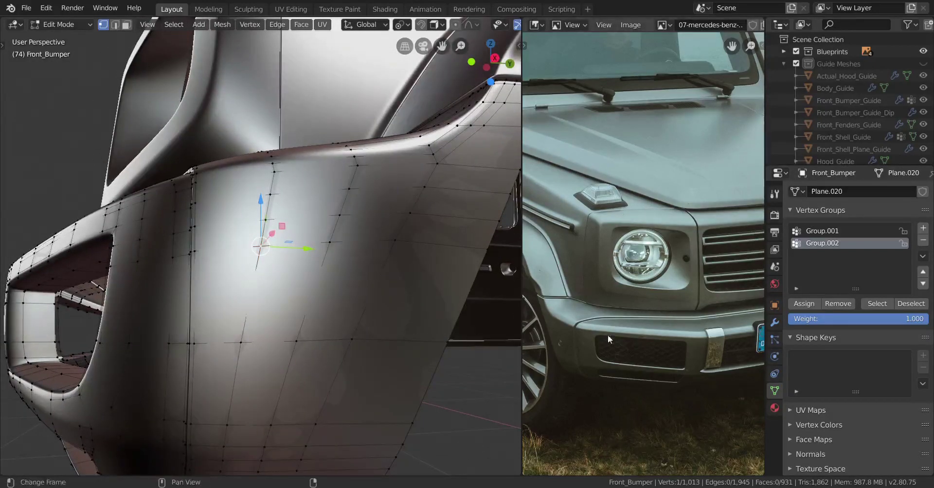
{"action": "scroll", "coordinate": [584, 331], "scroll_direction": "up", "scroll_amount": 3}
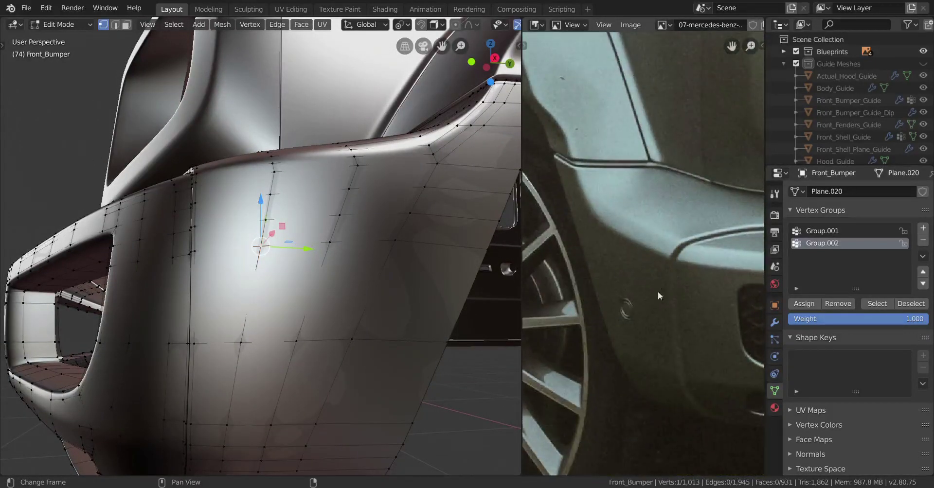
Edge-slide the horizontal edge loop across the bumper's side downward.
{"action": "middle_click_drag", "start_coordinate": [316, 302], "coordinate": [303, 276]}
{"action": "left_click", "coordinate": [301, 275], "text": "alt"}
{"action": "key", "text": "g"}
{"action": "key", "text": "g"}
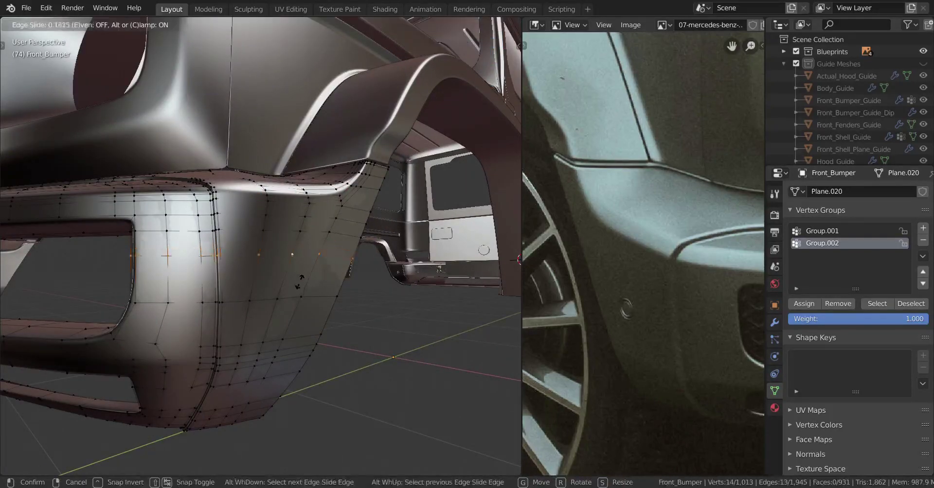
{"action": "left_click", "coordinate": [302, 324]}
Delete the vertex on the slid loop in the middle of the bumper's side to open a hole.
{"action": "middle_click_drag", "start_coordinate": [301, 324], "coordinate": [243, 308]}
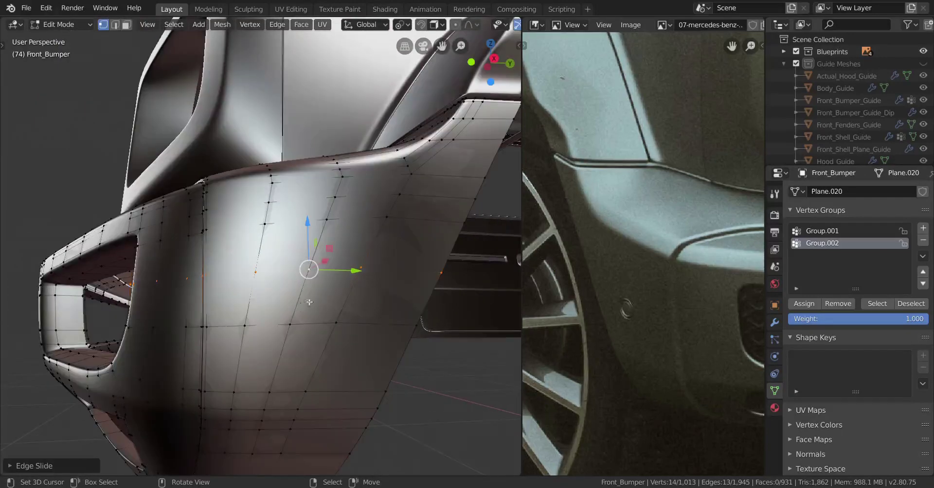
{"action": "left_click", "coordinate": [308, 269]}
{"action": "key", "text": "x"}
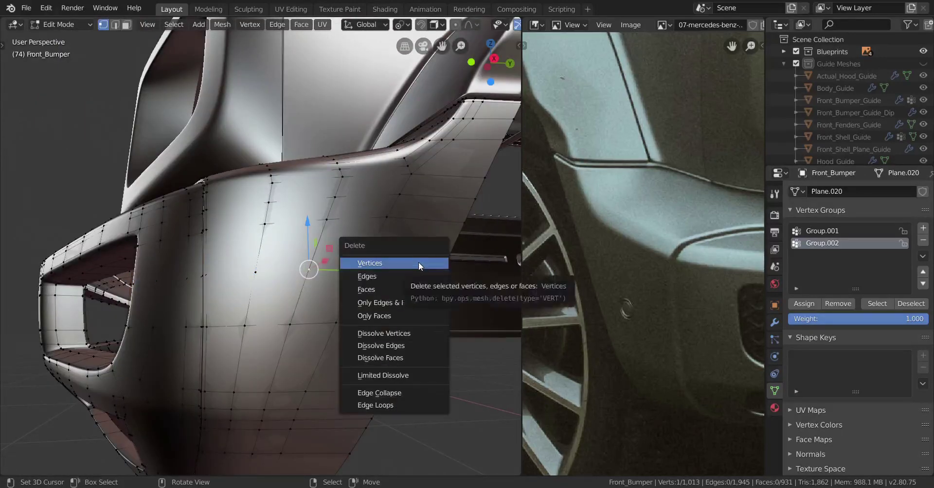
{"action": "left_click", "coordinate": [402, 263]}
Select the hole's boundary loop and snap the 3D cursor to it.
{"action": "scroll", "coordinate": [363, 276], "scroll_direction": "down", "scroll_amount": 3}
{"action": "middle_click_drag", "start_coordinate": [364, 276], "coordinate": [339, 288]}
{"action": "left_click", "coordinate": [339, 288], "text": "alt"}
{"action": "scroll", "coordinate": [356, 282], "scroll_direction": "up", "scroll_amount": 1}
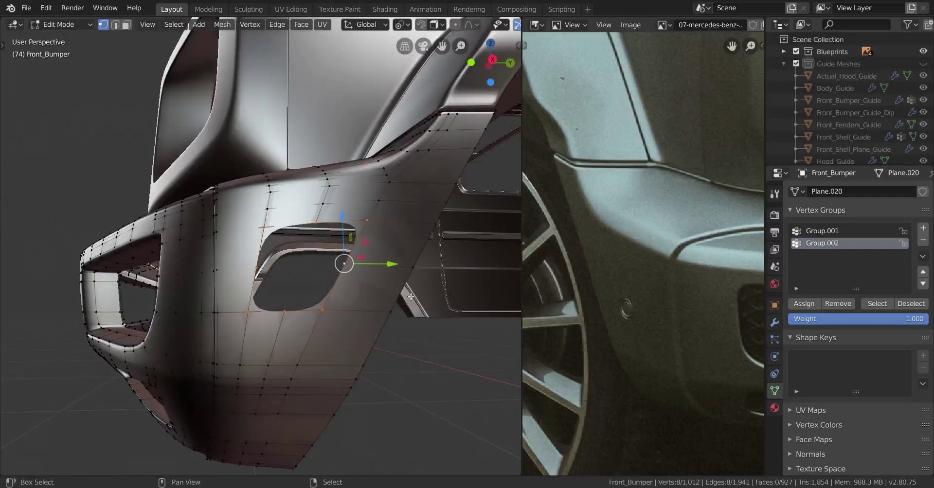
{"action": "key", "text": "shift+s"}
{"action": "left_click", "coordinate": [340, 329]}
Set the pivot point to Bounding Box Center.
{"action": "middle_click_drag", "start_coordinate": [340, 330], "coordinate": [360, 334]}
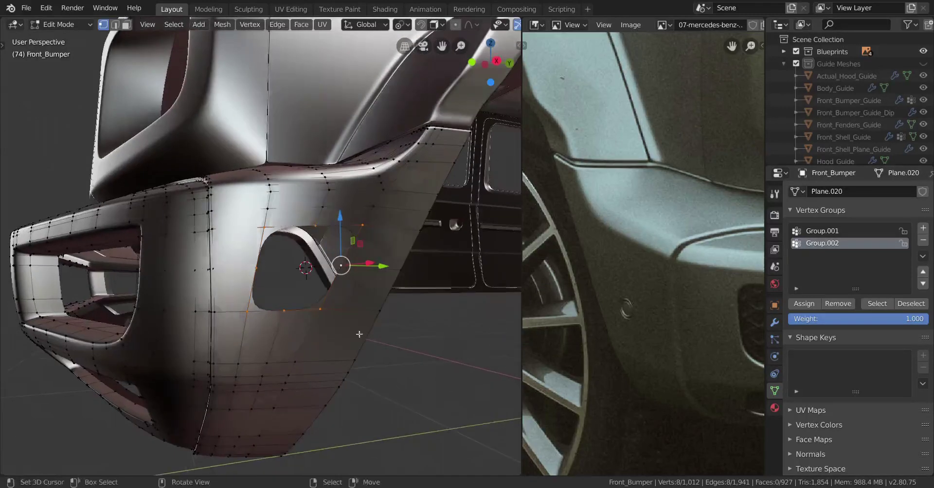
{"action": "key", "text": "shift+s"}
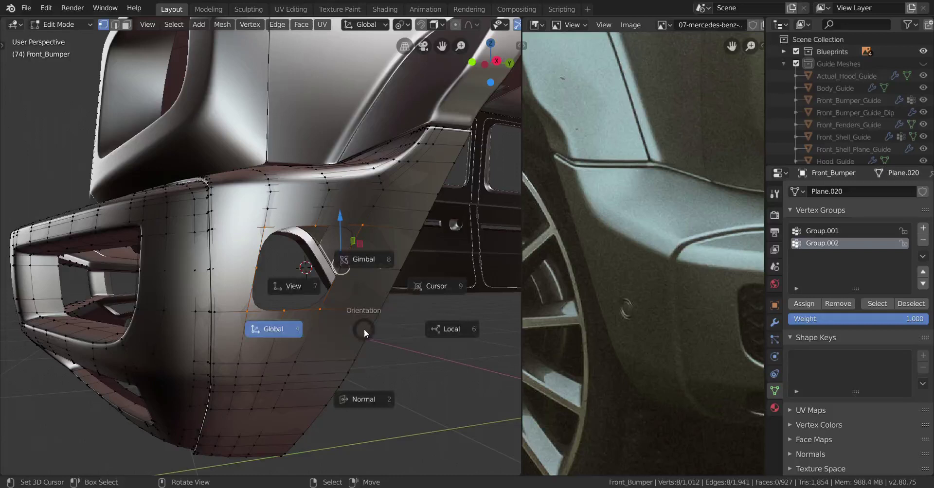
{"action": "key", "text": "Escape"}
{"action": "key", "text": "period"}
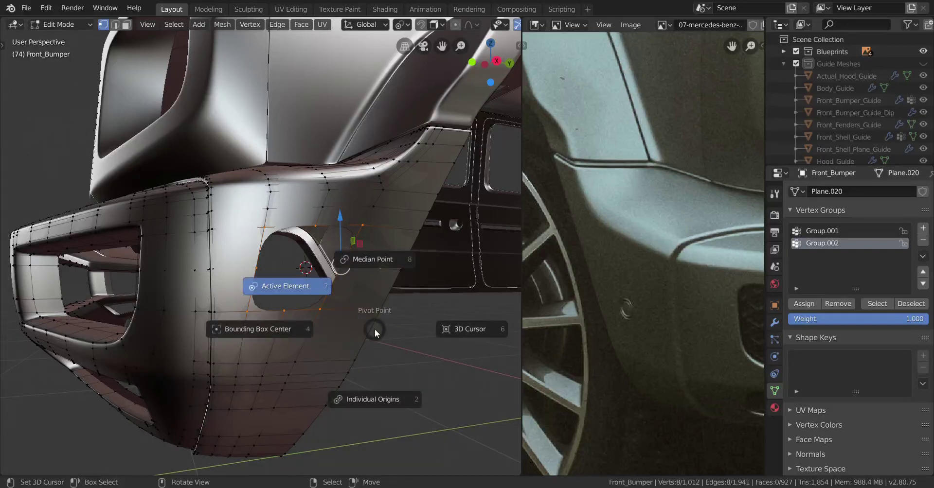
{"action": "left_click", "coordinate": [304, 330]}
Start the Shortcut VUr display and hide the sidebar again.
{"action": "key", "text": "n"}
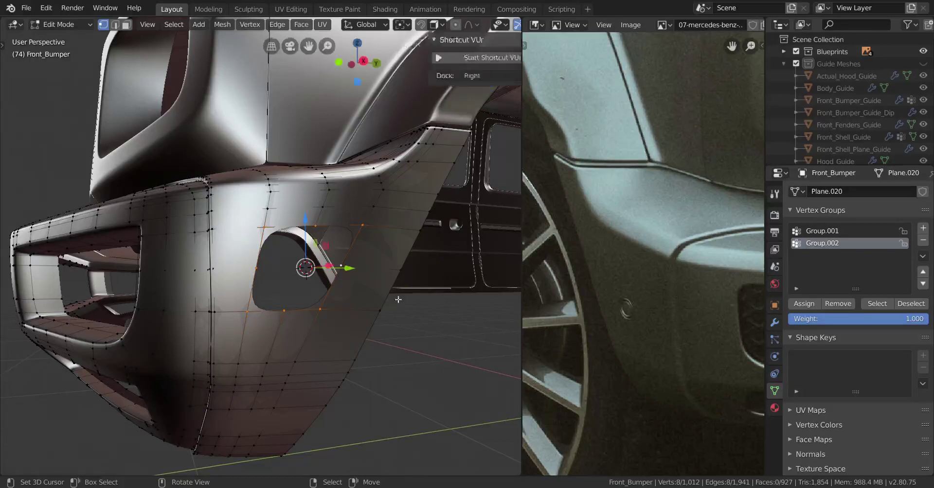
{"action": "left_click", "coordinate": [472, 58]}
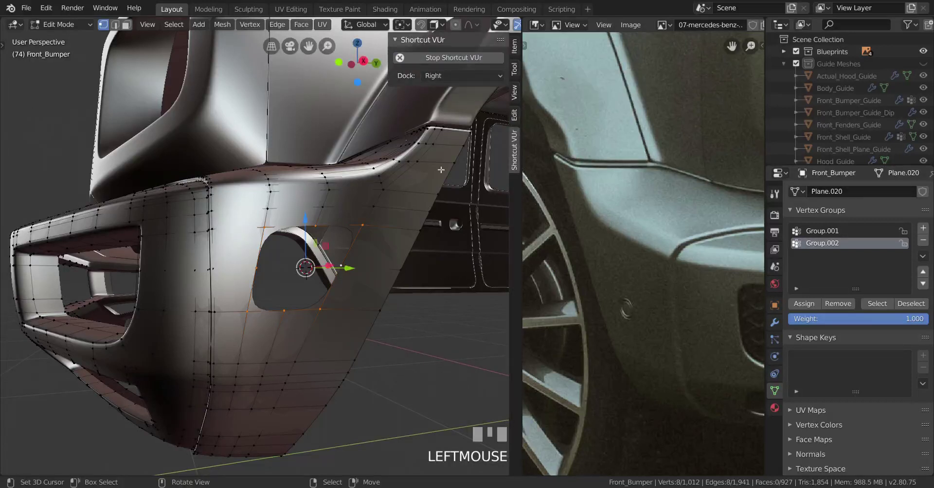
{"action": "key", "text": "n"}
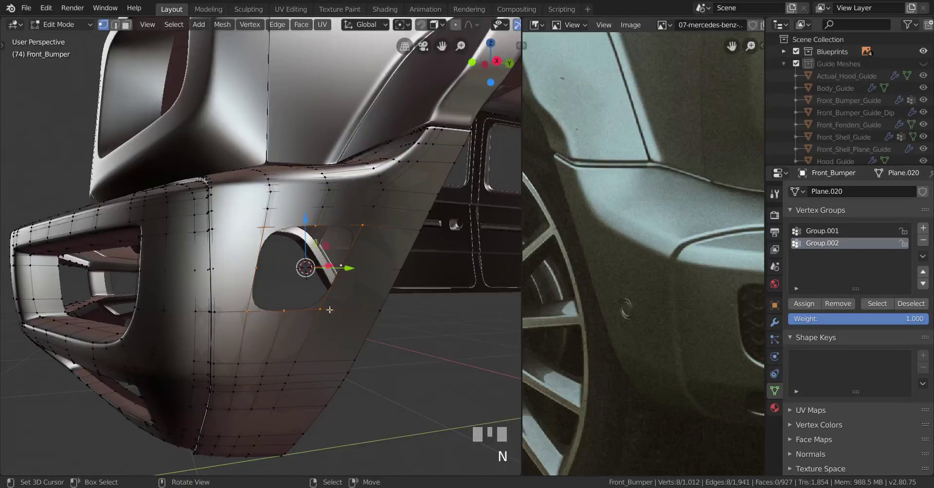
Examine the bumper hole in right orthographic view against the small sensor circle on the blueprint.
{"action": "scroll", "coordinate": [330, 310], "scroll_direction": "up", "scroll_amount": 2}
{"action": "middle_click_drag", "start_coordinate": [330, 310], "coordinate": [339, 311]}
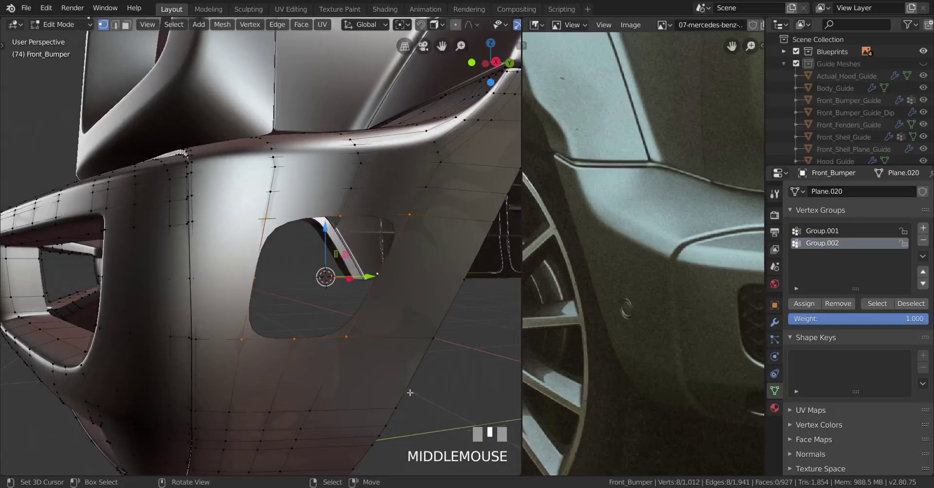
{"action": "middle_click_drag", "start_coordinate": [410, 393], "coordinate": [408, 383]}
{"action": "middle_click_drag", "start_coordinate": [455, 433], "coordinate": [327, 402]}
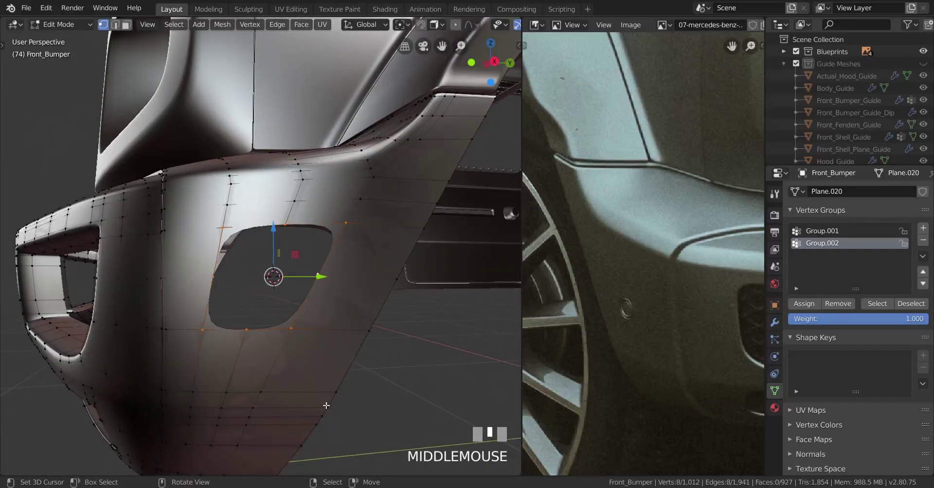
{"action": "key", "text": "KP_3"}
{"action": "scroll", "coordinate": [321, 404], "scroll_direction": "up", "scroll_amount": 3}
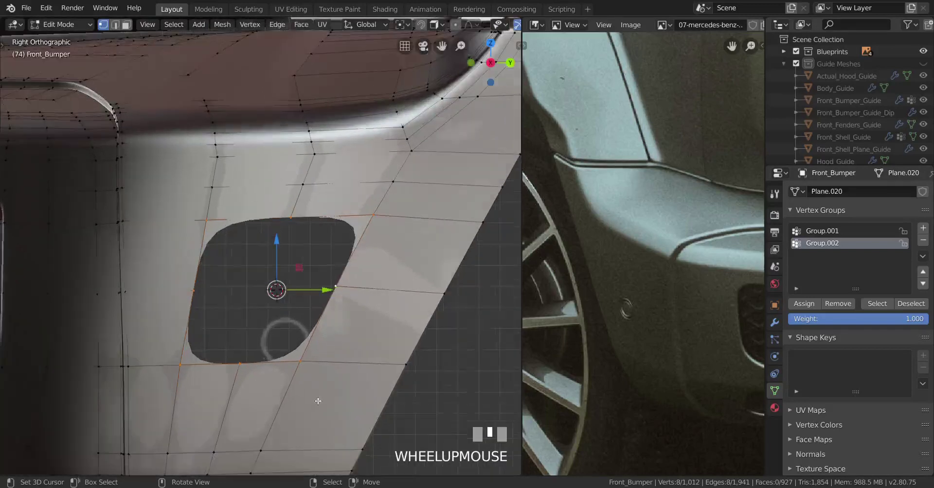
{"action": "scroll", "coordinate": [283, 373], "scroll_direction": "down", "scroll_amount": 1}
{"action": "scroll", "coordinate": [283, 373], "scroll_direction": "down", "scroll_amount": 1}
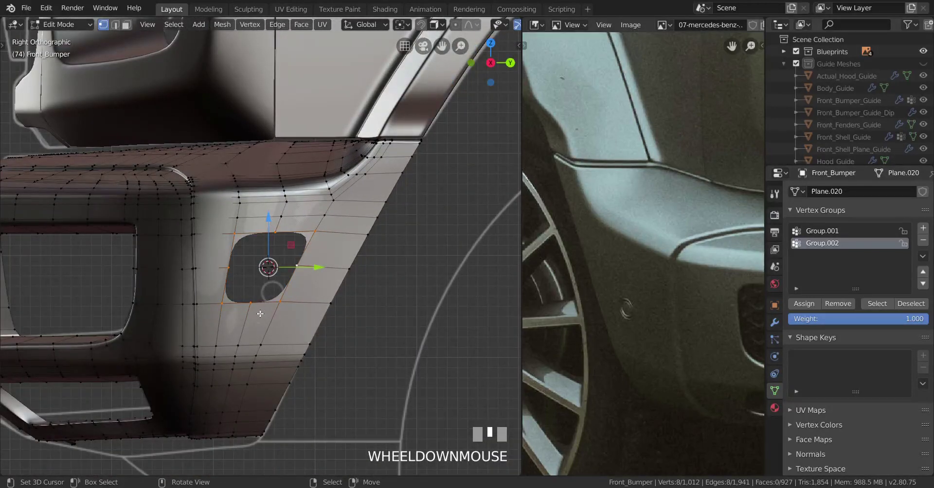
{"action": "scroll", "coordinate": [260, 314], "scroll_direction": "up", "scroll_amount": 2}
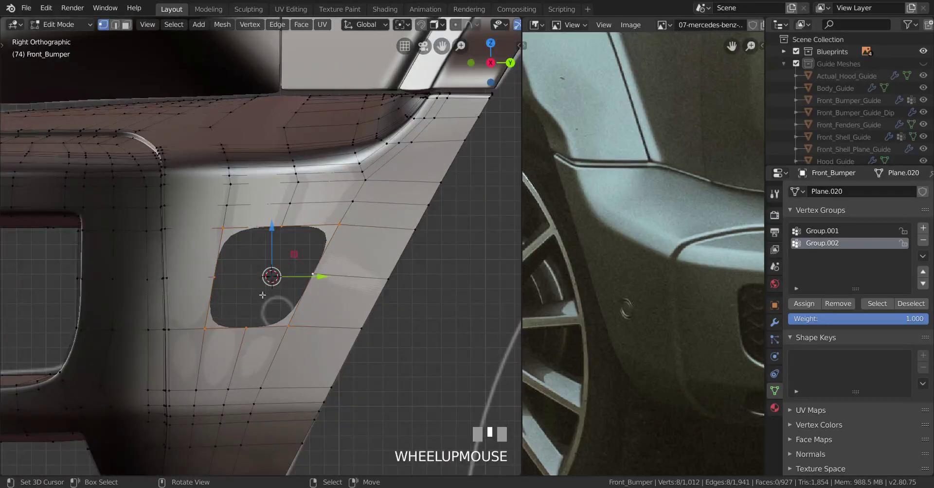
{"action": "scroll", "coordinate": [272, 295], "scroll_direction": "down", "scroll_amount": 2}
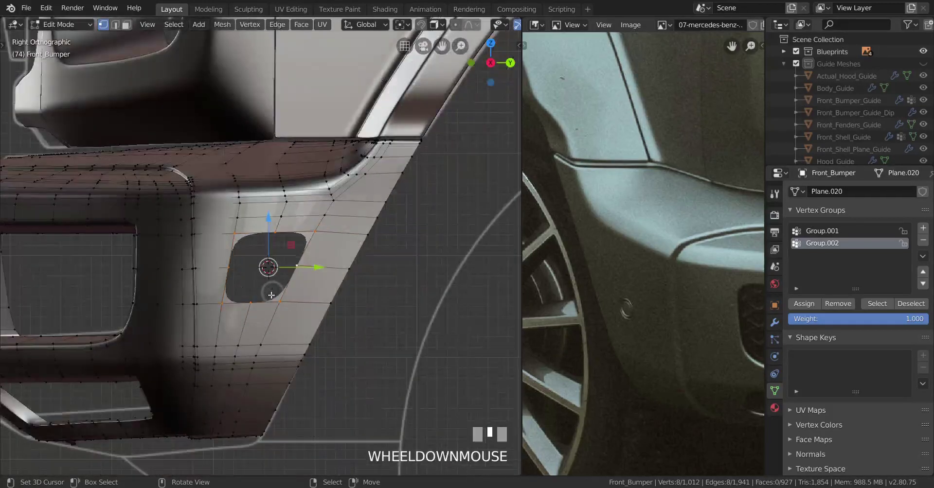
{"action": "scroll", "coordinate": [272, 296], "scroll_direction": "up", "scroll_amount": 1}
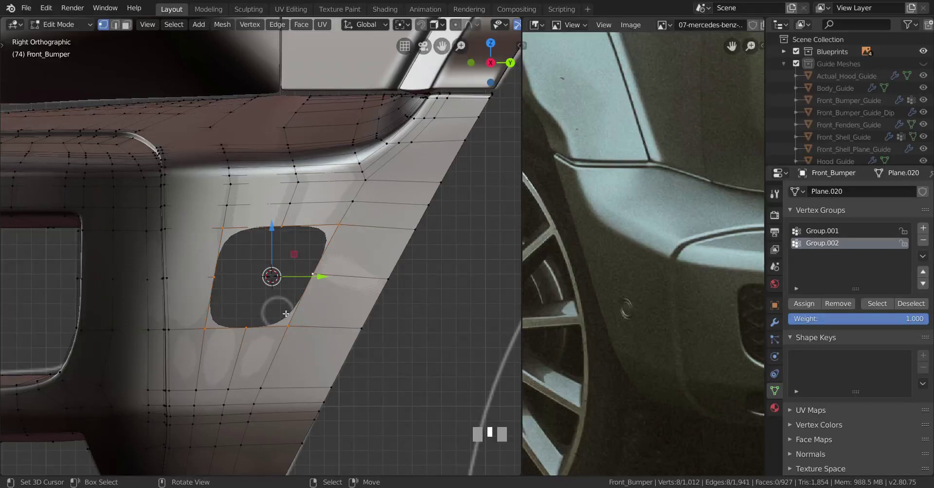
{"action": "scroll", "coordinate": [258, 287], "scroll_direction": "down", "scroll_amount": 5}
{"action": "scroll", "coordinate": [270, 272], "scroll_direction": "up", "scroll_amount": 4}
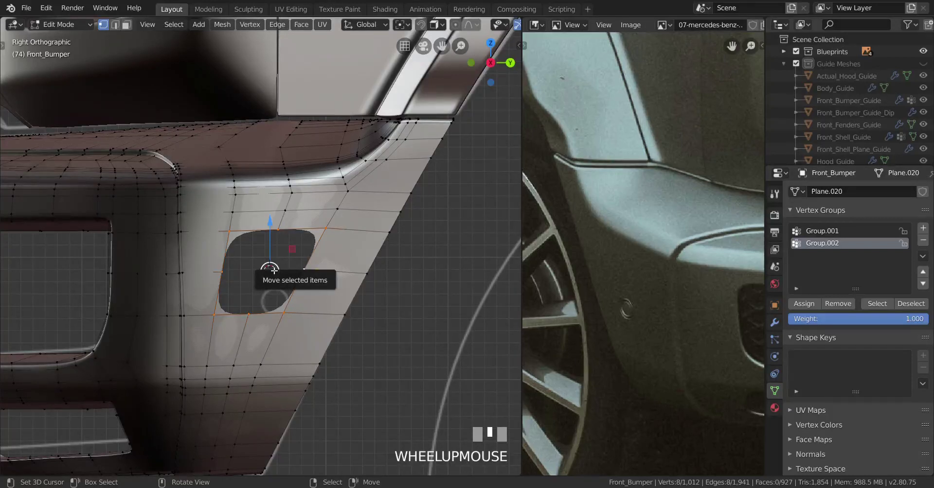
{"action": "scroll", "coordinate": [272, 276], "scroll_direction": "up", "scroll_amount": 2}
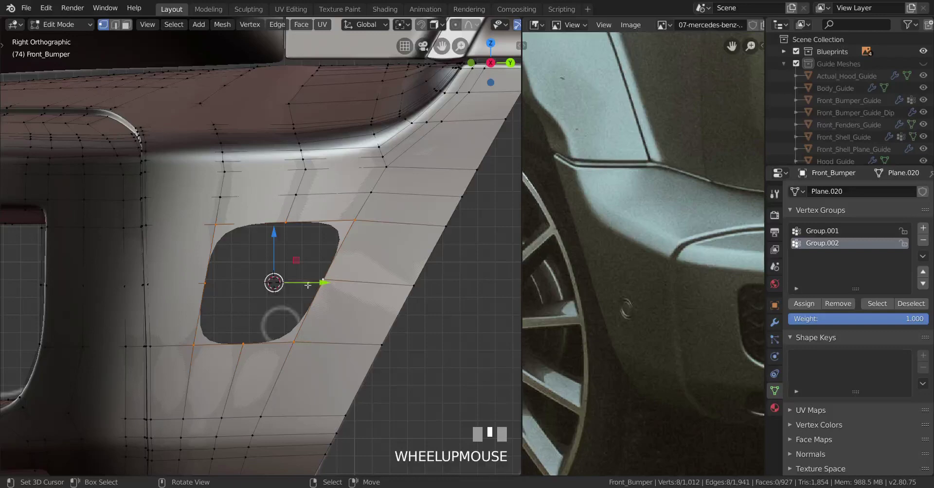
Add a mesh circle at the 3D cursor in the bumper's side hole.
{"action": "key", "text": "shift+a"}
{"action": "left_click", "coordinate": [340, 288]}
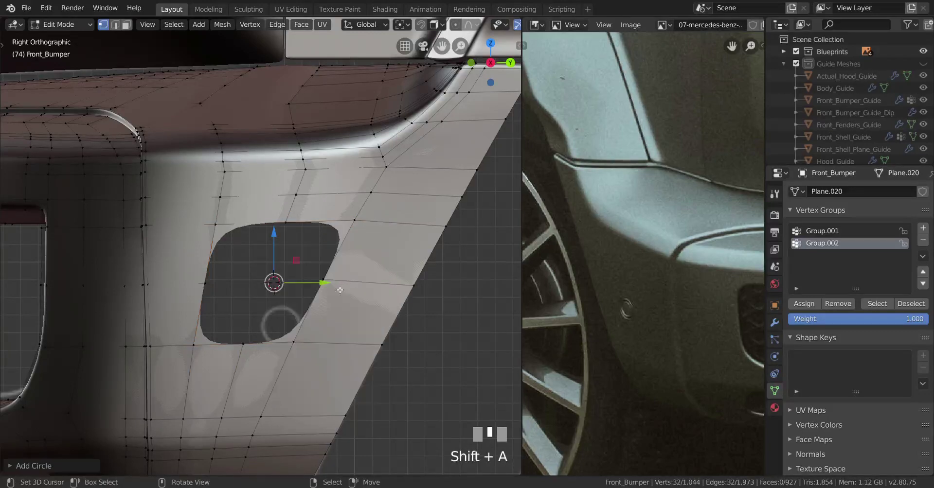
{"action": "scroll", "coordinate": [338, 288], "scroll_direction": "down", "scroll_amount": 6}
{"action": "scroll", "coordinate": [335, 288], "scroll_direction": "up", "scroll_amount": 3}
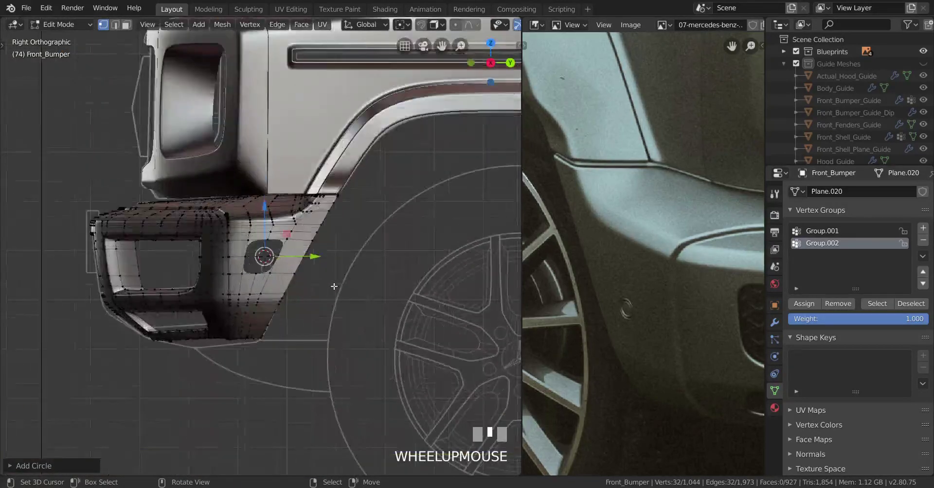
{"action": "scroll", "coordinate": [334, 286], "scroll_direction": "up", "scroll_amount": 6}
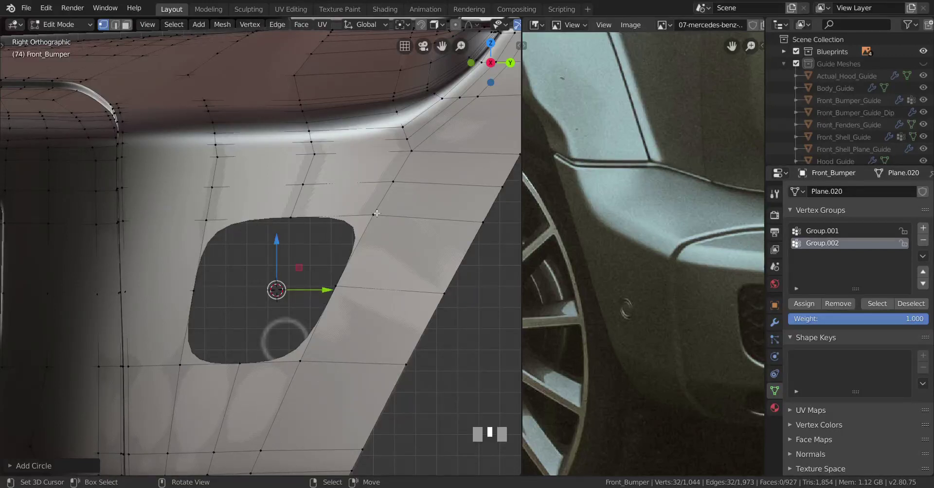
{"action": "scroll", "coordinate": [332, 309], "scroll_direction": "down", "scroll_amount": 5}
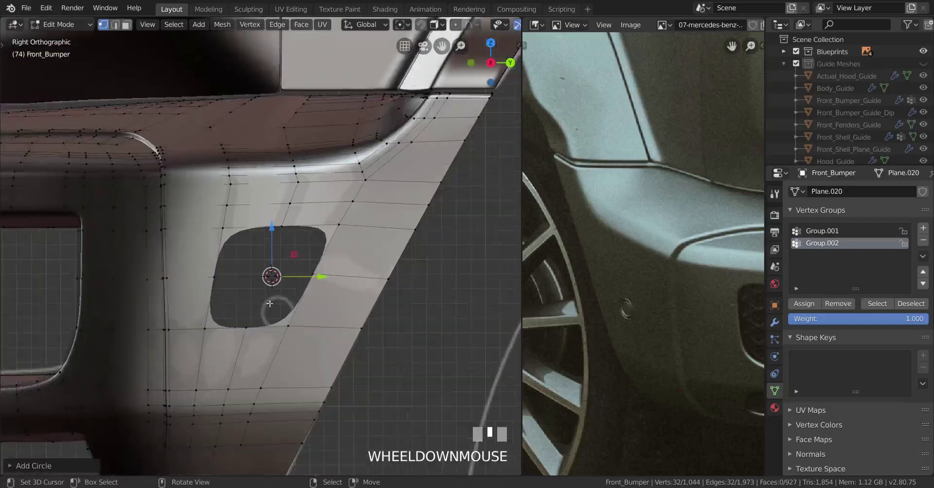
{"action": "scroll", "coordinate": [281, 302], "scroll_direction": "up", "scroll_amount": 3}
{"action": "scroll", "coordinate": [241, 244], "scroll_direction": "up", "scroll_amount": 1}
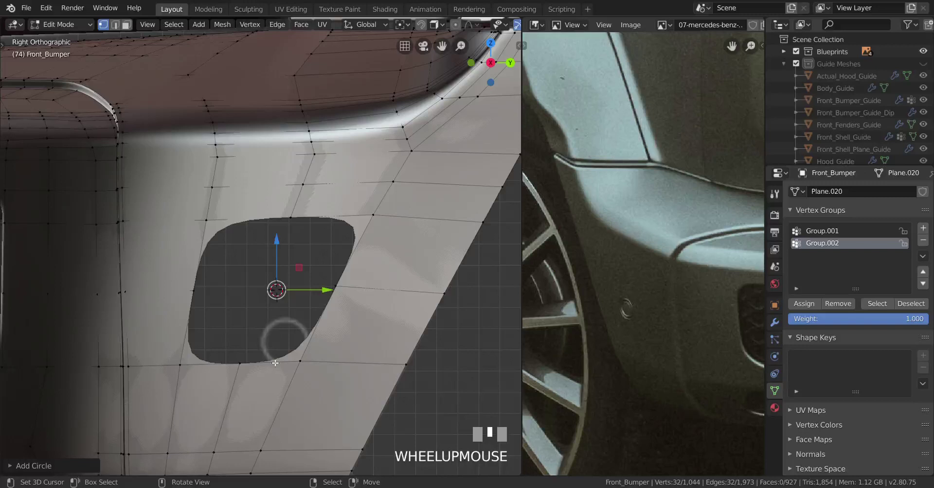
{"action": "scroll", "coordinate": [208, 243], "scroll_direction": "down", "scroll_amount": 8}
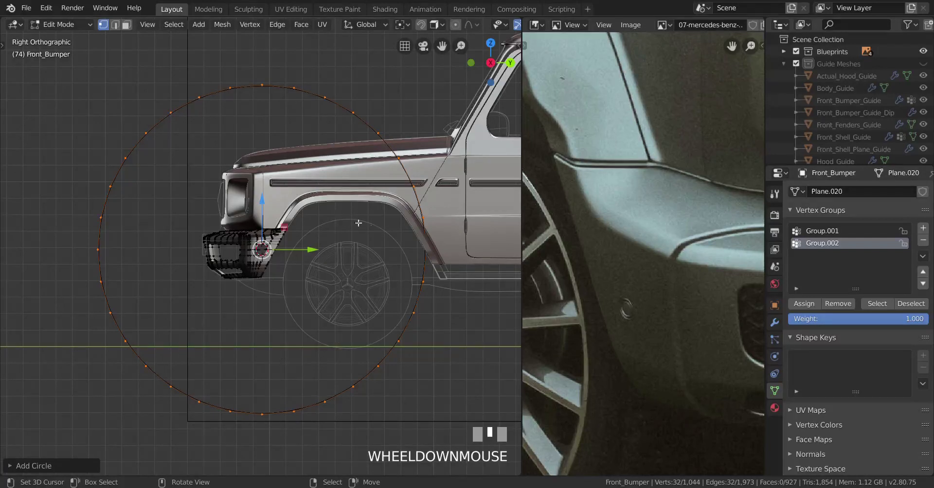
Set the new circle's vertex count to 8.
{"action": "left_click", "coordinate": [8, 466]}
{"action": "left_click", "coordinate": [146, 335]}
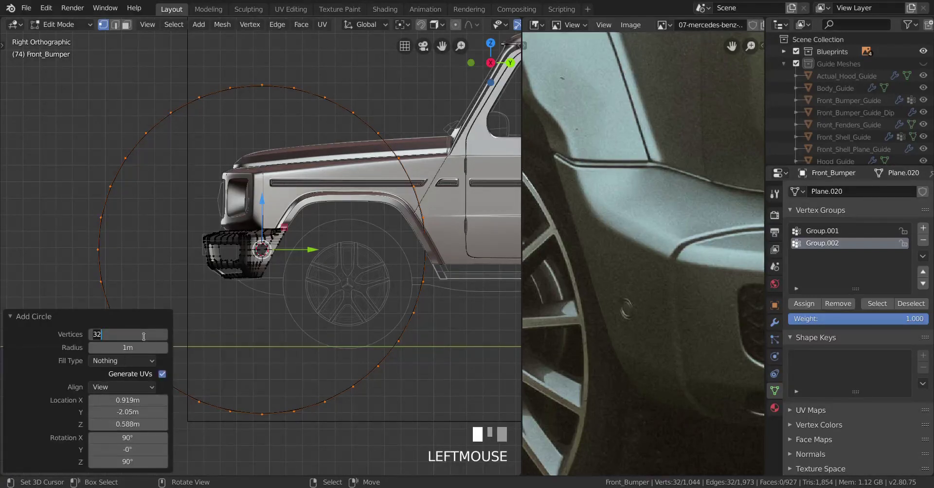
{"action": "type", "text": "8"}
{"action": "key", "text": "Return"}
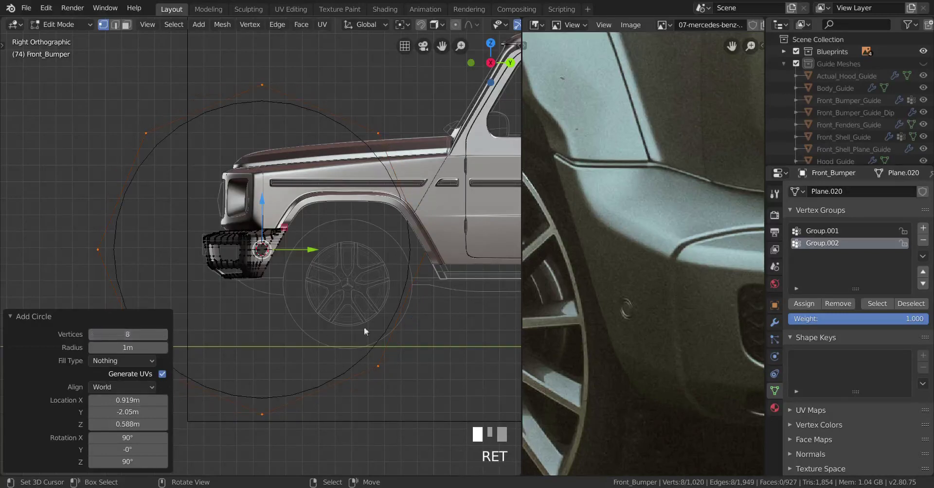
{"action": "key", "text": "t"}
{"action": "key", "text": "t"}
{"action": "left_click", "coordinate": [11, 316]}
Scale the eight-vertex circle down to fit inside the bumper's side hole and shift it slightly toward the front of the car.
{"action": "scroll", "coordinate": [292, 262], "scroll_direction": "up", "scroll_amount": 2}
{"action": "key", "text": "s"}
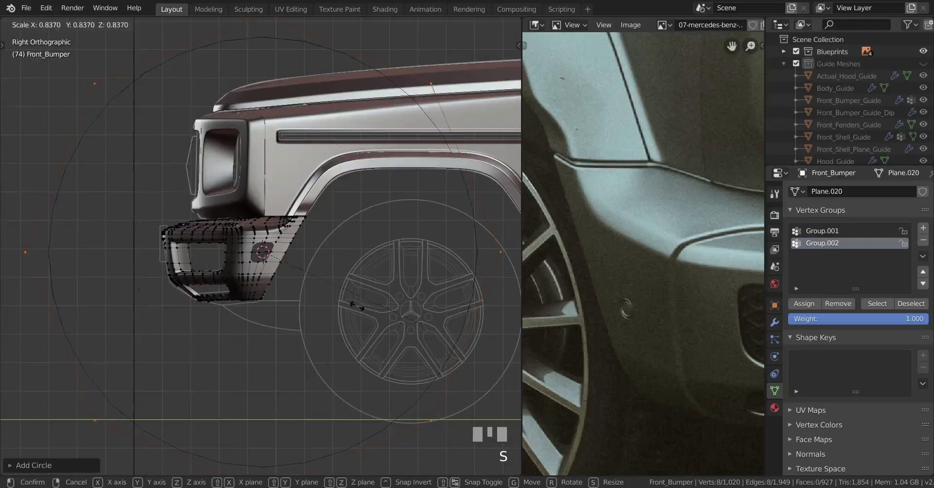
{"action": "left_click", "coordinate": [294, 270]}
{"action": "scroll", "coordinate": [294, 270], "scroll_direction": "up", "scroll_amount": 4}
{"action": "key", "text": "s"}
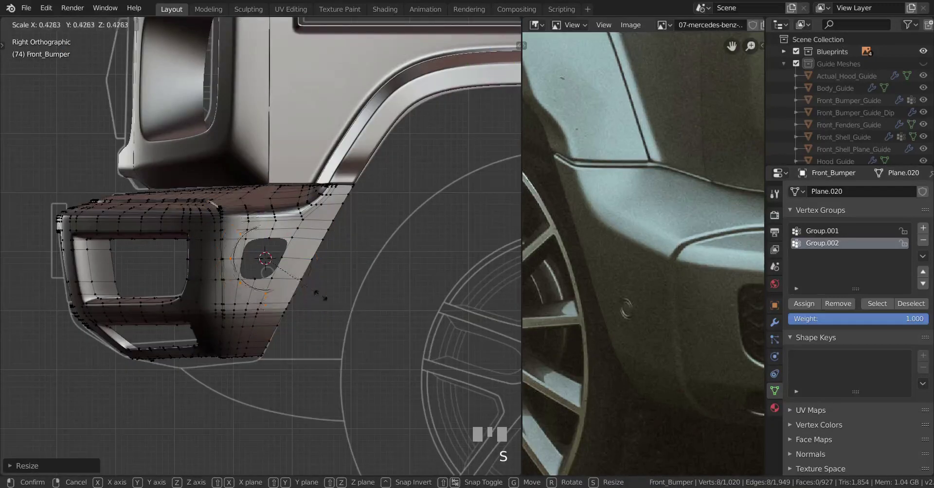
{"action": "left_click", "coordinate": [297, 279]}
{"action": "scroll", "coordinate": [332, 296], "scroll_direction": "up", "scroll_amount": 3}
{"action": "key", "text": "s"}
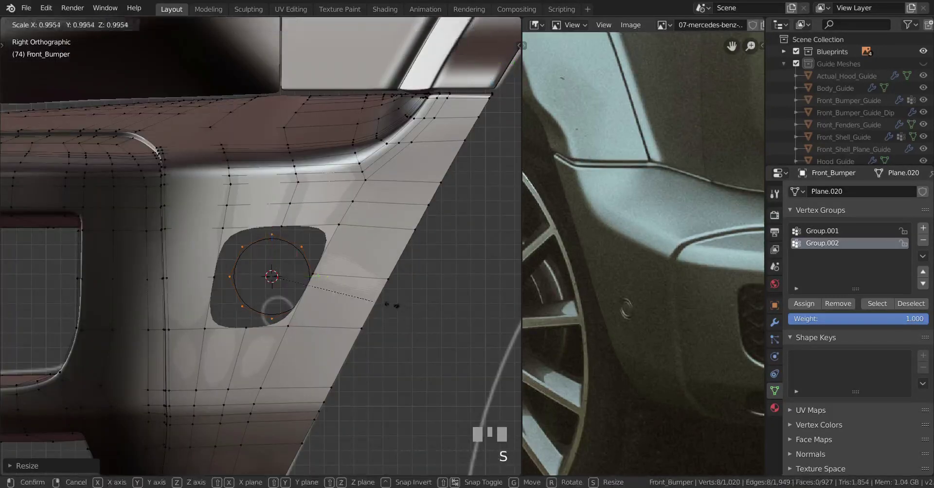
{"action": "left_click", "coordinate": [354, 297]}
{"action": "scroll", "coordinate": [354, 299], "scroll_direction": "up", "scroll_amount": 2}
{"action": "left_click_drag", "start_coordinate": [336, 293], "coordinate": [225, 275]}
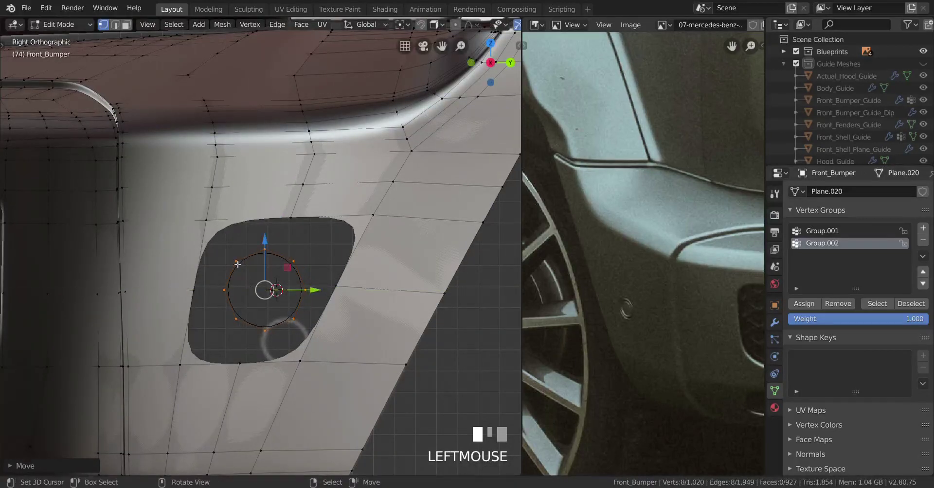
Join the hole's border to the circle with Bridge Edge Loops, and select the resulting round opening's inner edge loop.
{"action": "right_click", "coordinate": [423, 304], "text": "alt+shift"}
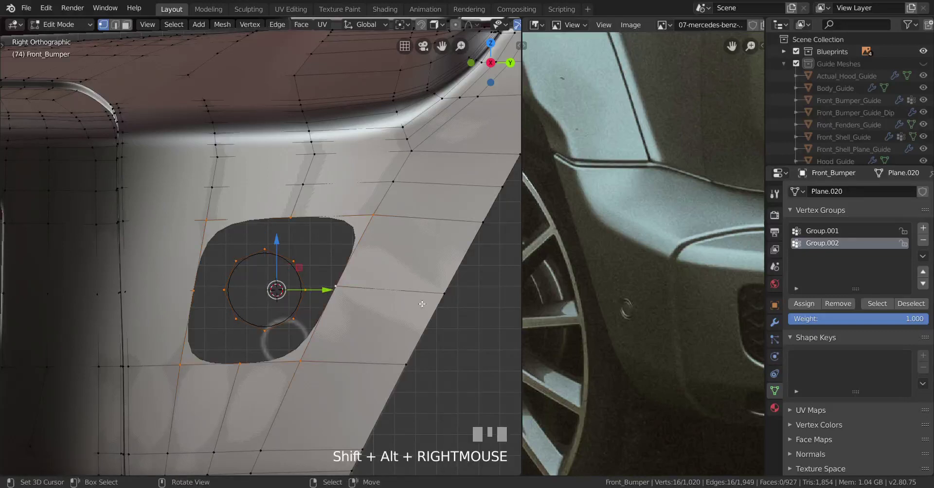
{"action": "key", "text": "space"}
{"action": "type", "text": "bri"}
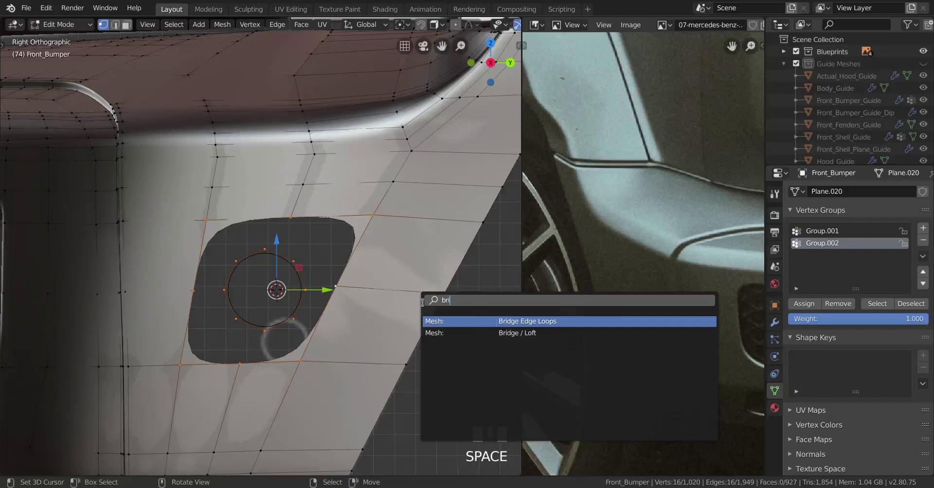
{"action": "left_click", "coordinate": [525, 322]}
{"action": "mouse_move", "coordinate": [326, 293]}
{"action": "middle_mouse_down"}
{"action": "mouse_move", "coordinate": [229, 306]}
{"action": "mouse_move", "coordinate": [292, 282]}
{"action": "mouse_move", "coordinate": [358, 308]}
{"action": "mouse_move", "coordinate": [312, 292]}
{"action": "middle_mouse_up"}
{"action": "scroll", "coordinate": [306, 273], "scroll_direction": "up", "scroll_amount": 2}
{"action": "right_click", "coordinate": [306, 273], "text": "alt"}
{"action": "scroll", "coordinate": [306, 273], "scroll_direction": "down", "scroll_amount": 2}
{"action": "scroll", "coordinate": [365, 309], "scroll_direction": "up", "scroll_amount": 2}
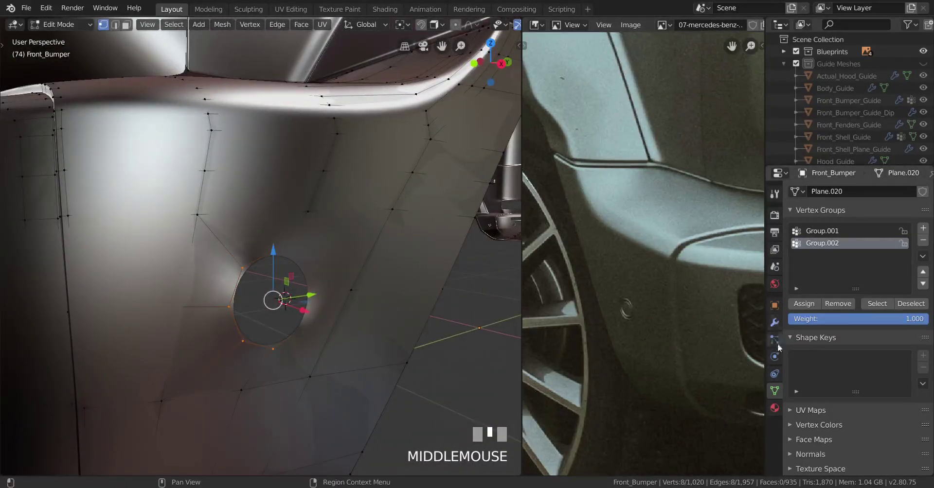
Try assigning the round opening's edge loop to vertex group Group.001, and remove it from that group.
{"action": "left_click", "coordinate": [816, 232]}
{"action": "left_click", "coordinate": [804, 304]}
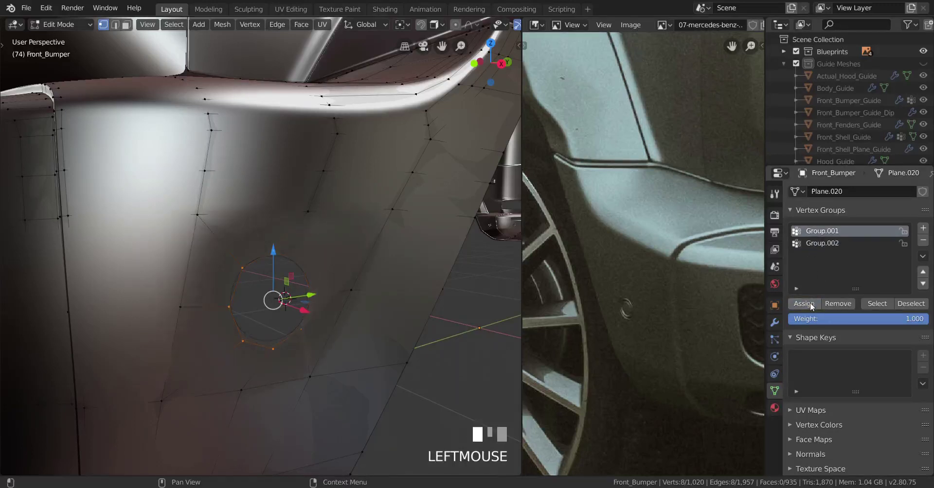
{"action": "mouse_move", "coordinate": [146, 340]}
{"action": "middle_mouse_down"}
{"action": "mouse_move", "coordinate": [103, 319]}
{"action": "mouse_move", "coordinate": [151, 332]}
{"action": "middle_mouse_up"}
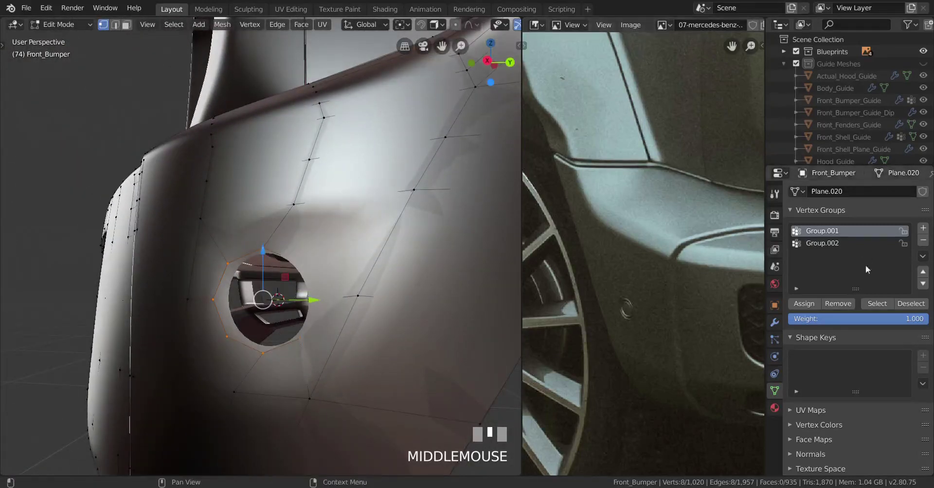
{"action": "left_click", "coordinate": [838, 303]}
Assign the round opening's edge loop to vertex group Group.002 and return to Object Mode.
{"action": "left_click", "coordinate": [827, 243]}
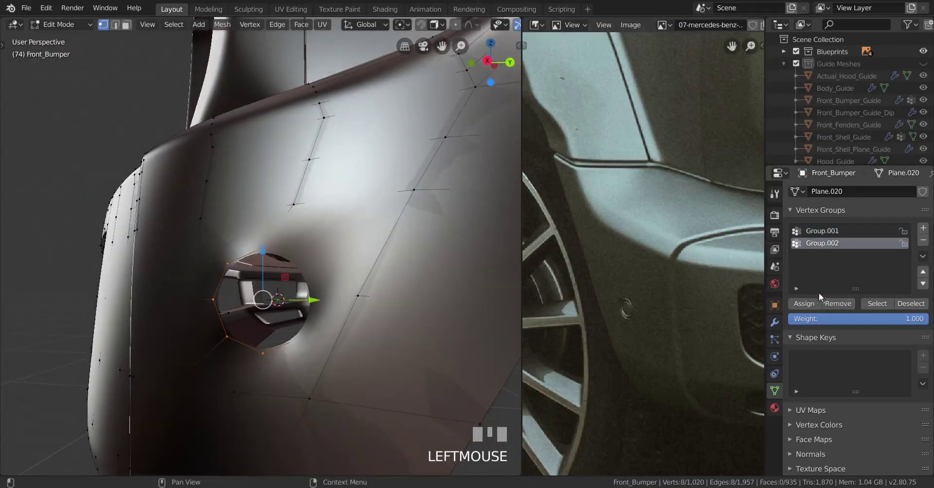
{"action": "left_click", "coordinate": [804, 303]}
{"action": "middle_click_drag", "start_coordinate": [209, 292], "coordinate": [273, 281]}
{"action": "key", "text": "Tab"}
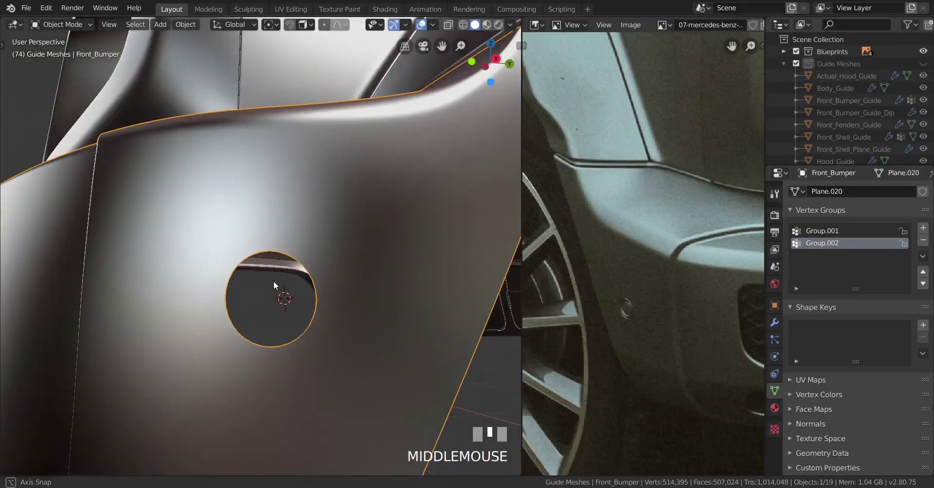
Duplicate the front bumper's first Shrinkwrap modifier and apply the original, keeping the copy in the stack.
{"action": "left_click", "coordinate": [774, 322]}
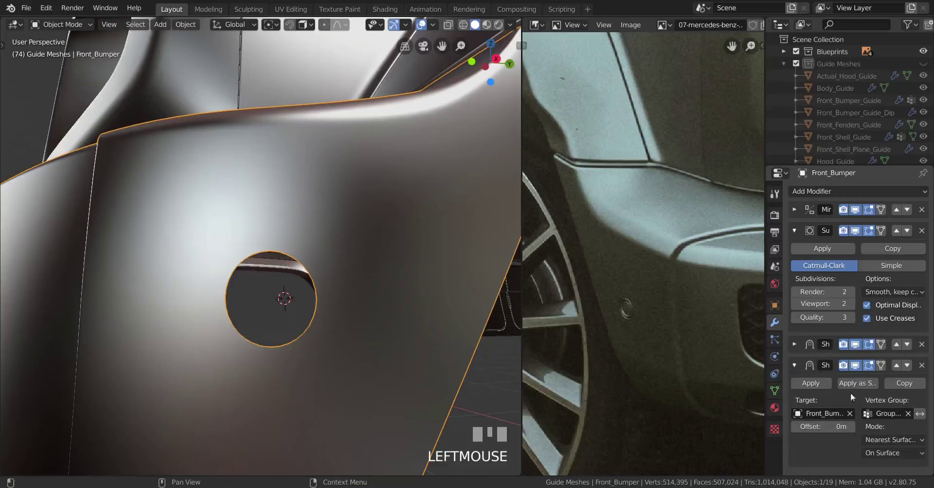
{"action": "left_click", "coordinate": [883, 414]}
{"action": "left_click", "coordinate": [836, 456]}
{"action": "left_click", "coordinate": [794, 344]}
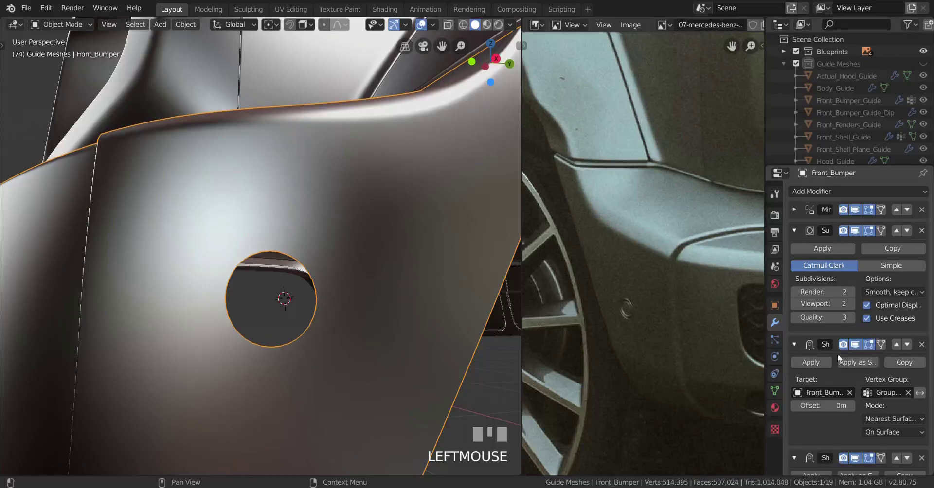
{"action": "left_click", "coordinate": [821, 363]}
{"action": "left_click", "coordinate": [793, 345]}
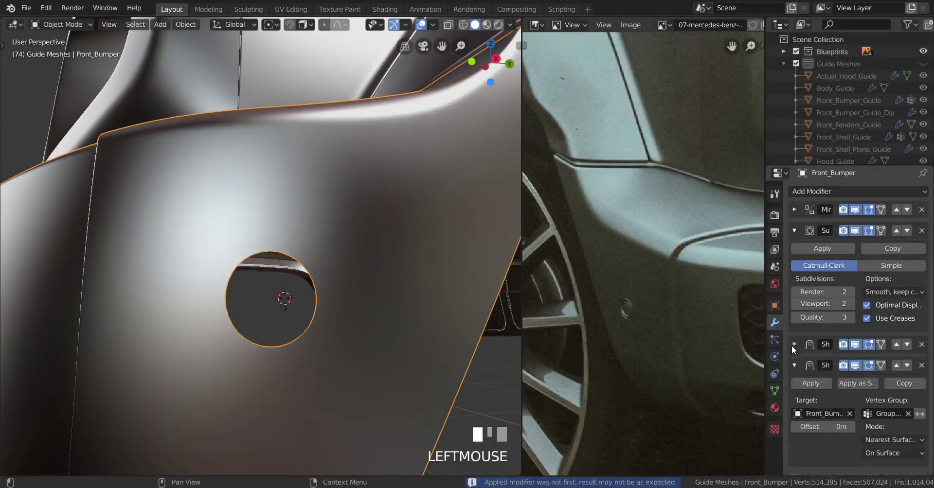
Rotate the opening's edge loop slightly clockwise in right orthographic view to even out the surrounding edges.
{"action": "key", "text": "Tab"}
{"action": "mouse_move", "coordinate": [277, 285]}
{"action": "middle_mouse_down"}
{"action": "mouse_move", "coordinate": [239, 288]}
{"action": "mouse_move", "coordinate": [299, 288]}
{"action": "mouse_move", "coordinate": [281, 289]}
{"action": "middle_mouse_up"}
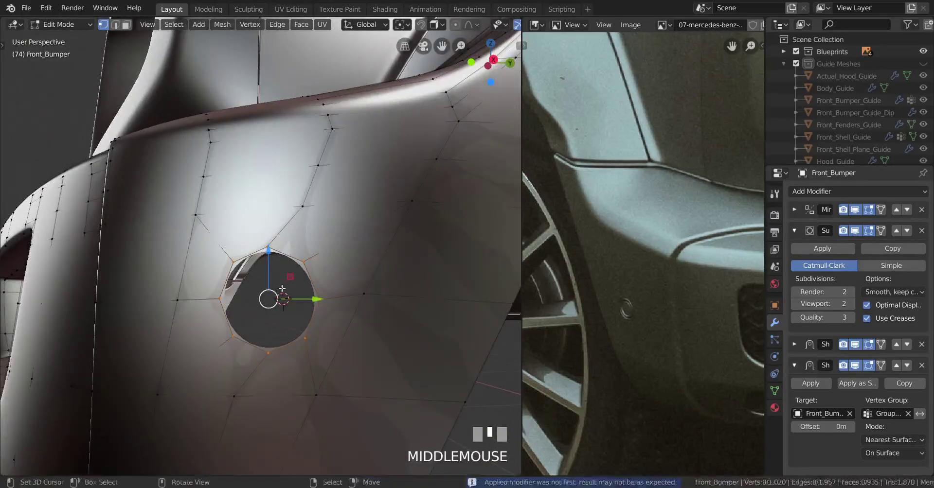
{"action": "key", "text": "KP_3"}
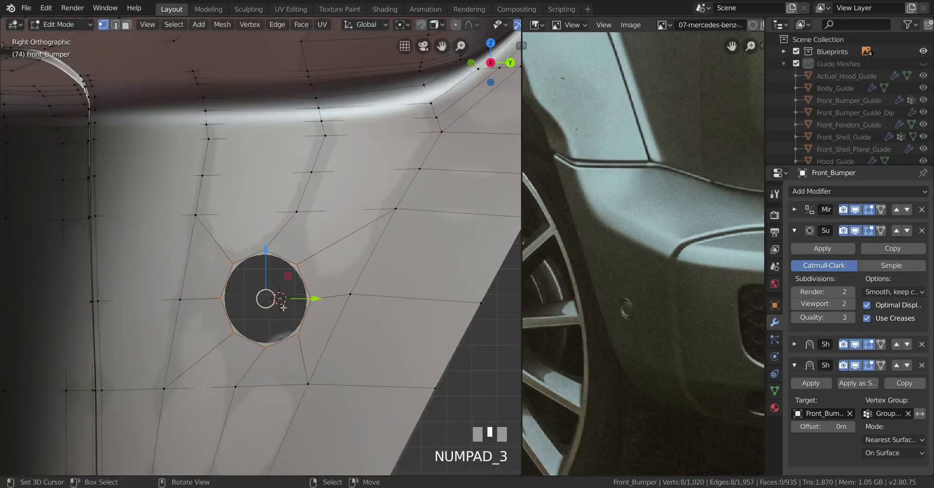
{"action": "scroll", "coordinate": [283, 307], "scroll_direction": "up", "scroll_amount": 2}
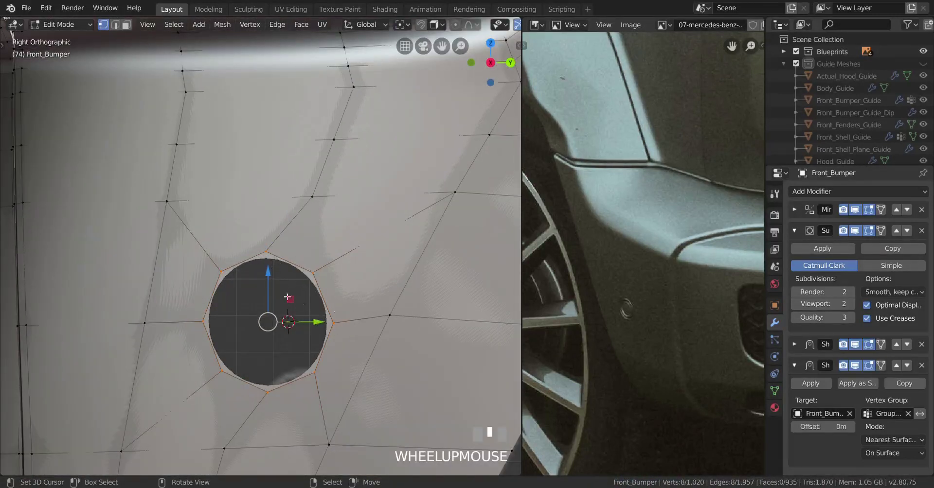
{"action": "key", "text": "r"}
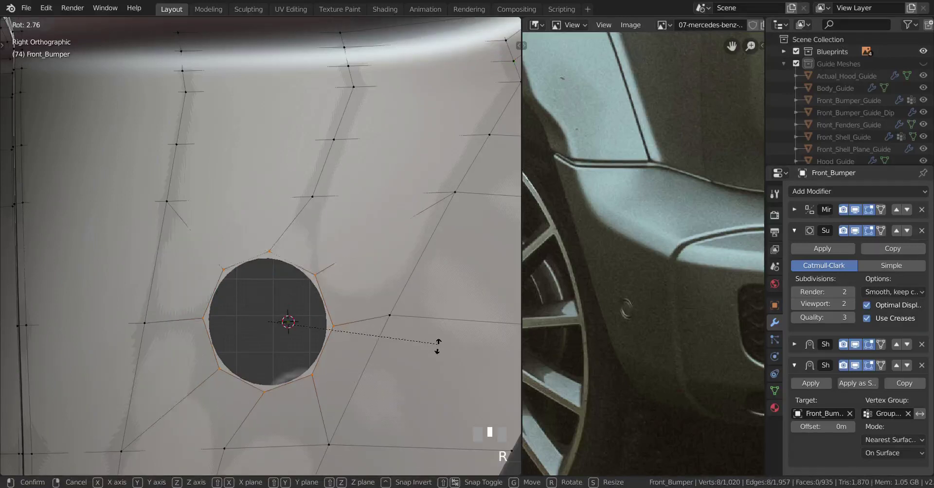
{"action": "left_click", "coordinate": [430, 376]}
Examine the round opening in solid and wireframe shading against the sensor circle on the blueprint.
{"action": "key", "text": "z"}
{"action": "left_click", "coordinate": [295, 375]}
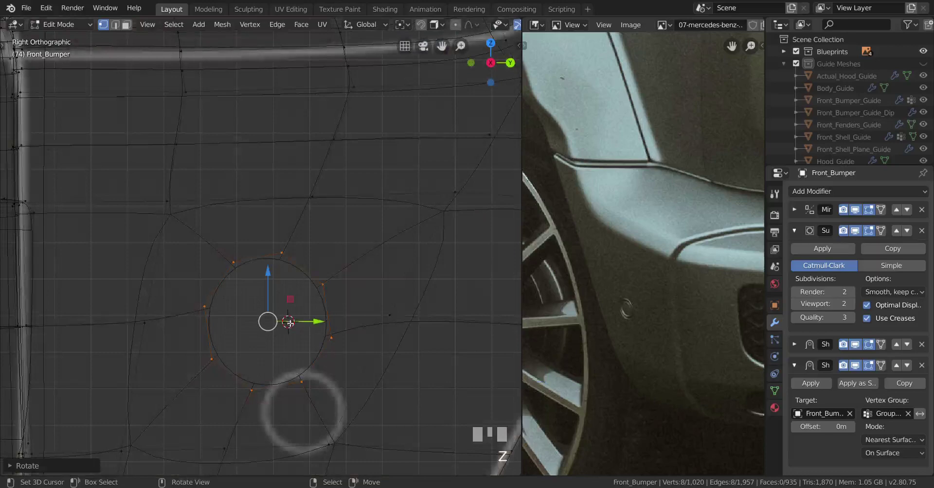
{"action": "key", "text": "shift+z"}
{"action": "key", "text": "Tab"}
{"action": "mouse_move", "coordinate": [330, 347]}
{"action": "middle_mouse_down"}
{"action": "mouse_move", "coordinate": [294, 311]}
{"action": "mouse_move", "coordinate": [353, 325]}
{"action": "middle_mouse_up"}
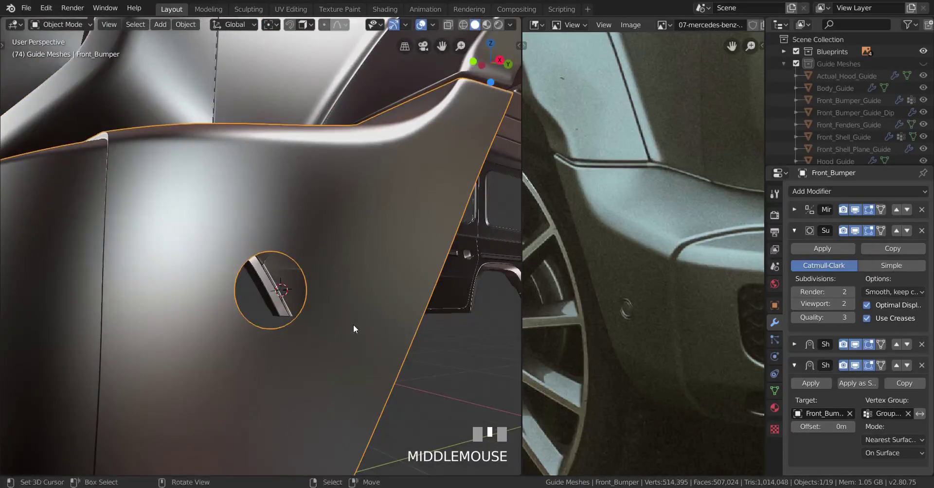
{"action": "key", "text": "KP_3"}
{"action": "key", "text": "z"}
{"action": "left_click", "coordinate": [251, 325]}
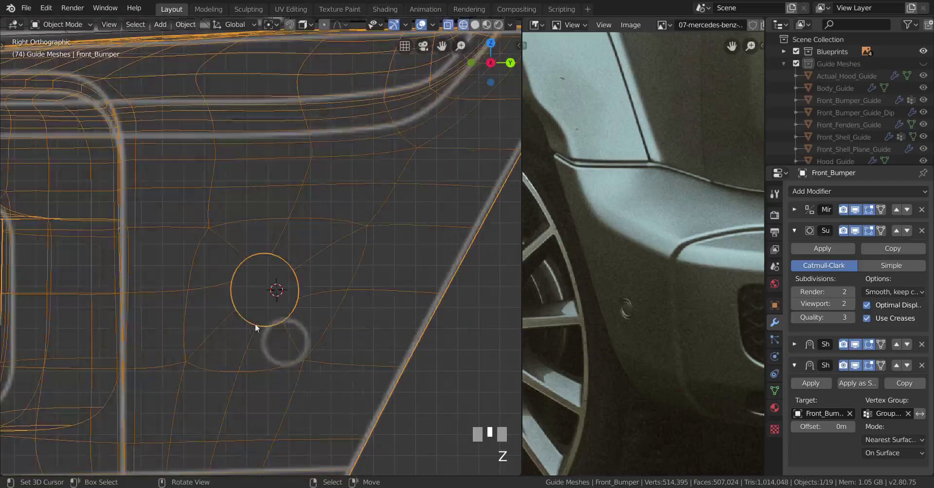
{"action": "scroll", "coordinate": [282, 319], "scroll_direction": "up", "scroll_amount": 4}
Fill the round opening with a face and inset it slightly to form a narrow ring.
{"action": "key", "text": "Tab"}
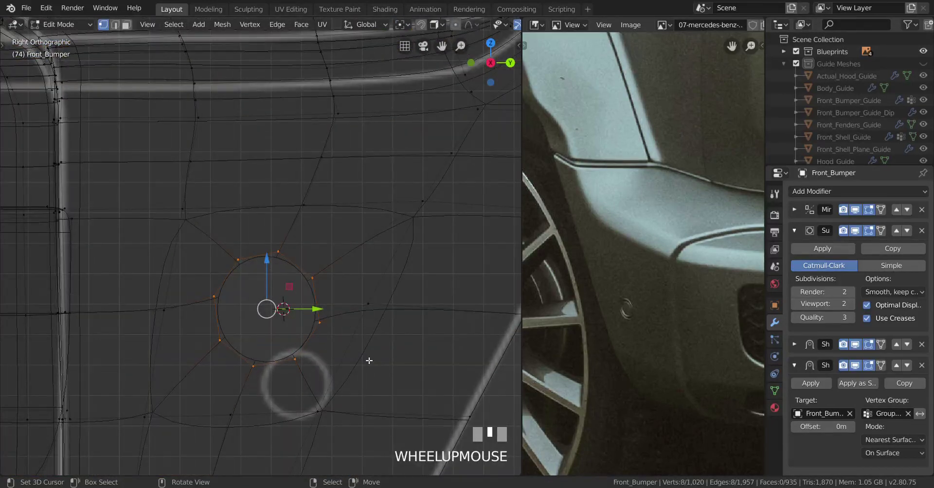
{"action": "key", "text": "f"}
{"action": "key", "text": "i"}
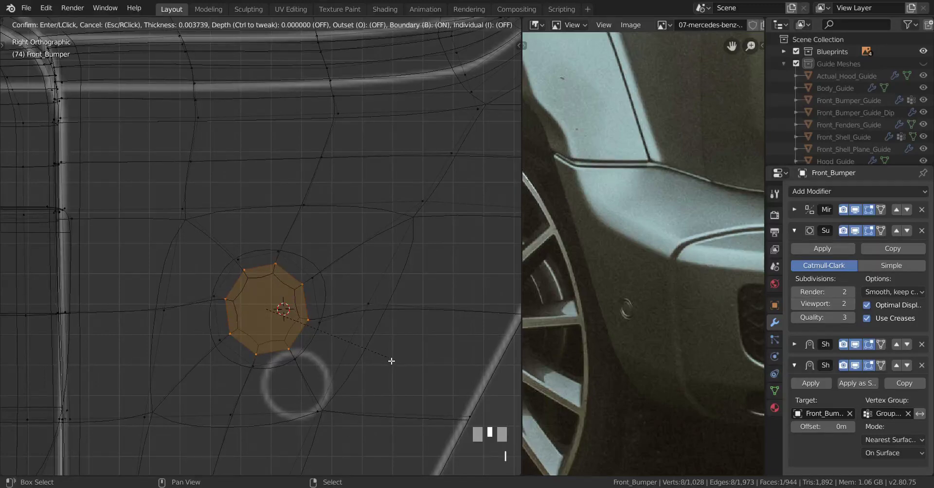
{"action": "left_click", "coordinate": [392, 361]}
Examine the filled opening in solid shading and compare it with the finished sensor ring on the rear bumper.
{"action": "scroll", "coordinate": [323, 355], "scroll_direction": "down", "scroll_amount": 3}
{"action": "mouse_move", "coordinate": [323, 354]}
{"action": "middle_mouse_down"}
{"action": "mouse_move", "coordinate": [379, 359]}
{"action": "mouse_move", "coordinate": [329, 359]}
{"action": "middle_mouse_up"}
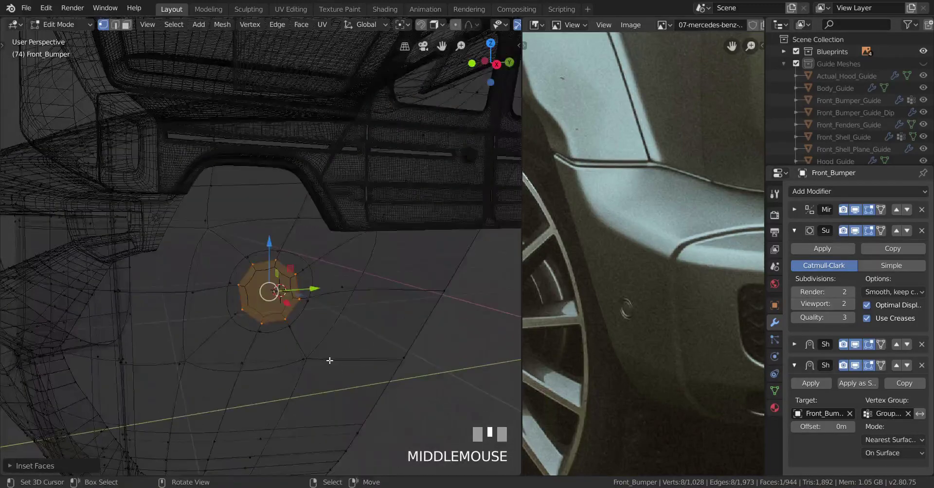
{"action": "scroll", "coordinate": [369, 357], "scroll_direction": "down", "scroll_amount": 2}
{"action": "key", "text": "z"}
{"action": "left_click", "coordinate": [455, 353]}
{"action": "key", "text": "Tab"}
{"action": "mouse_move", "coordinate": [455, 353]}
{"action": "middle_mouse_down"}
{"action": "mouse_move", "coordinate": [288, 326]}
{"action": "mouse_move", "coordinate": [326, 325]}
{"action": "mouse_move", "coordinate": [150, 327]}
{"action": "mouse_move", "coordinate": [242, 317]}
{"action": "mouse_move", "coordinate": [191, 287]}
{"action": "middle_mouse_up"}
{"action": "scroll", "coordinate": [336, 327], "scroll_direction": "down", "scroll_amount": 3}
{"action": "scroll", "coordinate": [243, 317], "scroll_direction": "up", "scroll_amount": 2}
{"action": "scroll", "coordinate": [319, 299], "scroll_direction": "up", "scroll_amount": 3}
{"action": "middle_click_drag", "start_coordinate": [319, 299], "coordinate": [321, 308]}
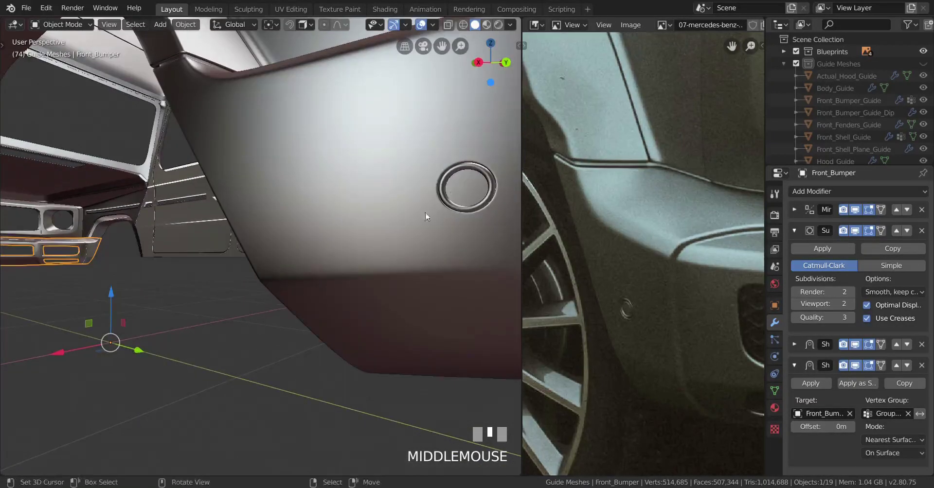
{"action": "right_click", "coordinate": [465, 189]}
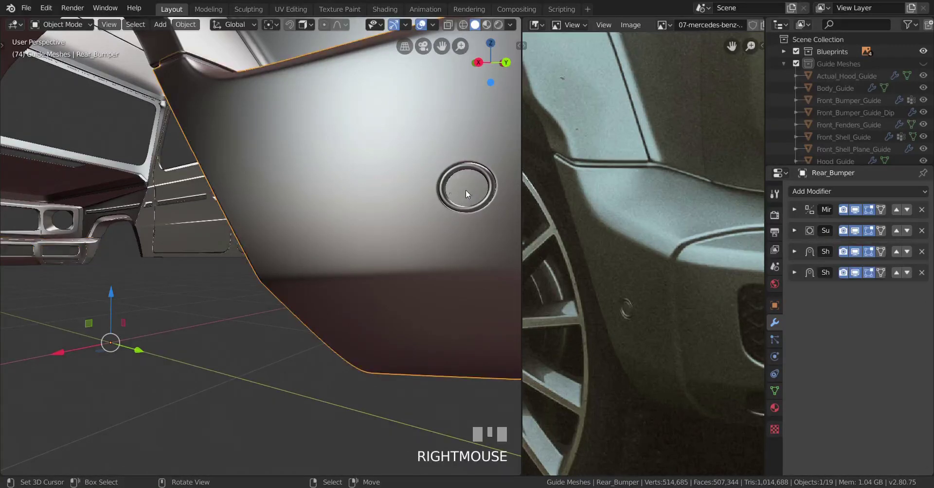
Reselect the front bumper and bring up its inset sensor face in Edit Mode, right orthographic view.
{"action": "scroll", "coordinate": [281, 223], "scroll_direction": "down", "scroll_amount": 3}
{"action": "middle_click_drag", "start_coordinate": [281, 223], "coordinate": [311, 294]}
{"action": "key", "text": "KP_3"}
{"action": "key", "text": "Tab"}
{"action": "scroll", "coordinate": [275, 257], "scroll_direction": "up", "scroll_amount": 3}
{"action": "right_click", "coordinate": [323, 273]}
{"action": "scroll", "coordinate": [323, 273], "scroll_direction": "up", "scroll_amount": 4}
{"action": "scroll", "coordinate": [312, 293], "scroll_direction": "up", "scroll_amount": 3}
{"action": "scroll", "coordinate": [326, 304], "scroll_direction": "down", "scroll_amount": 1}
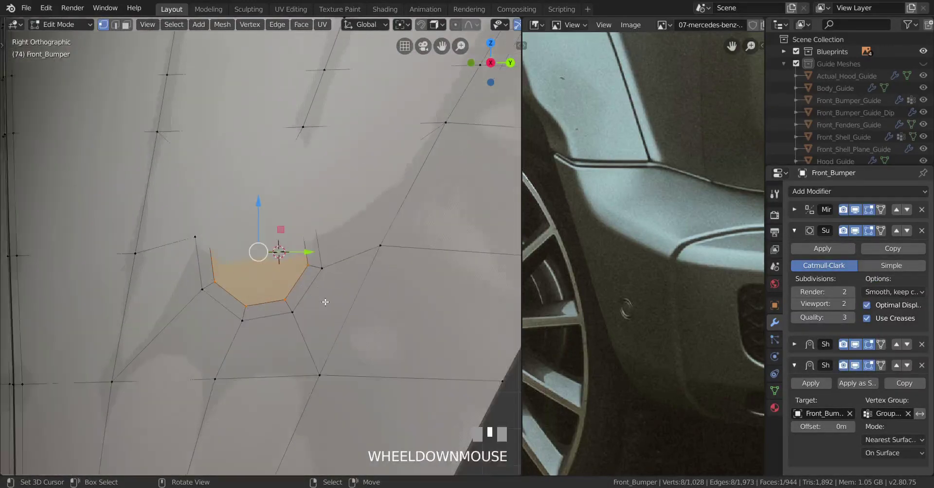
Duplicate the first Shrinkwrap modifier again and apply the original to the bumper with its inset sensor face.
{"action": "key", "text": "Tab"}
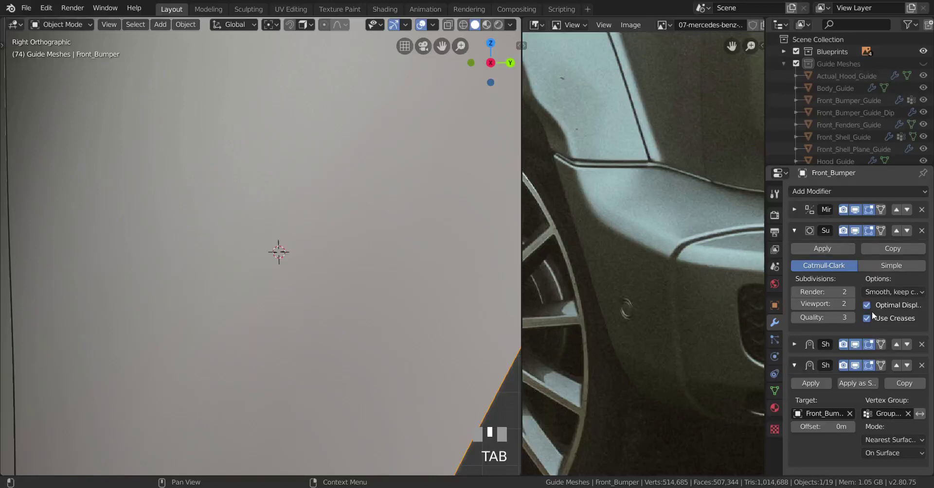
{"action": "key", "text": "Tab"}
{"action": "key", "text": "Tab"}
{"action": "left_click", "coordinate": [793, 231]}
{"action": "left_click", "coordinate": [795, 252]}
{"action": "left_click", "coordinate": [897, 270]}
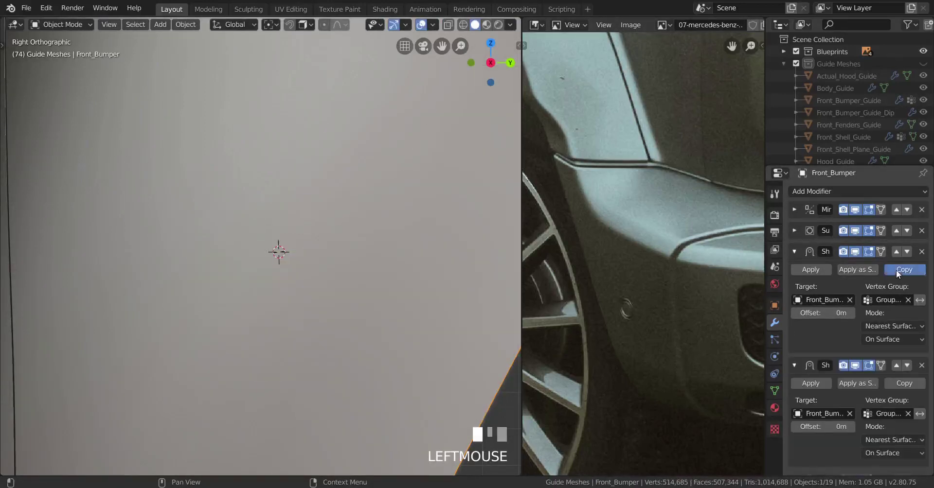
{"action": "left_click", "coordinate": [812, 270]}
{"action": "left_click_drag", "start_coordinate": [789, 250], "coordinate": [799, 276]}
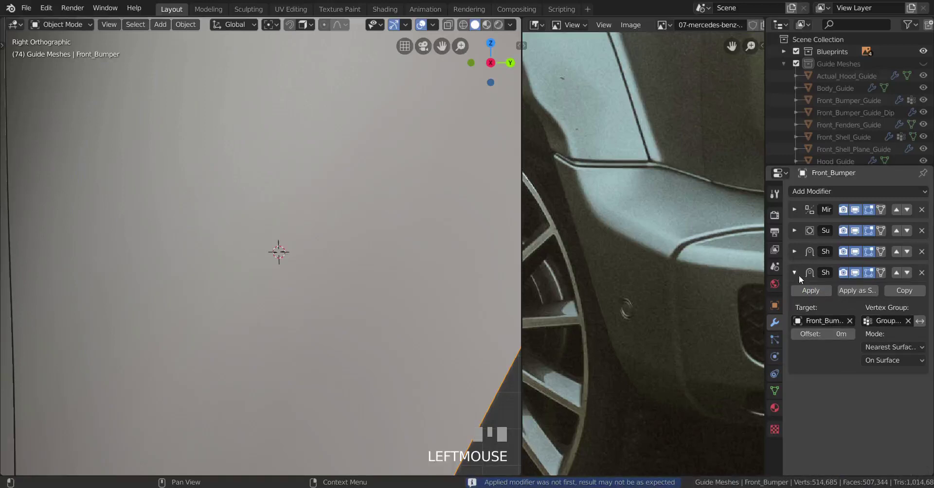
{"action": "left_click", "coordinate": [795, 272]}
Examine the octagonal sensor face and its surrounding ring in Edit Mode from an angle and from the right side.
{"action": "key", "text": "Tab"}
{"action": "scroll", "coordinate": [303, 328], "scroll_direction": "up", "scroll_amount": 3}
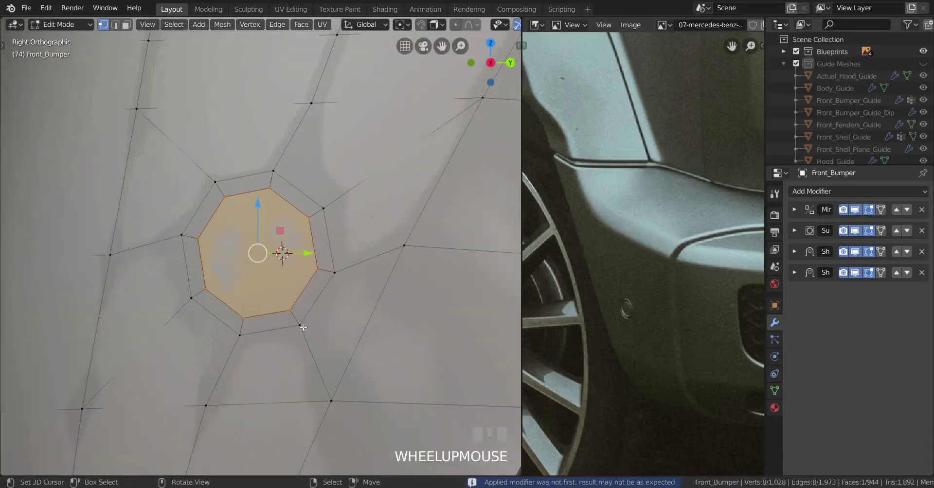
{"action": "scroll", "coordinate": [303, 318], "scroll_direction": "down", "scroll_amount": 2}
{"action": "mouse_move", "coordinate": [292, 311]}
{"action": "middle_mouse_down"}
{"action": "mouse_move", "coordinate": [334, 317]}
{"action": "mouse_move", "coordinate": [292, 312]}
{"action": "middle_mouse_up"}
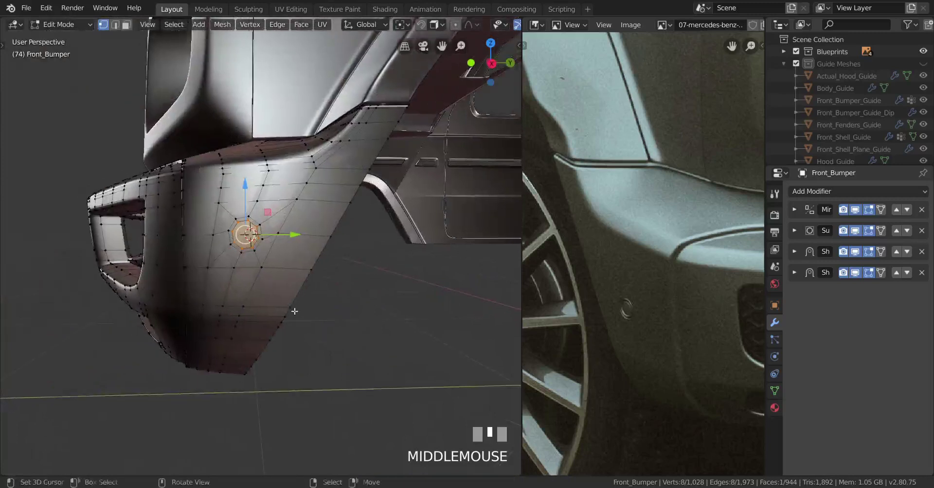
{"action": "key", "text": "KP_3"}
{"action": "scroll", "coordinate": [295, 312], "scroll_direction": "up", "scroll_amount": 2}
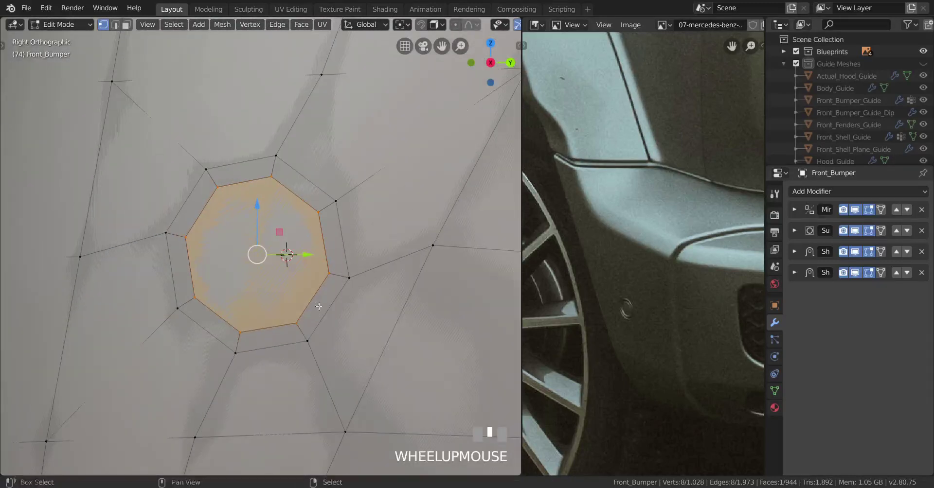
Round the outer edge loop surrounding the octagonal sensor face with To Sphere.
{"action": "middle_click_drag", "start_coordinate": [278, 217], "coordinate": [260, 232], "text": "shift"}
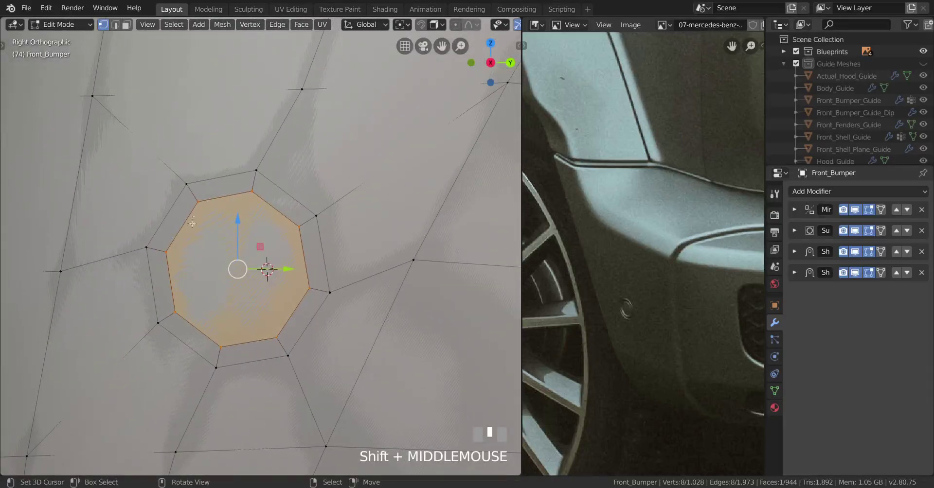
{"action": "right_click", "coordinate": [279, 206], "text": "alt"}
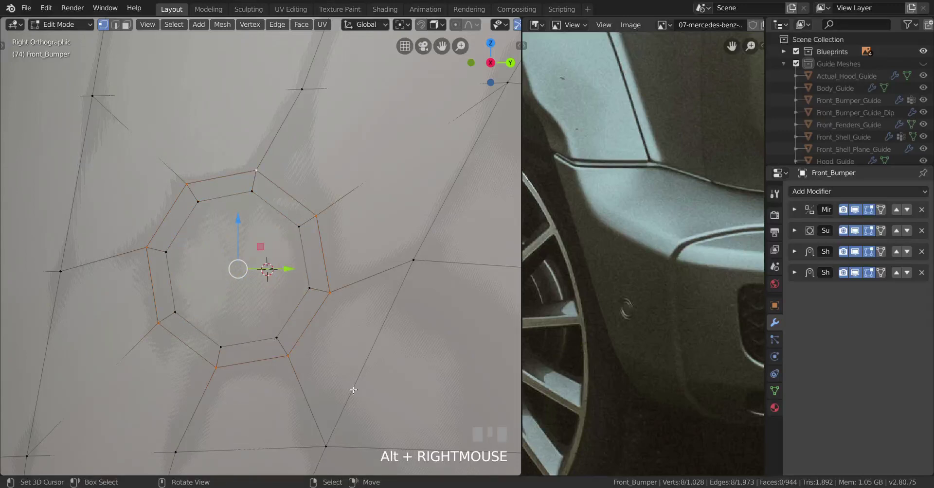
{"action": "key", "text": "shift+ctrl+alt+s"}
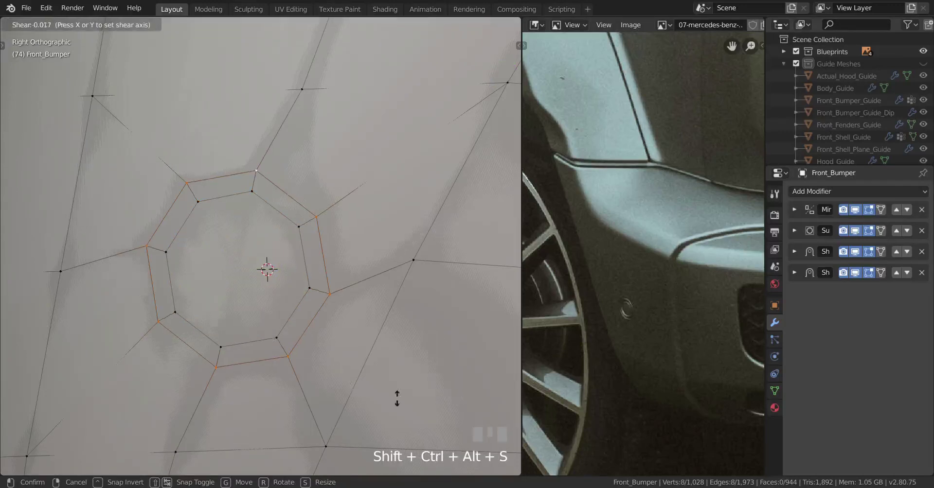
{"action": "right_click", "coordinate": [416, 395]}
{"action": "key", "text": "shift+alt+s"}
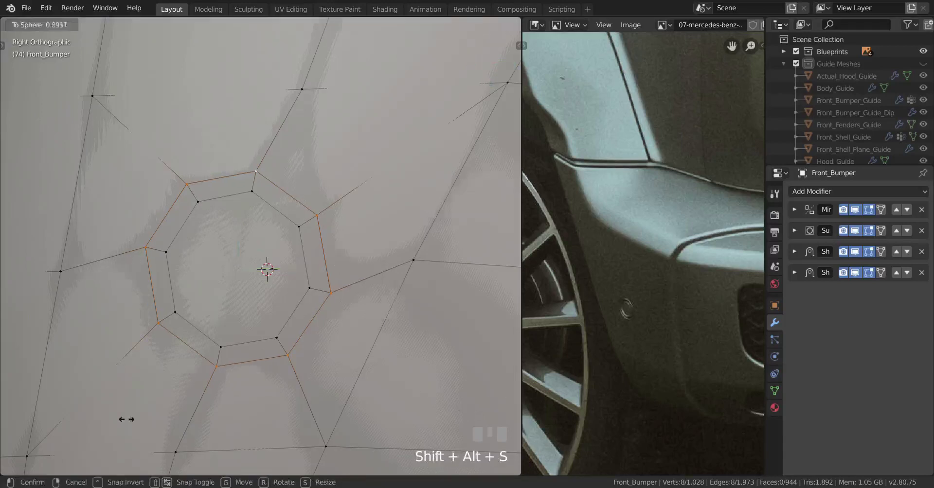
{"action": "left_click", "coordinate": [321, 395]}
Round the inner edge loop of the sensor face with To Sphere at factor 1.0.
{"action": "right_click", "coordinate": [374, 394], "text": "alt"}
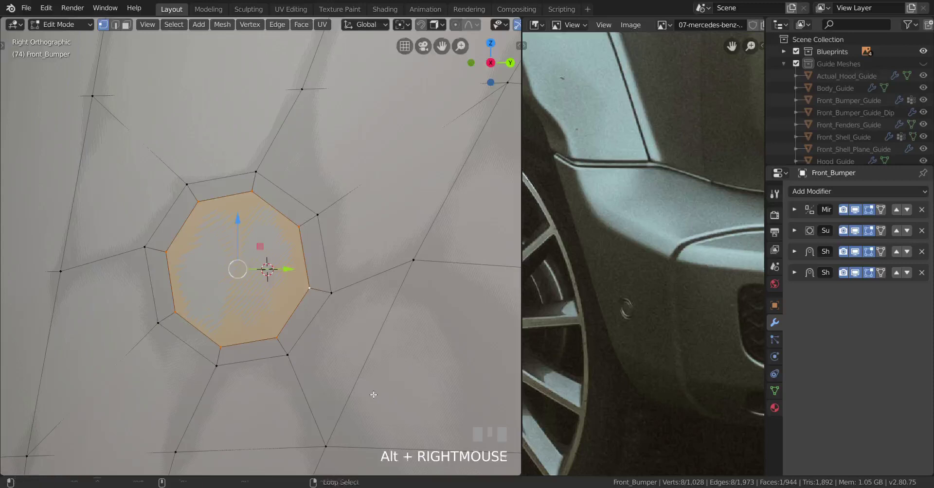
{"action": "key", "text": "shift+alt+s"}
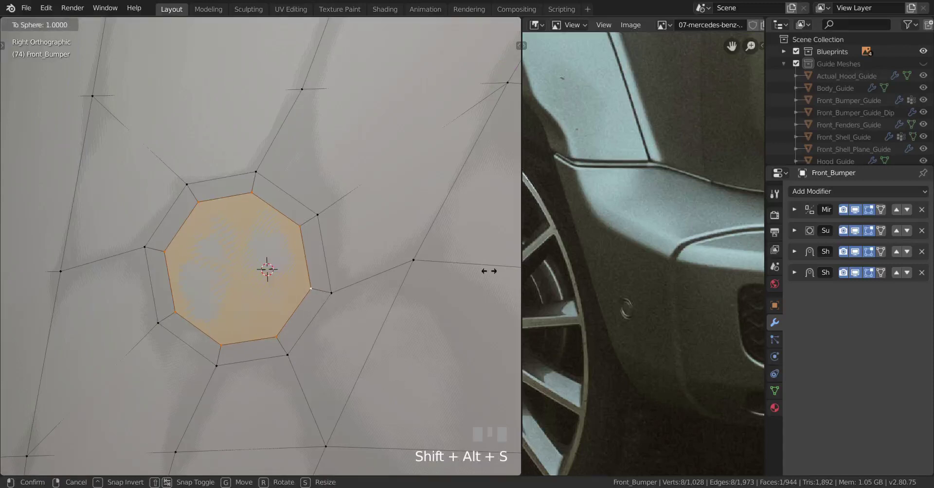
{"action": "left_click", "coordinate": [489, 271]}
{"action": "scroll", "coordinate": [398, 277], "scroll_direction": "down", "scroll_amount": 3}
{"action": "scroll", "coordinate": [329, 282], "scroll_direction": "up", "scroll_amount": 3}
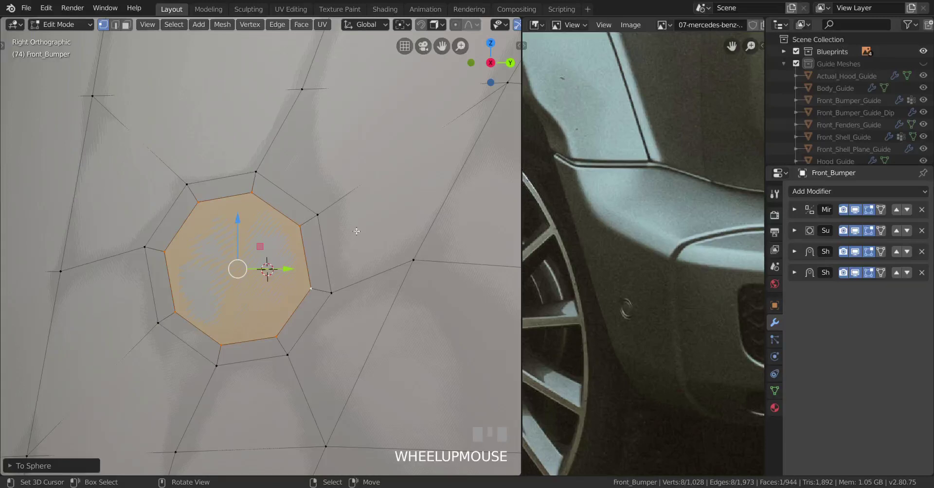
Space the inner loop's vertices evenly with LoopTools Space and apply To Sphere at factor 1.0 again.
{"action": "key", "text": "w"}
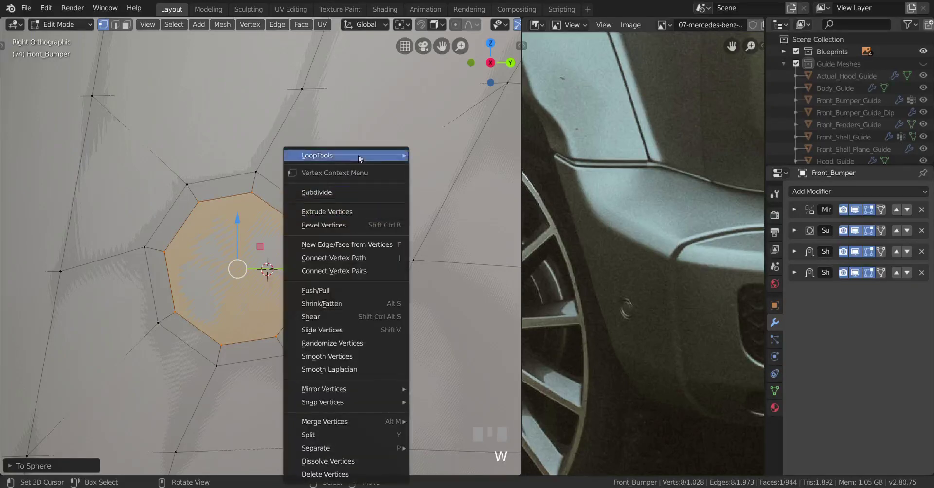
{"action": "mouse_move", "coordinate": [358, 155]}
{"action": "left_click", "coordinate": [470, 240]}
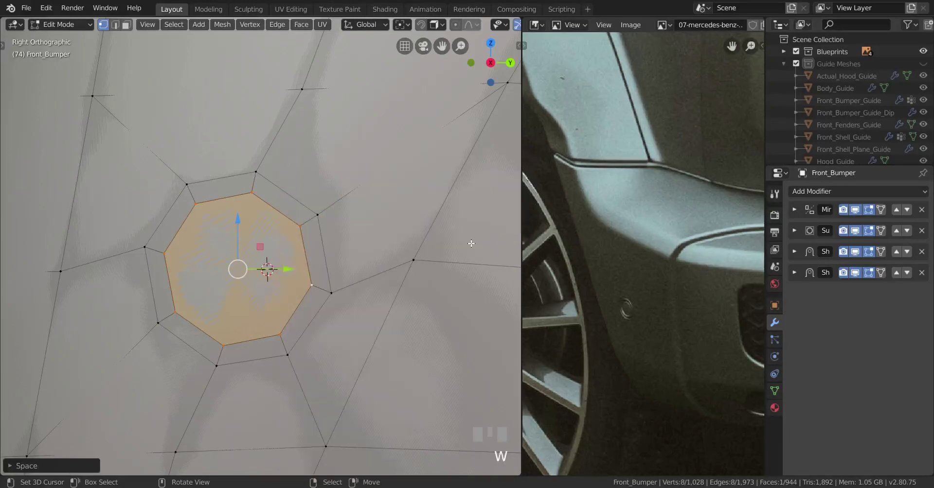
{"action": "key", "text": "shift+alt+s"}
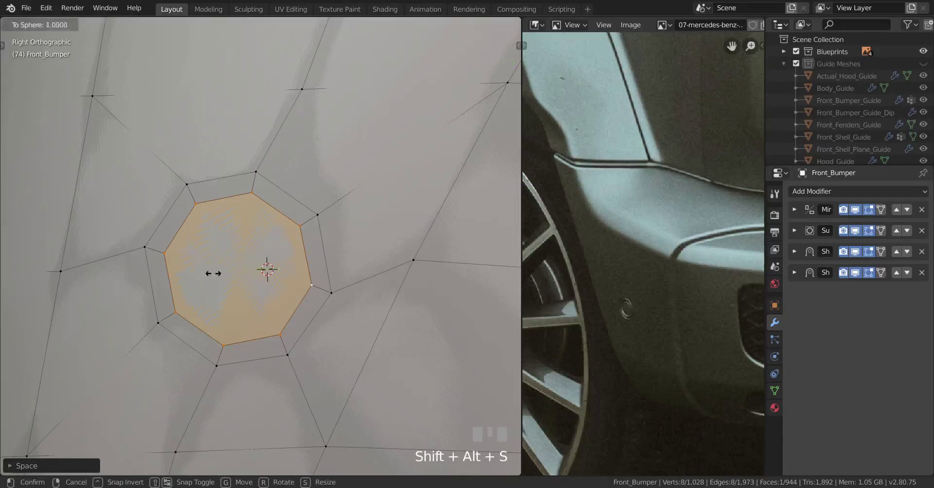
{"action": "left_click", "coordinate": [15, 249]}
Space the outer loop's vertices evenly with LoopTools Space and round that loop again with To Sphere.
{"action": "right_click", "coordinate": [229, 178], "text": "alt"}
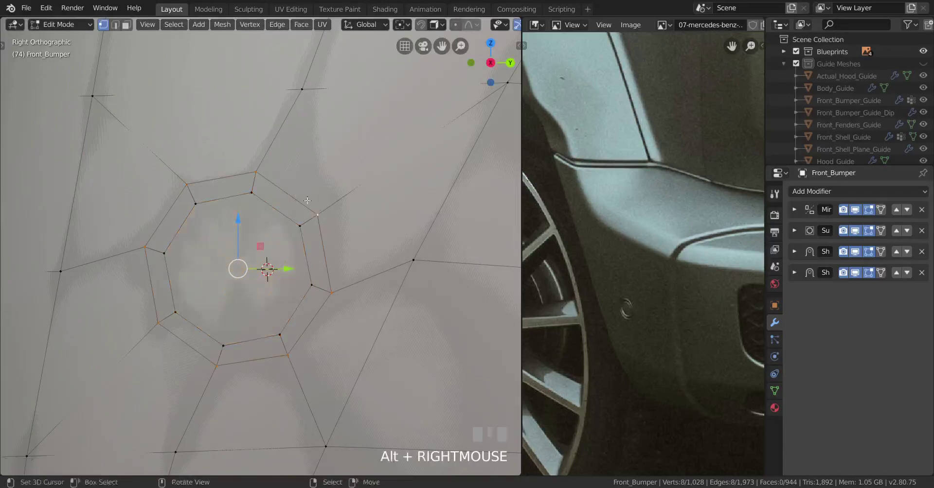
{"action": "key", "text": "w"}
{"action": "mouse_move", "coordinate": [362, 155]}
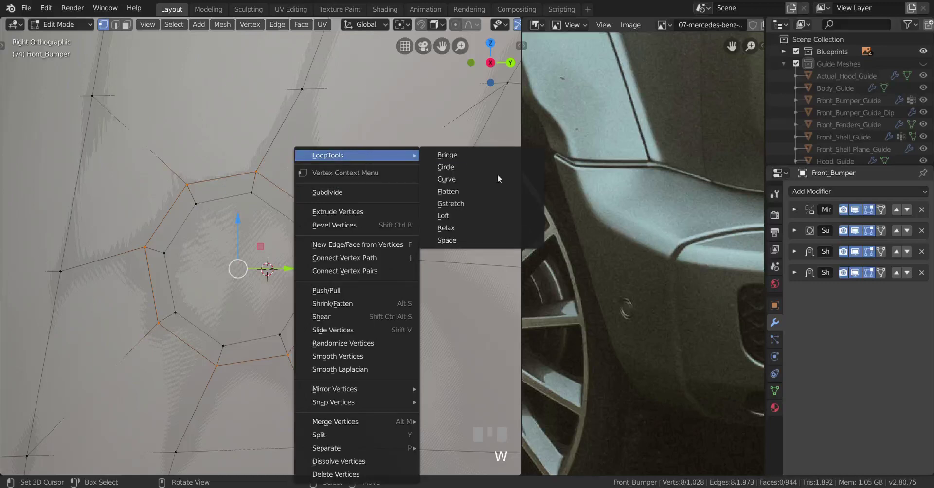
{"action": "left_click", "coordinate": [503, 240]}
{"action": "key", "text": "shift+alt+s"}
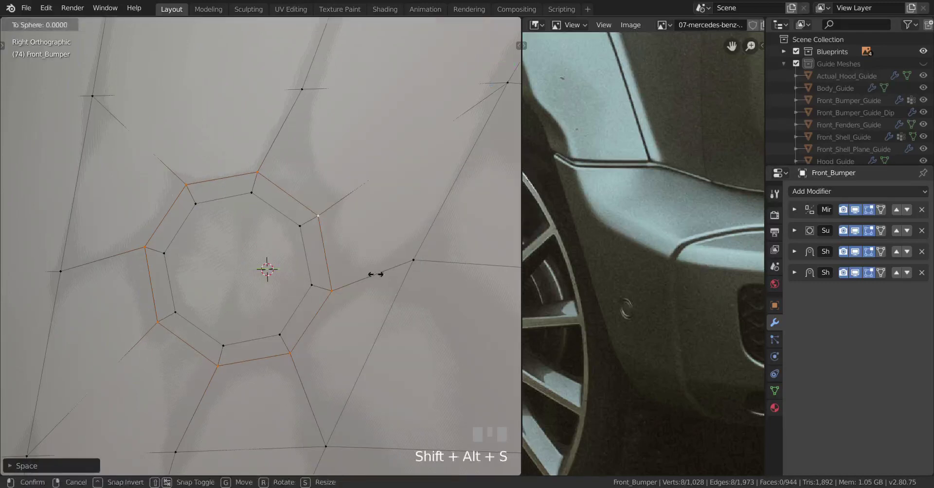
{"action": "left_click", "coordinate": [403, 289]}
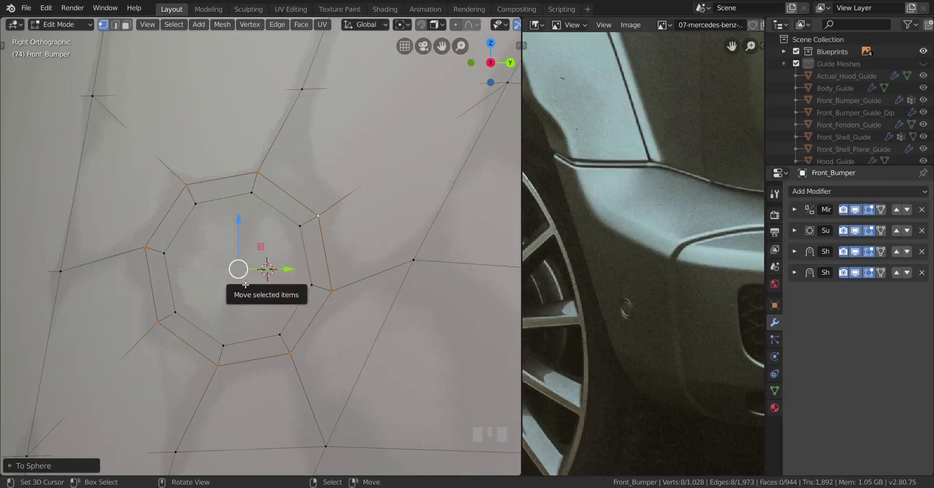
Delete the octagonal sensor face to open a hole in the side of the bumper.
{"action": "scroll", "coordinate": [246, 266], "scroll_direction": "up", "scroll_amount": 1}
{"action": "right_click", "coordinate": [248, 264], "text": "alt"}
{"action": "scroll", "coordinate": [258, 261], "scroll_direction": "down", "scroll_amount": 4}
{"action": "key", "text": "x"}
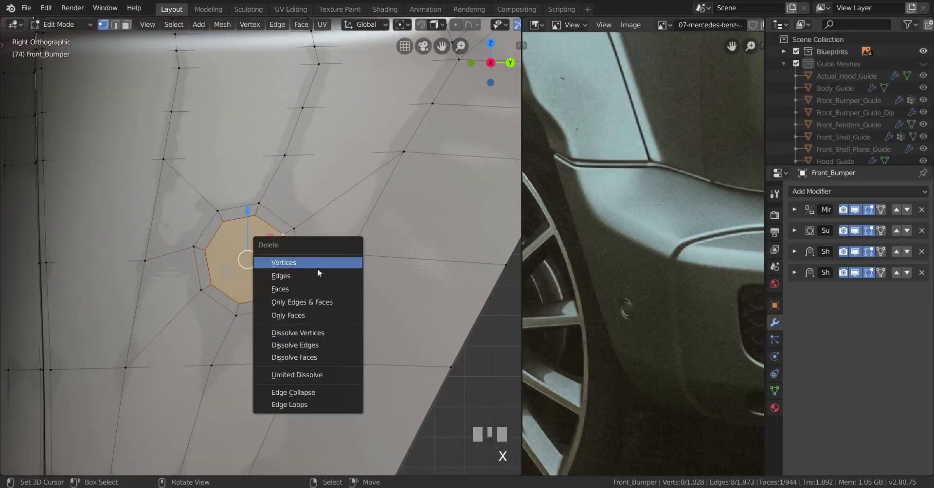
{"action": "left_click", "coordinate": [307, 287]}
Examine the round sensor opening in Object Mode from the right side, comparing it with the rest of the car.
{"action": "key", "text": "Tab"}
{"action": "scroll", "coordinate": [300, 287], "scroll_direction": "down", "scroll_amount": 6}
{"action": "middle_click_drag", "start_coordinate": [296, 285], "coordinate": [109, 275], "text": "shift"}
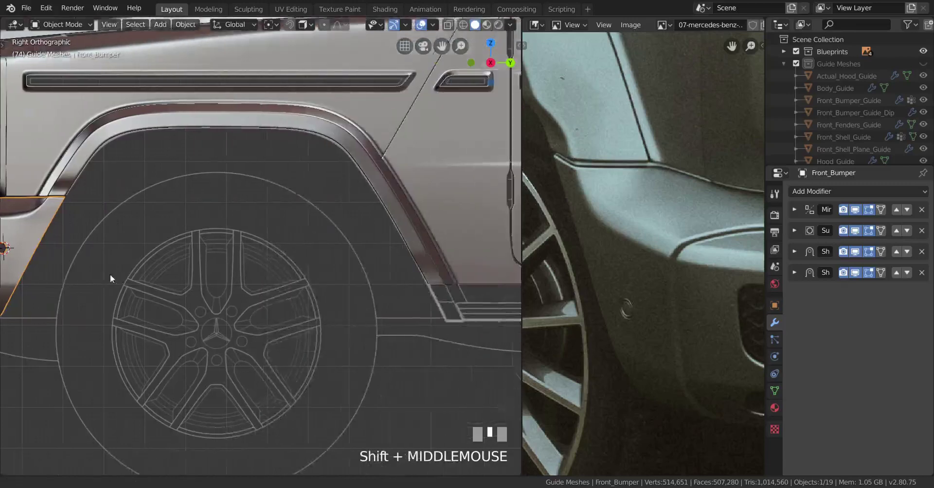
{"action": "scroll", "coordinate": [270, 272], "scroll_direction": "down", "scroll_amount": 4}
{"action": "left_click", "coordinate": [241, 268]}
{"action": "middle_click_drag", "start_coordinate": [341, 274], "coordinate": [34, 257], "text": "shift"}
{"action": "scroll", "coordinate": [147, 257], "scroll_direction": "up", "scroll_amount": 3}
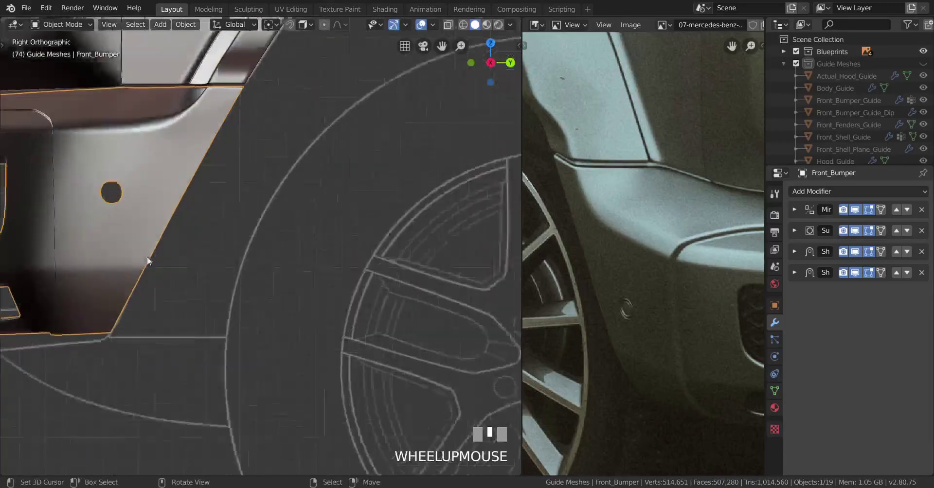
{"action": "middle_click_drag", "start_coordinate": [147, 257], "coordinate": [281, 292], "text": "shift"}
{"action": "scroll", "coordinate": [281, 292], "scroll_direction": "up", "scroll_amount": 4}
Widen the opening in Edit Mode by edge-sliding its inner loop outward with a factor of 0.1.
{"action": "key", "text": "Tab"}
{"action": "scroll", "coordinate": [312, 264], "scroll_direction": "up", "scroll_amount": 2}
{"action": "scroll", "coordinate": [312, 264], "scroll_direction": "up", "scroll_amount": 3}
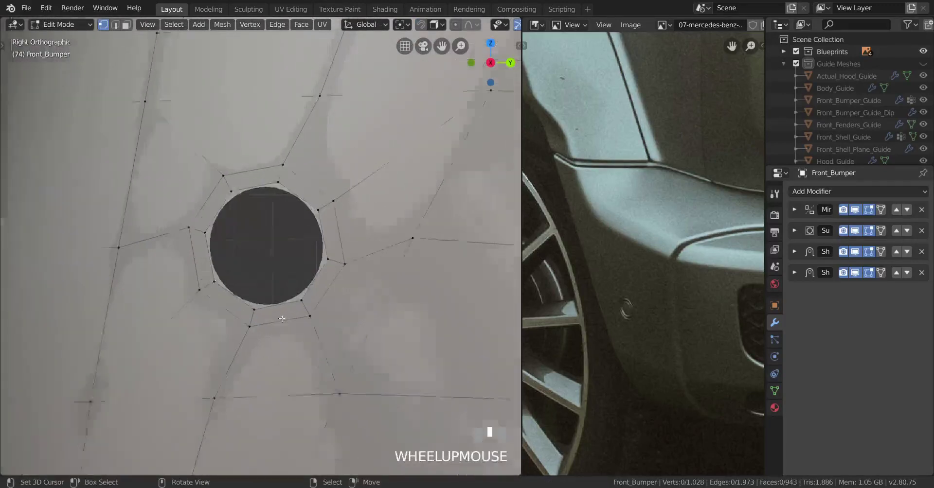
{"action": "right_click", "coordinate": [381, 327], "text": "alt"}
{"action": "key", "text": "g"}
{"action": "key", "text": "g"}
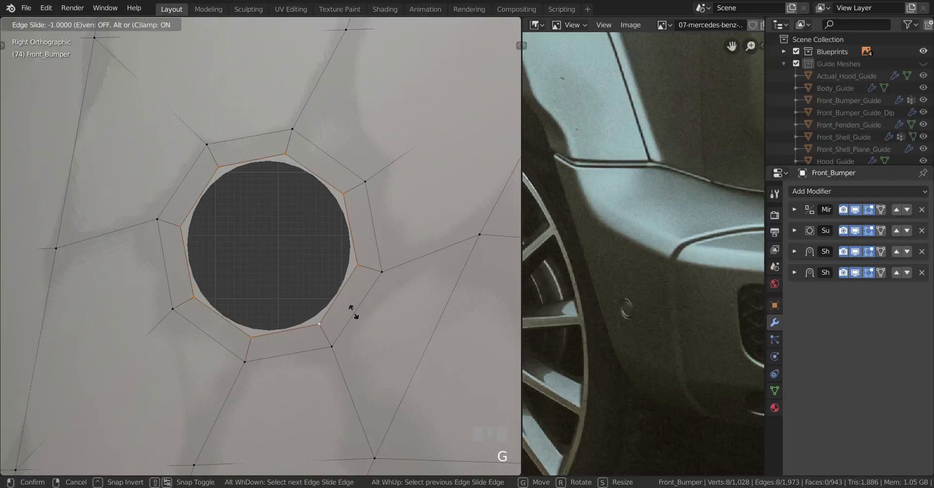
{"action": "right_click", "coordinate": [385, 334], "text": "ctrl"}
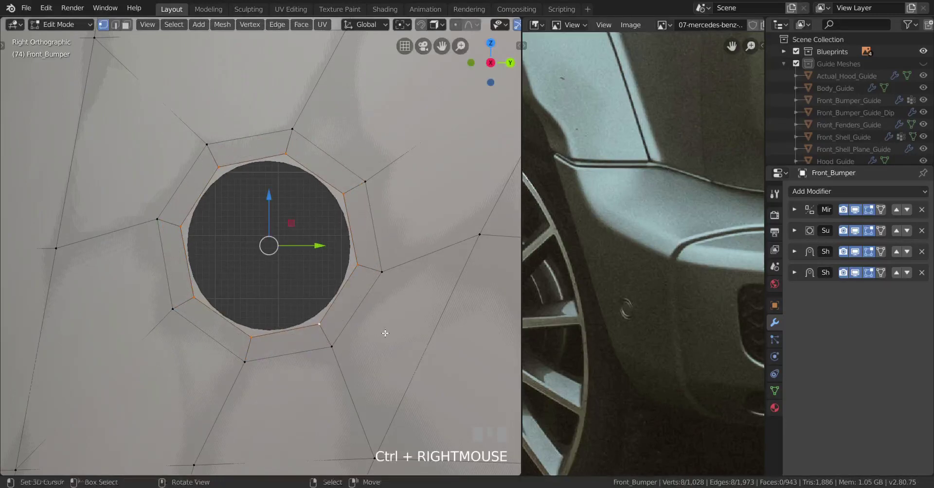
{"action": "key", "text": "g"}
{"action": "key", "text": "g"}
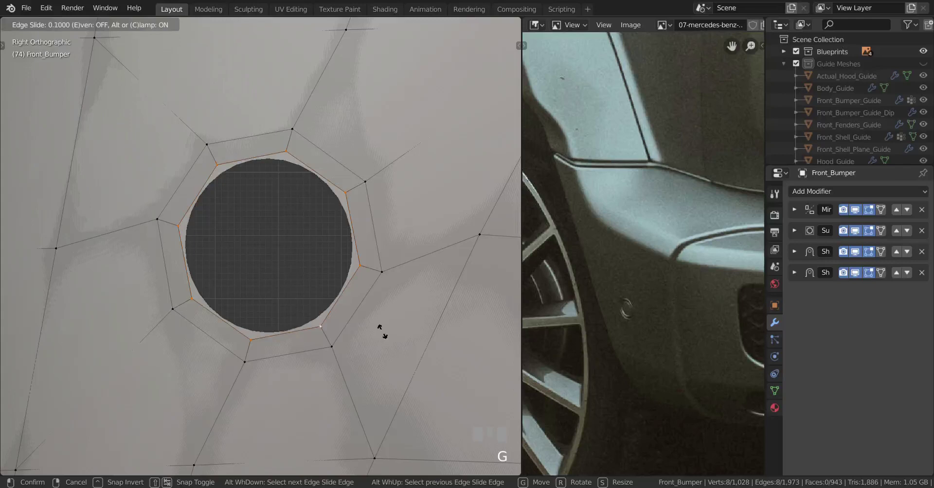
{"action": "left_click", "coordinate": [382, 331]}
{"action": "scroll", "coordinate": [313, 323], "scroll_direction": "down", "scroll_amount": 5}
{"action": "scroll", "coordinate": [321, 283], "scroll_direction": "up", "scroll_amount": 4}
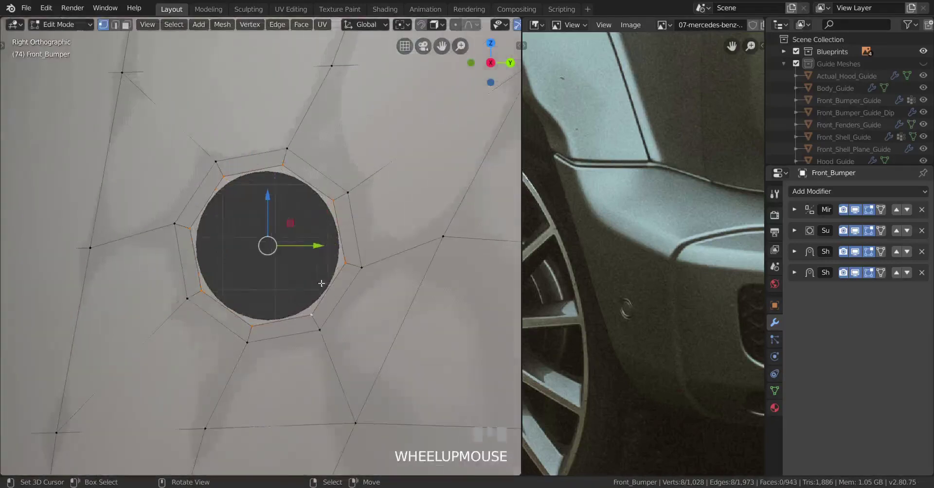
Duplicate the opening's inner edge loop in place and fill the copy with a face.
{"action": "scroll", "coordinate": [335, 264], "scroll_direction": "up", "scroll_amount": 3}
{"action": "key", "text": "shift+d"}
{"action": "right_click", "coordinate": [380, 286]}
{"action": "key", "text": "f"}
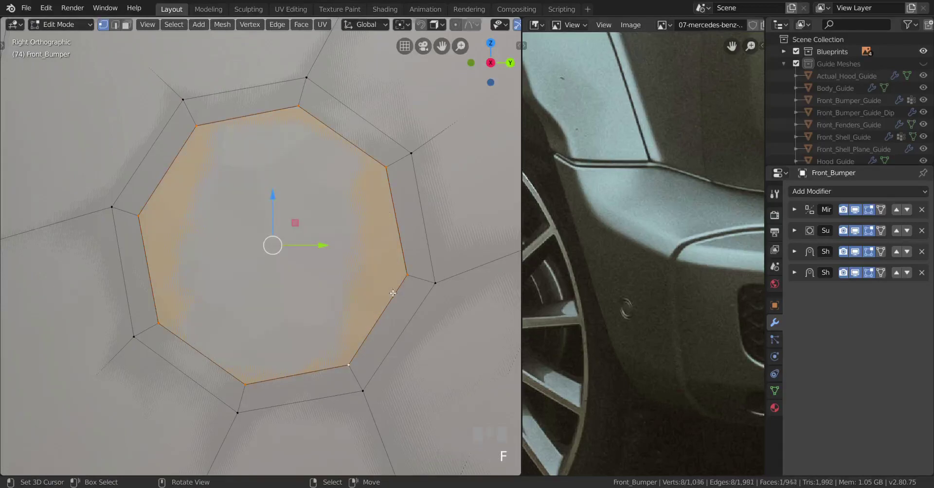
Inset the new face by about 0.003 and delete its inner face to leave a flat ring.
{"action": "key", "text": "i"}
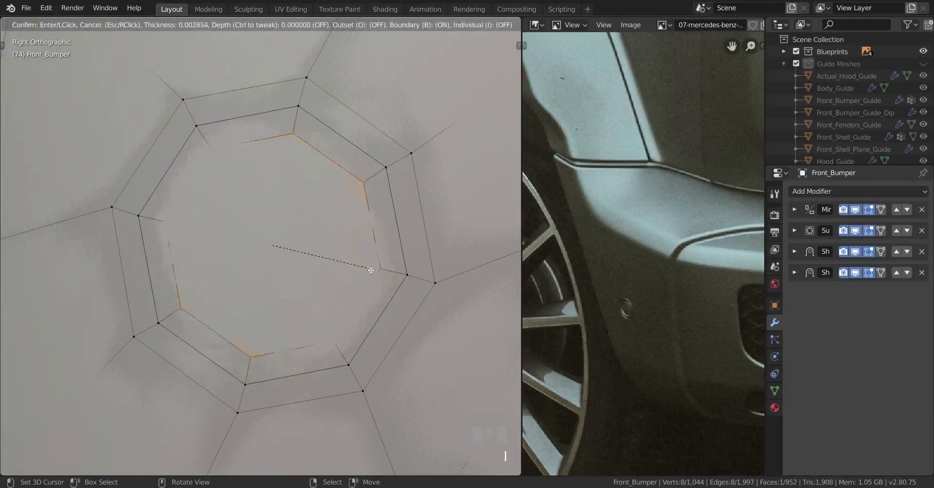
{"action": "left_click", "coordinate": [367, 268]}
{"action": "key", "text": "x"}
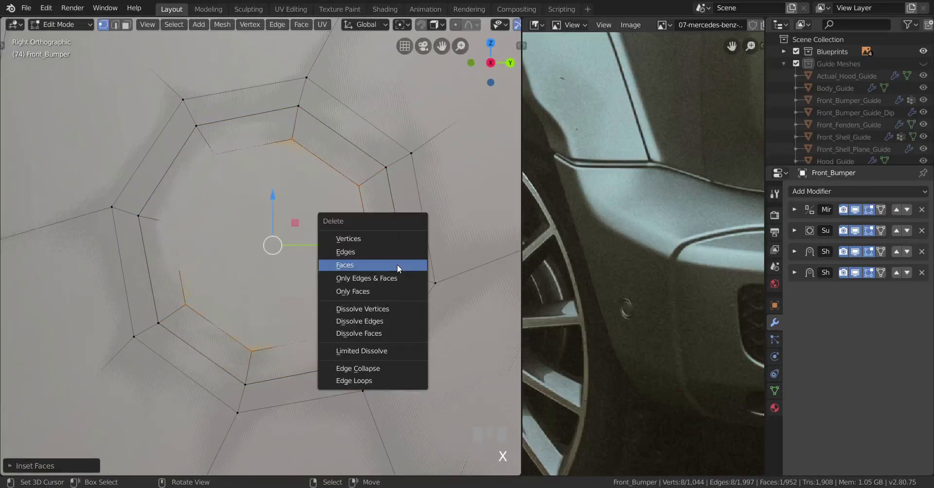
{"action": "left_click", "coordinate": [397, 264]}
Select the whole detached ring, assign it to vertex group Group.002 and remove it from Group.001.
{"action": "middle_click_drag", "start_coordinate": [397, 264], "coordinate": [346, 277]}
{"action": "scroll", "coordinate": [346, 277], "scroll_direction": "up", "scroll_amount": 2}
{"action": "scroll", "coordinate": [346, 277], "scroll_direction": "up", "scroll_amount": 1}
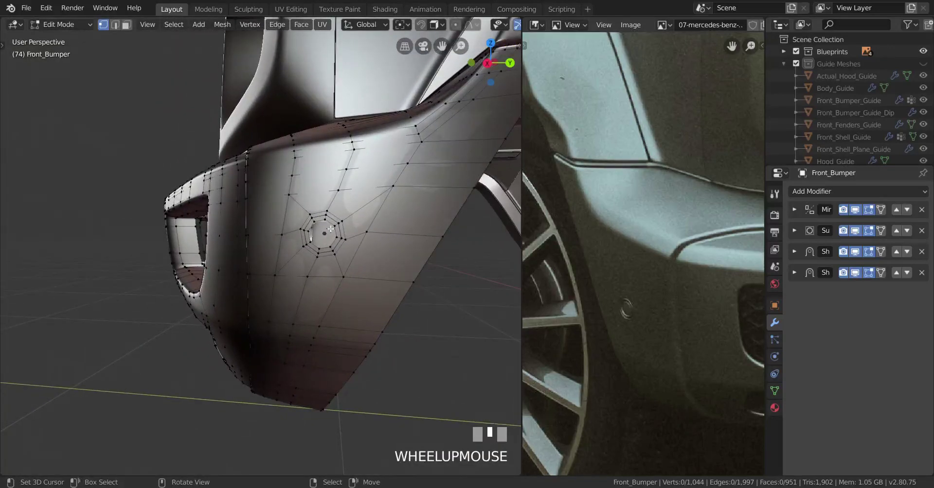
{"action": "right_click", "coordinate": [335, 226]}
{"action": "key", "text": "l"}
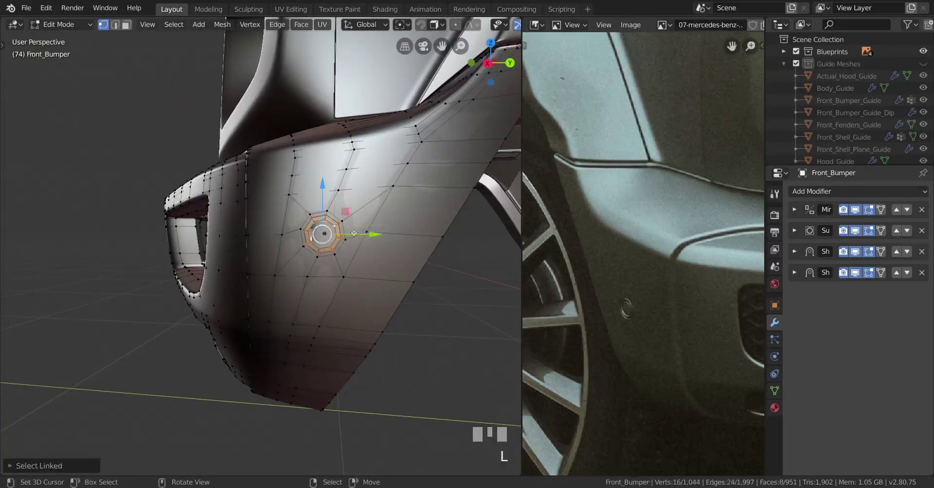
{"action": "left_click", "coordinate": [777, 388]}
{"action": "left_click", "coordinate": [804, 304]}
{"action": "left_click", "coordinate": [822, 231]}
{"action": "left_click", "coordinate": [838, 304]}
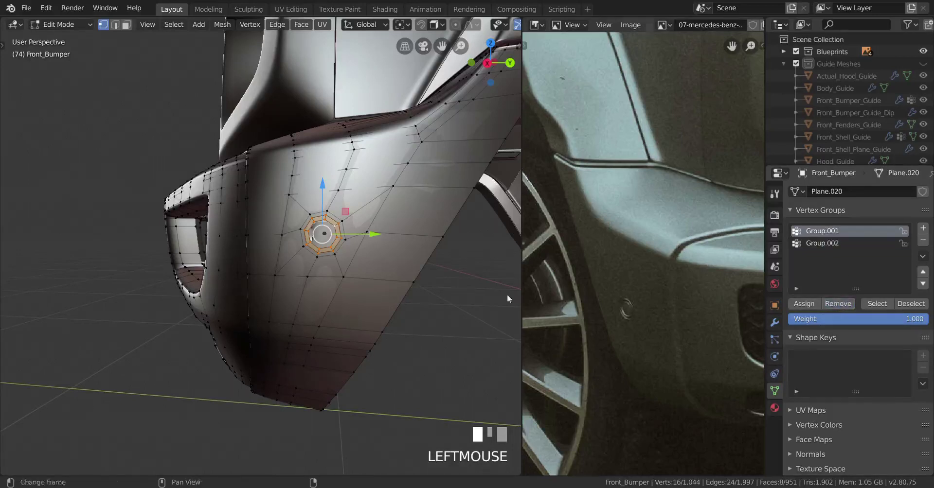
Frame the flat sensor ring and extrude its faces outward from the bumper to give it thickness.
{"action": "key", "text": "KP_Decimal"}
{"action": "middle_click_drag", "start_coordinate": [422, 295], "coordinate": [273, 272]}
{"action": "key", "text": "ctrl+r"}
{"action": "scroll", "coordinate": [410, 293], "scroll_direction": "up", "scroll_amount": 1}
{"action": "left_click", "coordinate": [210, 249]}
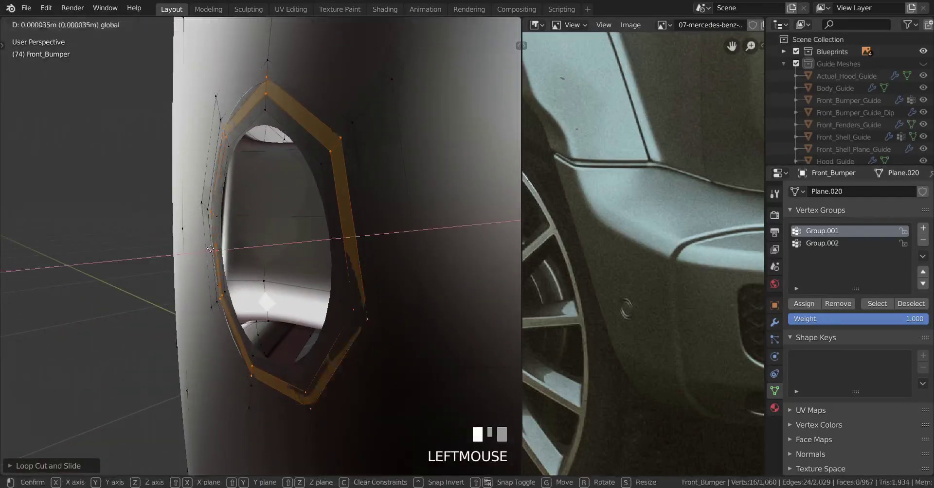
{"action": "left_click", "coordinate": [151, 231]}
Select the extruded ring's open back edge loops and shift them slightly along the X axis.
{"action": "middle_click_drag", "start_coordinate": [151, 231], "coordinate": [386, 159]}
{"action": "right_click", "coordinate": [367, 157]}
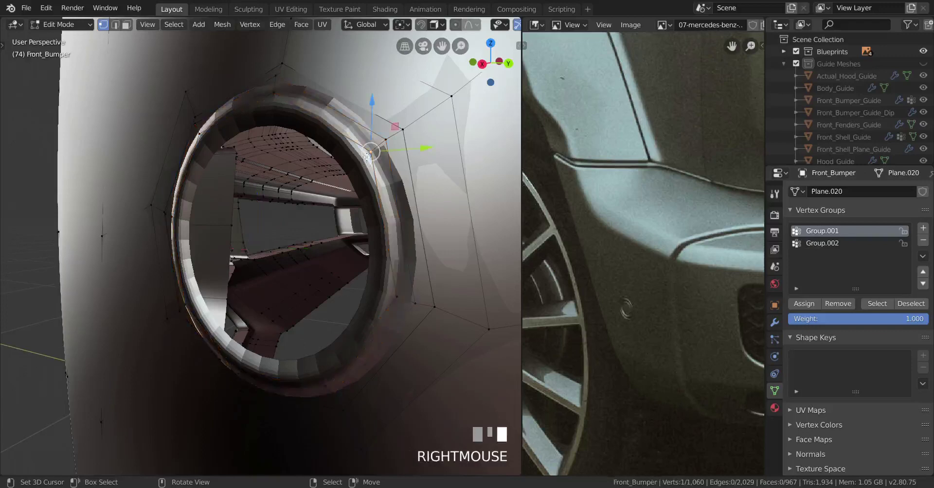
{"action": "key", "text": "l"}
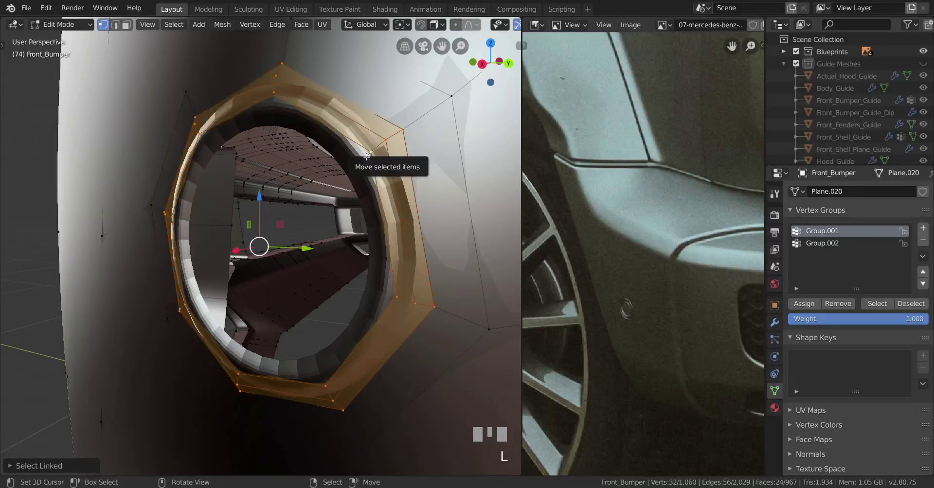
{"action": "right_click", "coordinate": [367, 156], "text": "alt+shift"}
{"action": "middle_click_drag", "start_coordinate": [368, 157], "coordinate": [289, 214]}
{"action": "left_click_drag", "start_coordinate": [218, 253], "coordinate": [239, 245]}
Extrude the ring's back edge loops twice along the X axis into the bumper.
{"action": "key", "text": "e"}
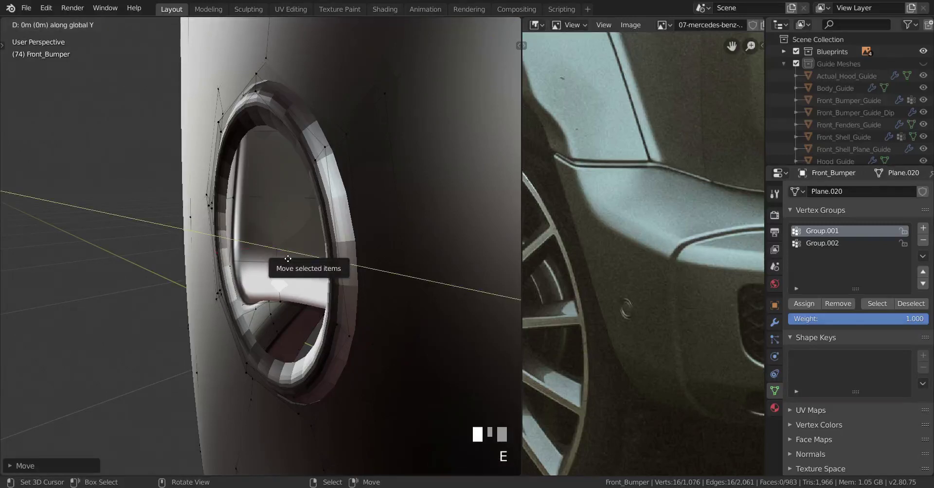
{"action": "key", "text": "x"}
{"action": "left_click", "coordinate": [428, 196], "text": "shift"}
{"action": "key", "text": "e"}
{"action": "key", "text": "x"}
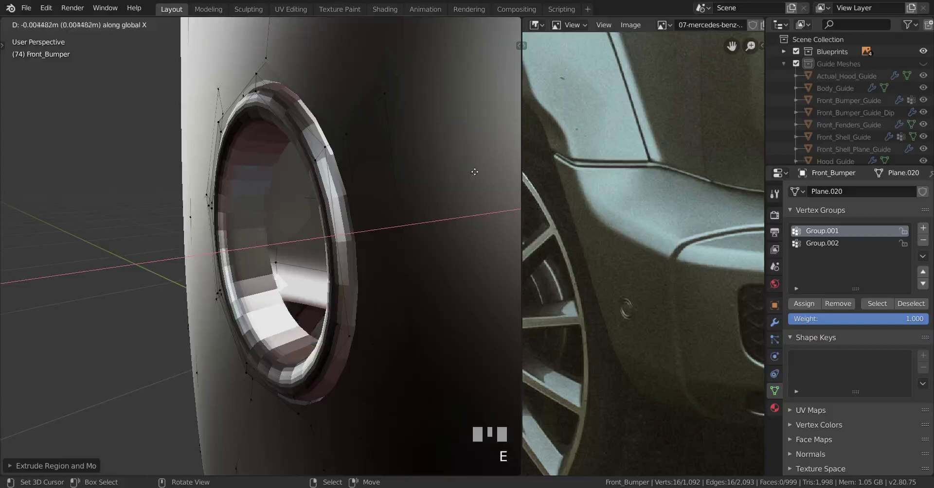
{"action": "left_click", "coordinate": [340, 233]}
Select the whole linked sensor ring and shift it along the X axis deeper into the bumper opening.
{"action": "middle_click_drag", "start_coordinate": [341, 234], "coordinate": [326, 243]}
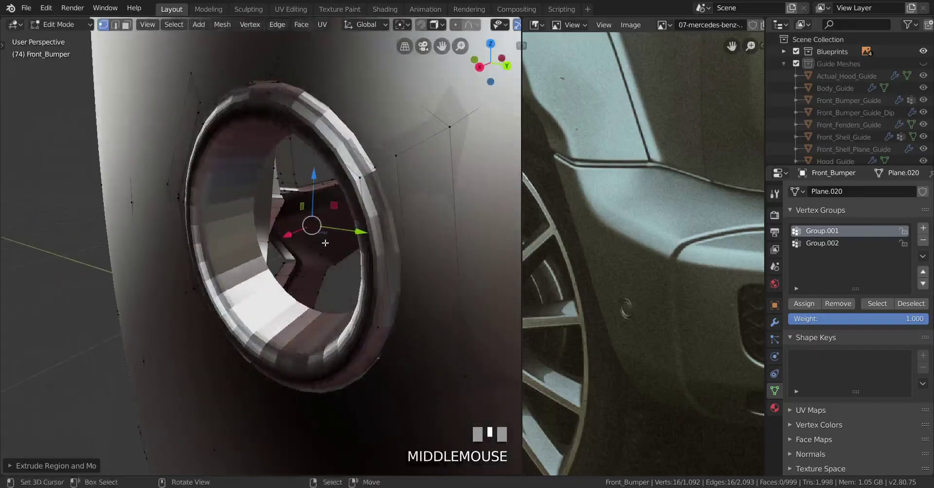
{"action": "right_click", "coordinate": [357, 185]}
{"action": "key", "text": "ctrl+l"}
{"action": "middle_click_drag", "start_coordinate": [356, 181], "coordinate": [313, 235]}
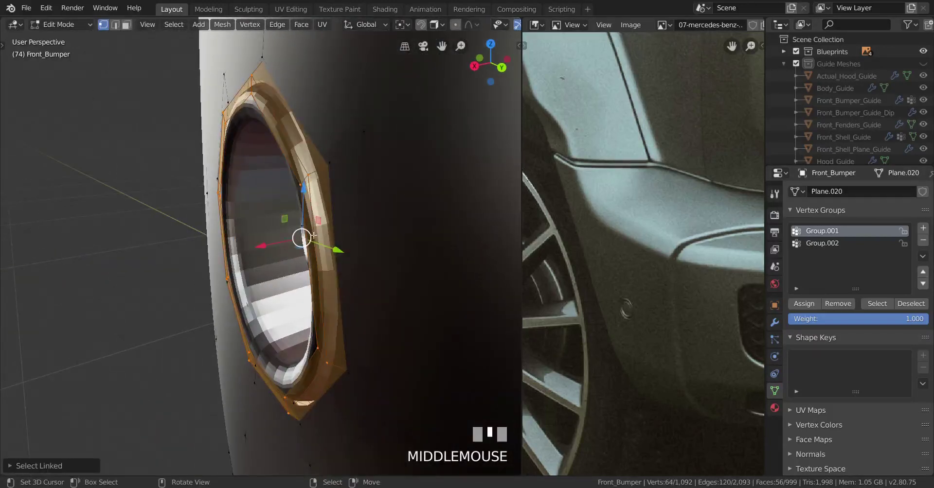
{"action": "left_click_drag", "start_coordinate": [272, 245], "coordinate": [298, 241]}
{"action": "scroll", "coordinate": [297, 241], "scroll_direction": "down", "scroll_amount": 2}
{"action": "middle_click_drag", "start_coordinate": [298, 241], "coordinate": [269, 240]}
{"action": "left_click_drag", "start_coordinate": [269, 241], "coordinate": [329, 231]}
{"action": "middle_click_drag", "start_coordinate": [328, 231], "coordinate": [369, 227]}
{"action": "key", "text": "Tab"}
{"action": "key", "text": "Tab"}
Select the bumper opening's edge loop and extrude it along the X axis into the bumper in short stages.
{"action": "right_click", "coordinate": [350, 229], "text": "alt"}
{"action": "key", "text": "e"}
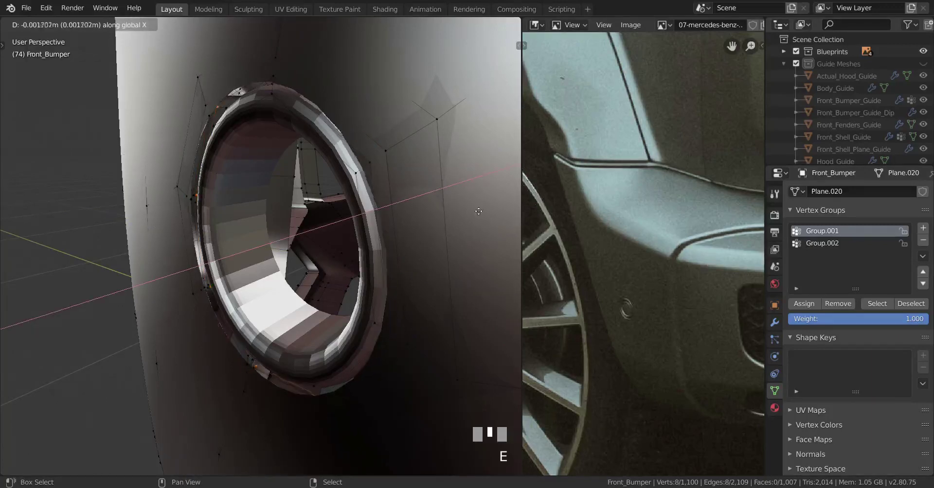
{"action": "left_click", "coordinate": [409, 248], "text": "shift"}
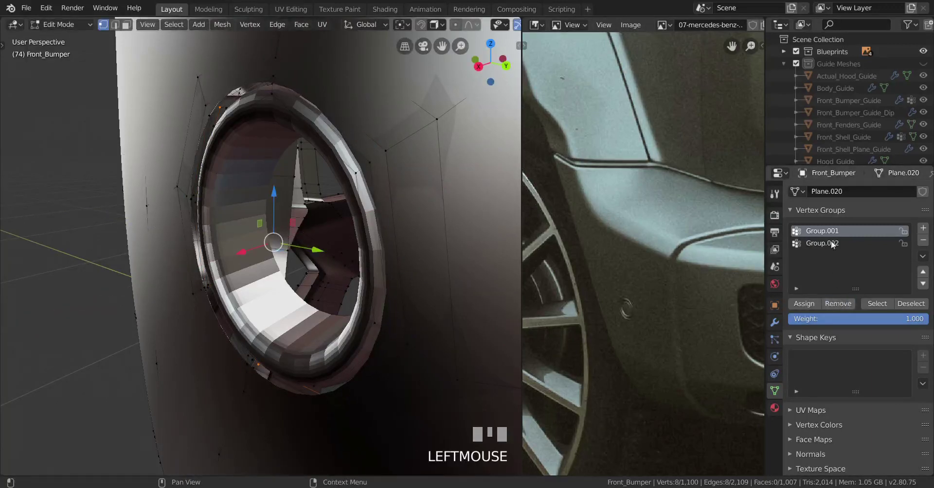
{"action": "middle_click_drag", "start_coordinate": [379, 311], "coordinate": [387, 315]}
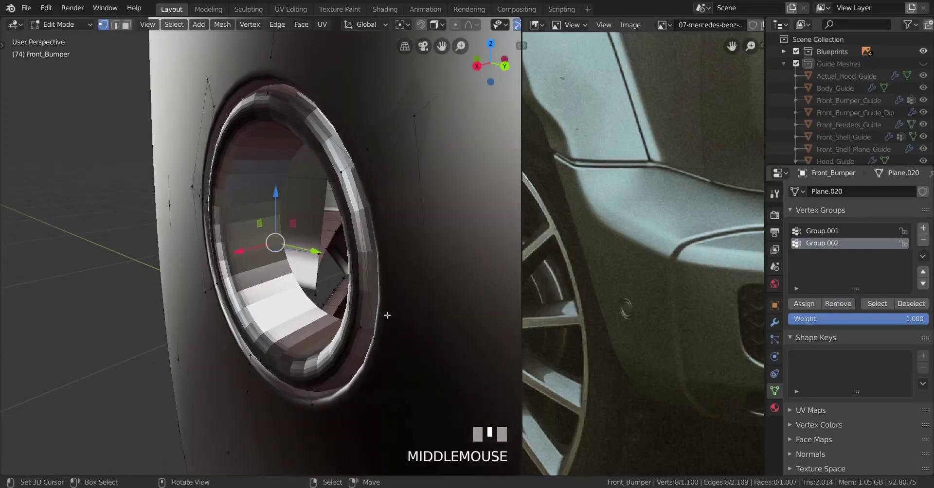
{"action": "key", "text": "e"}
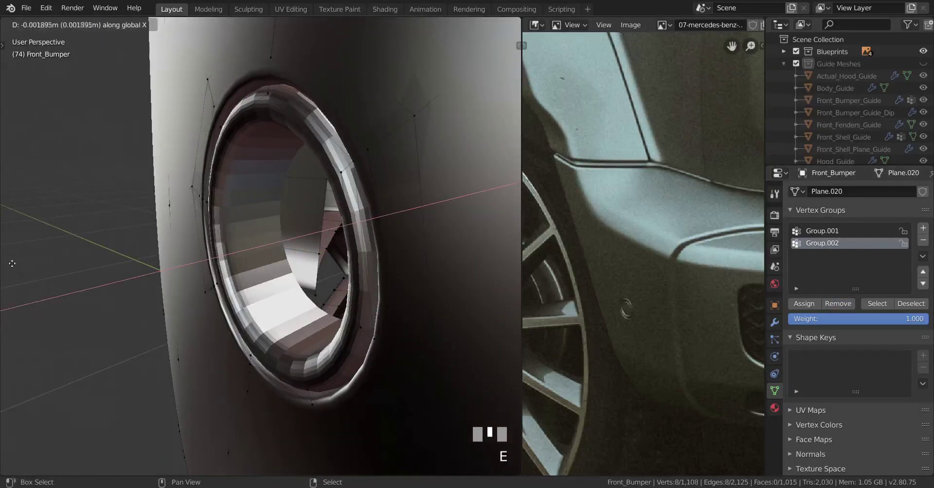
{"action": "left_click", "coordinate": [12, 264], "text": "shift"}
Move the opening's innermost edge loop along the X axis, working in wireframe display.
{"action": "key", "text": "shift+z"}
{"action": "middle_click_drag", "start_coordinate": [51, 283], "coordinate": [273, 223]}
{"action": "key", "text": "g"}
{"action": "key", "text": "x"}
{"action": "left_click", "coordinate": [380, 304]}
{"action": "key", "text": "shift+z"}
Check the sensor opening with the bumper out of Edit Mode and apply Shade Smooth to the front bumper.
{"action": "scroll", "coordinate": [273, 224], "scroll_direction": "down", "scroll_amount": 2}
{"action": "key", "text": "Tab"}
{"action": "middle_click_drag", "start_coordinate": [126, 312], "coordinate": [212, 281]}
{"action": "scroll", "coordinate": [188, 285], "scroll_direction": "up", "scroll_amount": 3}
{"action": "key", "text": "Tab"}
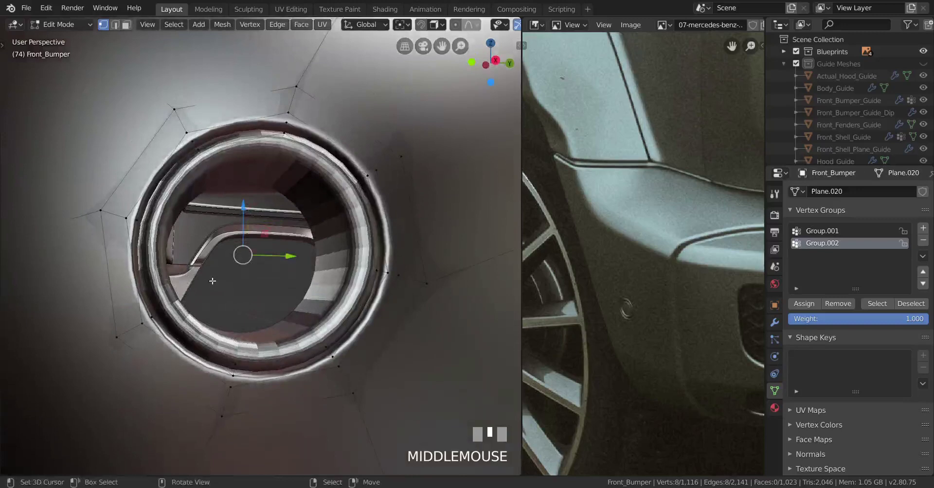
{"action": "middle_click_drag", "start_coordinate": [130, 225], "coordinate": [374, 197]}
{"action": "scroll", "coordinate": [173, 275], "scroll_direction": "up", "scroll_amount": 2}
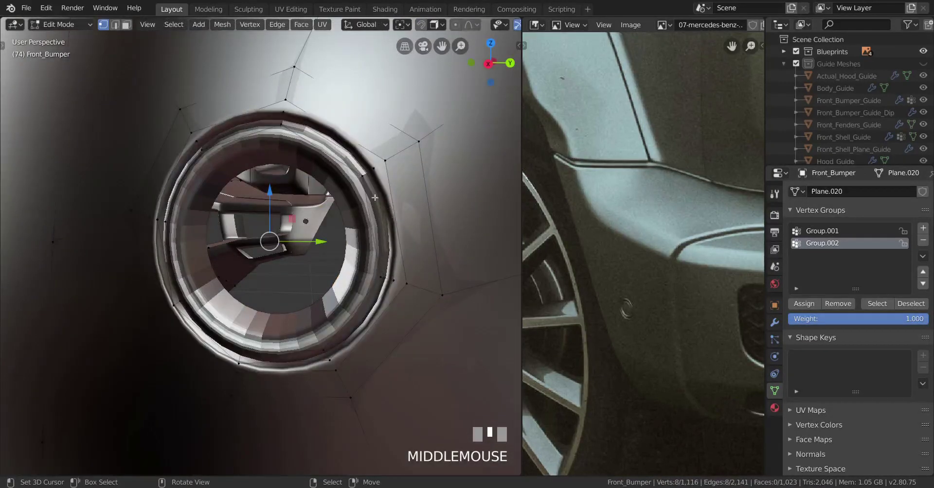
{"action": "key", "text": "Tab"}
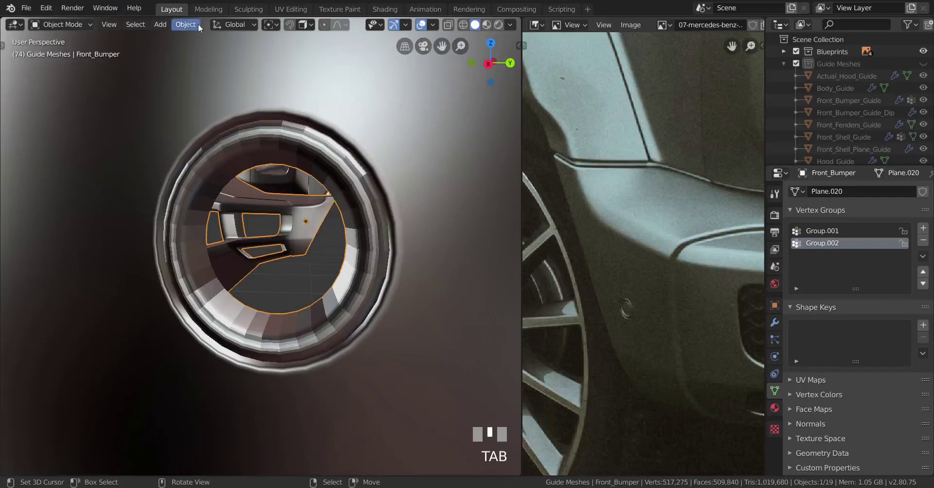
{"action": "left_click", "coordinate": [187, 24]}
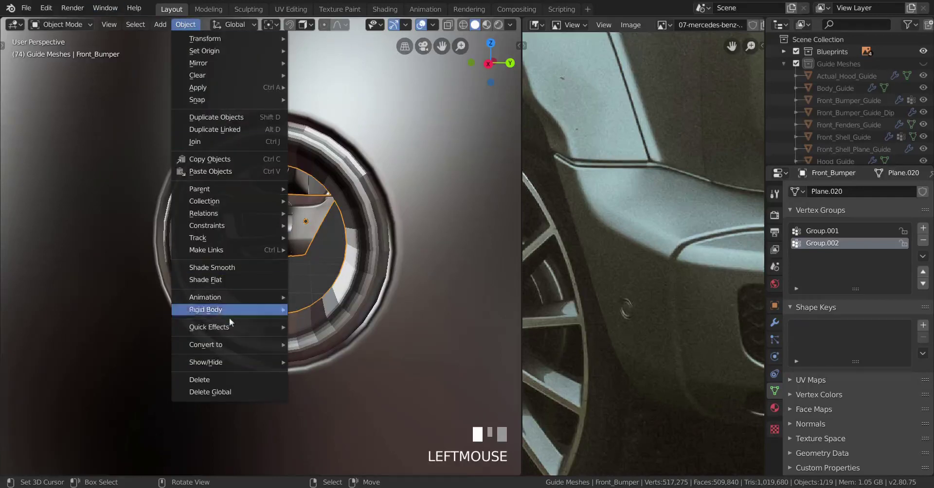
{"action": "left_click", "coordinate": [235, 268]}
Select the whole linked sensor ring in the bumper mesh and adjust its depth in the opening.
{"action": "middle_click_drag", "start_coordinate": [268, 261], "coordinate": [234, 249]}
{"action": "scroll", "coordinate": [272, 279], "scroll_direction": "up", "scroll_amount": 3}
{"action": "key", "text": "Tab"}
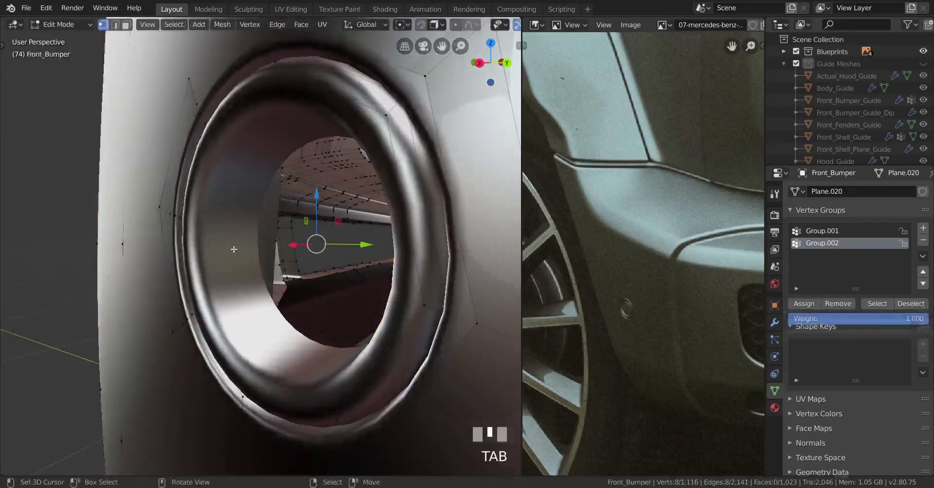
{"action": "key", "text": "Tab"}
{"action": "key", "text": "Tab"}
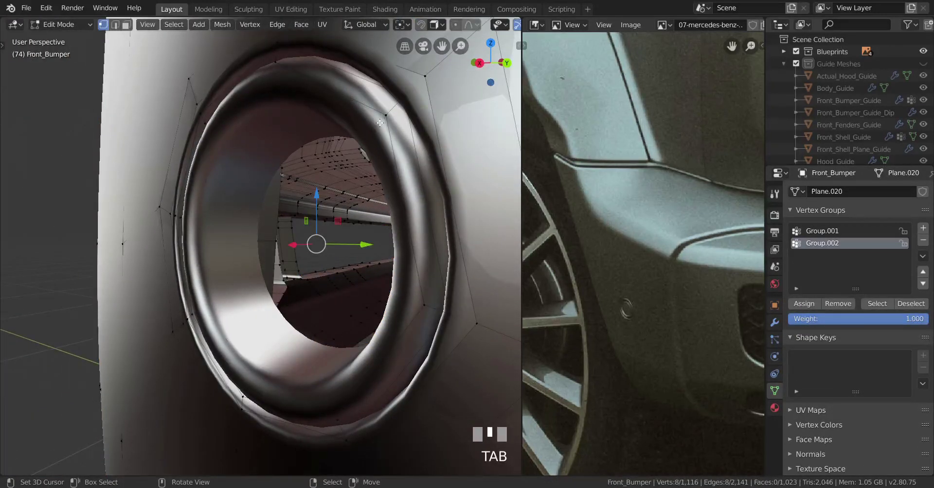
{"action": "key", "text": "ctrl+l"}
{"action": "middle_click_drag", "start_coordinate": [379, 121], "coordinate": [338, 197]}
{"action": "left_click_drag", "start_coordinate": [277, 250], "coordinate": [201, 225]}
Adjust the ring's thickness with Shrink/Fatten in the right orthographic view.
{"action": "key", "text": "Tab"}
{"action": "middle_click_drag", "start_coordinate": [201, 225], "coordinate": [325, 215]}
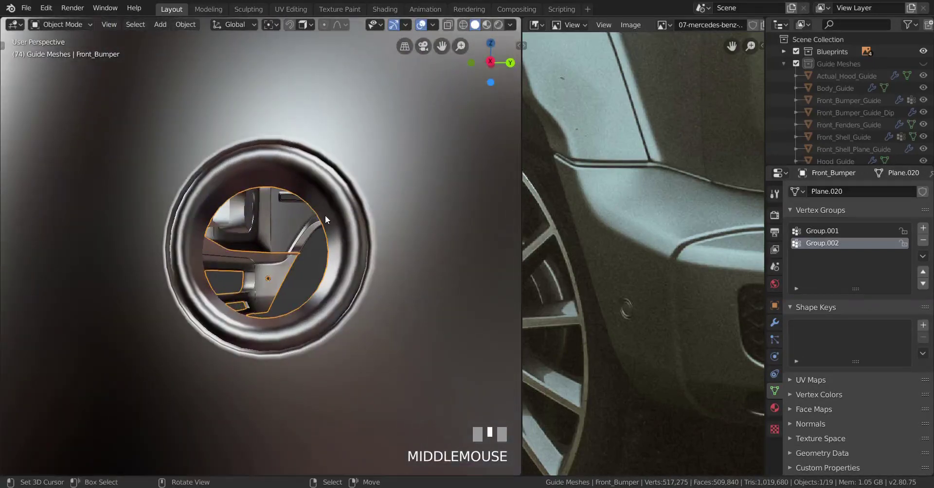
{"action": "key", "text": "KP_3"}
{"action": "key", "text": "Tab"}
{"action": "scroll", "coordinate": [361, 290], "scroll_direction": "up", "scroll_amount": 2}
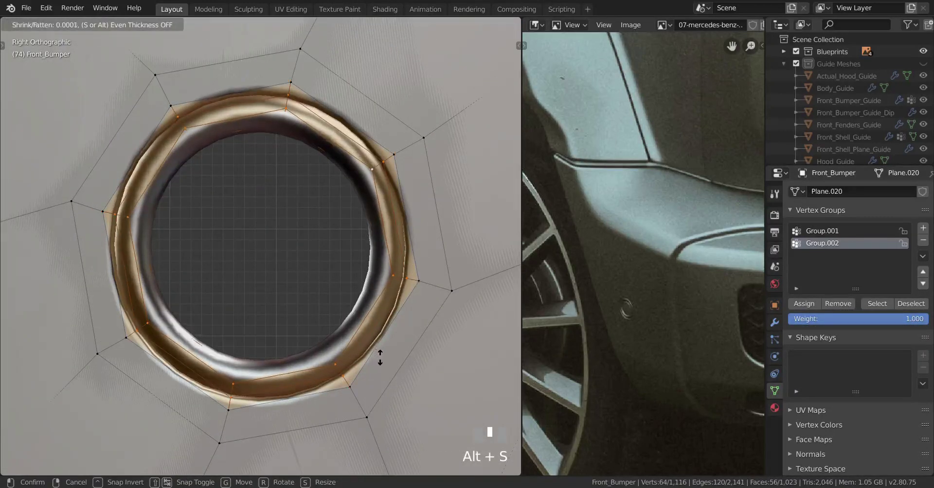
{"action": "key", "text": "Tab"}
Examine the fit of the smooth-shaded ring in the bumper opening from several angles.
{"action": "middle_click_drag", "start_coordinate": [386, 369], "coordinate": [392, 303]}
{"action": "scroll", "coordinate": [281, 305], "scroll_direction": "down", "scroll_amount": 2}
{"action": "key", "text": "Tab"}
{"action": "middle_click_drag", "start_coordinate": [282, 305], "coordinate": [267, 249]}
{"action": "scroll", "coordinate": [160, 359], "scroll_direction": "up", "scroll_amount": 3}
{"action": "left_click_drag", "start_coordinate": [268, 248], "coordinate": [282, 281]}
{"action": "scroll", "coordinate": [281, 280], "scroll_direction": "down", "scroll_amount": 3}
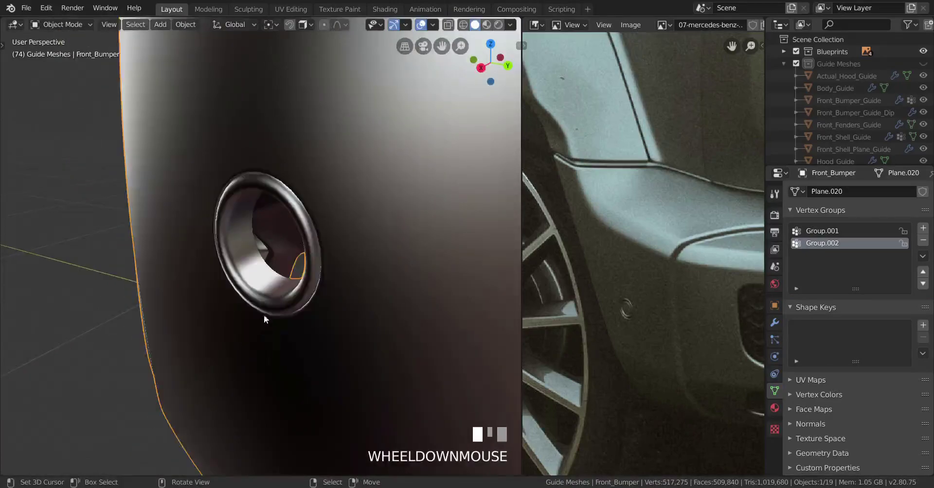
{"action": "scroll", "coordinate": [265, 319], "scroll_direction": "up", "scroll_amount": 3}
Select the ring's inner edge loop in see-through display and duplicate it in place.
{"action": "mouse_move", "coordinate": [265, 319]}
{"action": "middle_mouse_down"}
{"action": "mouse_move", "coordinate": [348, 319]}
{"action": "mouse_move", "coordinate": [317, 322]}
{"action": "mouse_move", "coordinate": [242, 356]}
{"action": "middle_mouse_up"}
{"action": "key", "text": "alt+z"}
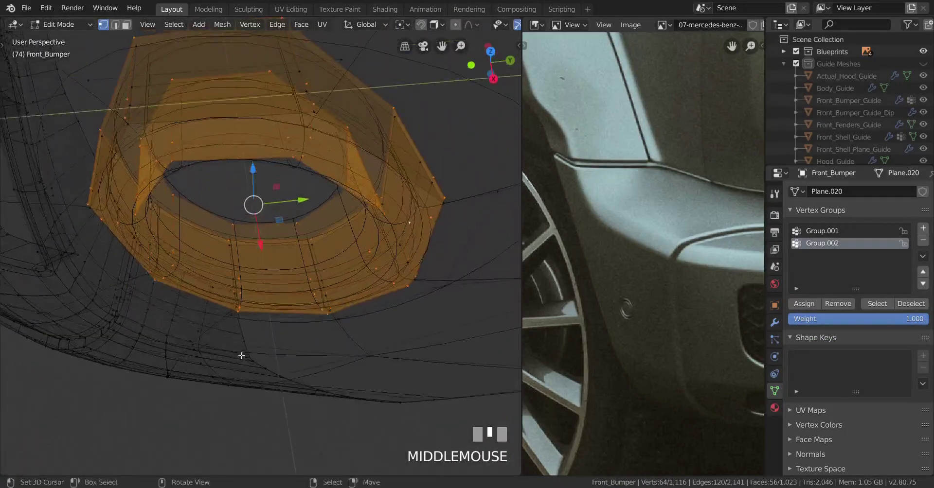
{"action": "right_click", "coordinate": [344, 267], "text": "alt"}
{"action": "scroll", "coordinate": [344, 267], "scroll_direction": "down", "scroll_amount": 3}
{"action": "key", "text": "z"}
{"action": "mouse_move", "coordinate": [335, 272]}
{"action": "middle_mouse_down"}
{"action": "mouse_move", "coordinate": [300, 305]}
{"action": "mouse_move", "coordinate": [304, 274]}
{"action": "mouse_move", "coordinate": [348, 274]}
{"action": "mouse_move", "coordinate": [315, 288]}
{"action": "mouse_move", "coordinate": [319, 321]}
{"action": "middle_mouse_up"}
{"action": "key", "text": "shift+d"}
Fill the duplicated loop with a face to close the ring's center and scale it to fit.
{"action": "scroll", "coordinate": [300, 305], "scroll_direction": "down", "scroll_amount": 3}
{"action": "key", "text": "Tab"}
{"action": "key", "text": "Tab"}
{"action": "scroll", "coordinate": [314, 287], "scroll_direction": "up", "scroll_amount": 3}
{"action": "key", "text": "s"}
{"action": "left_click", "coordinate": [332, 298], "text": "shift"}
{"action": "type", "text": "sx"}
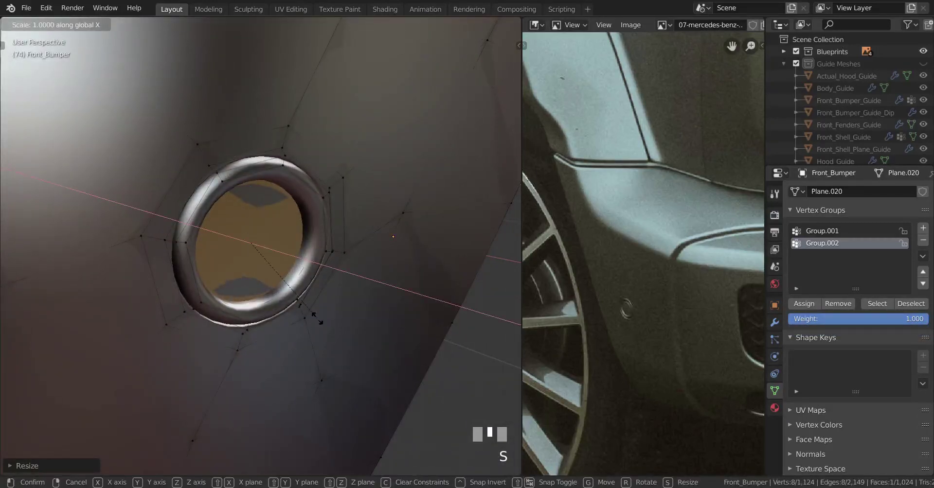
{"action": "type", "text": "0"}
{"action": "right_click", "coordinate": [320, 321]}
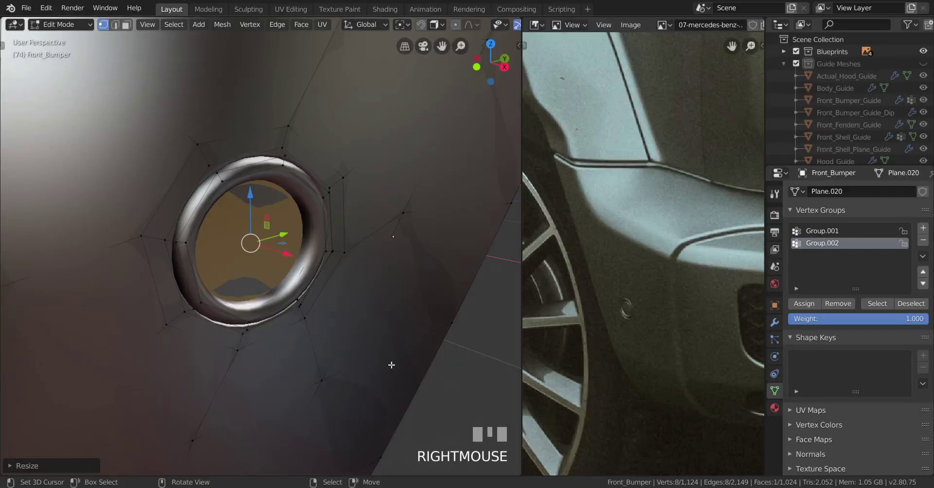
{"action": "key", "text": "period"}
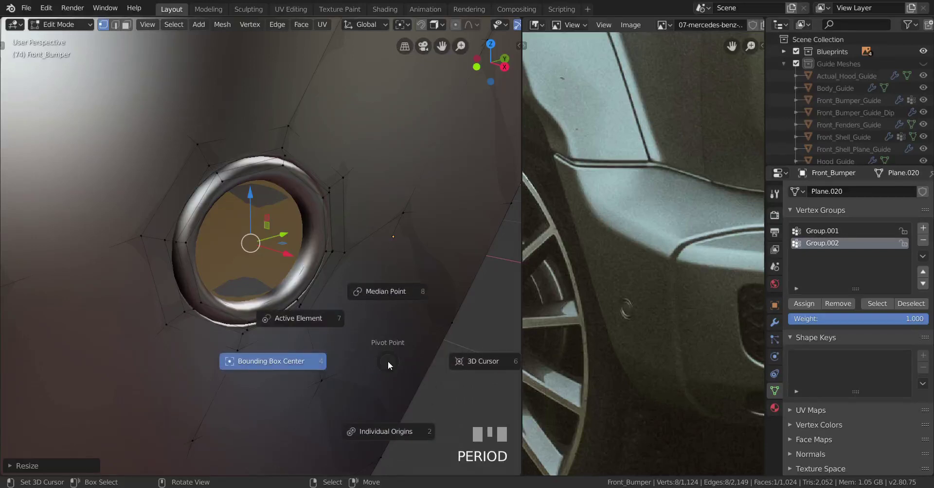
{"action": "right_click", "coordinate": [388, 361]}
Flatten the sensor face by scaling it to 0 along Z in Normal orientation, and restore Global orientation.
{"action": "key", "text": "comma"}
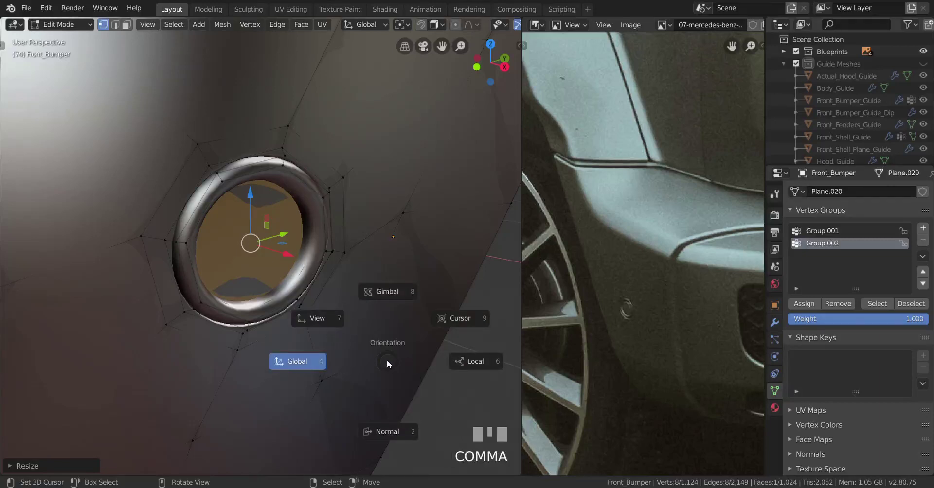
{"action": "left_click", "coordinate": [387, 432]}
{"action": "middle_click_drag", "start_coordinate": [338, 396], "coordinate": [332, 387]}
{"action": "key", "text": "s"}
{"action": "key", "text": "z"}
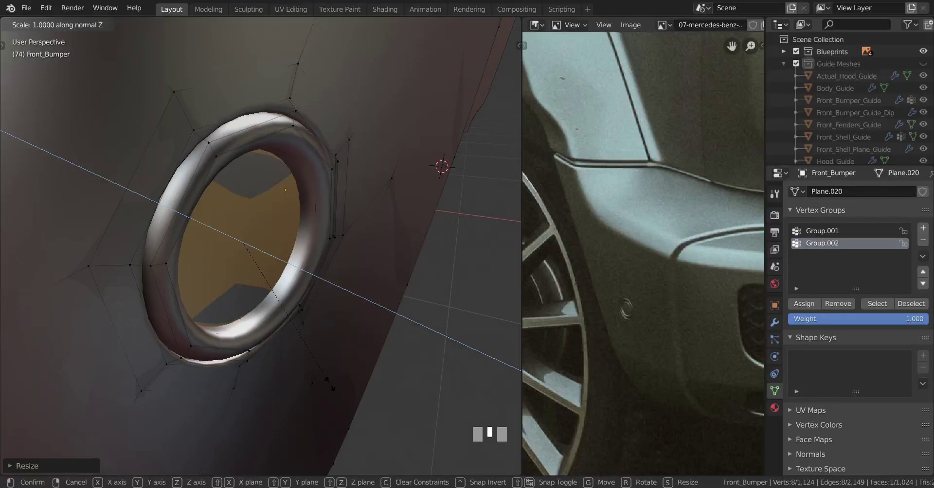
{"action": "type", "text": "0"}
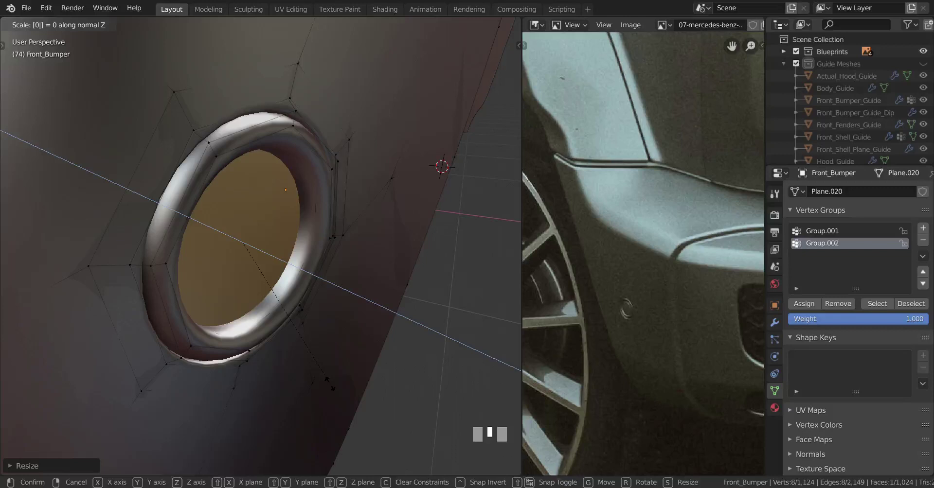
{"action": "key", "text": "Return"}
{"action": "middle_click_drag", "start_coordinate": [334, 387], "coordinate": [302, 351]}
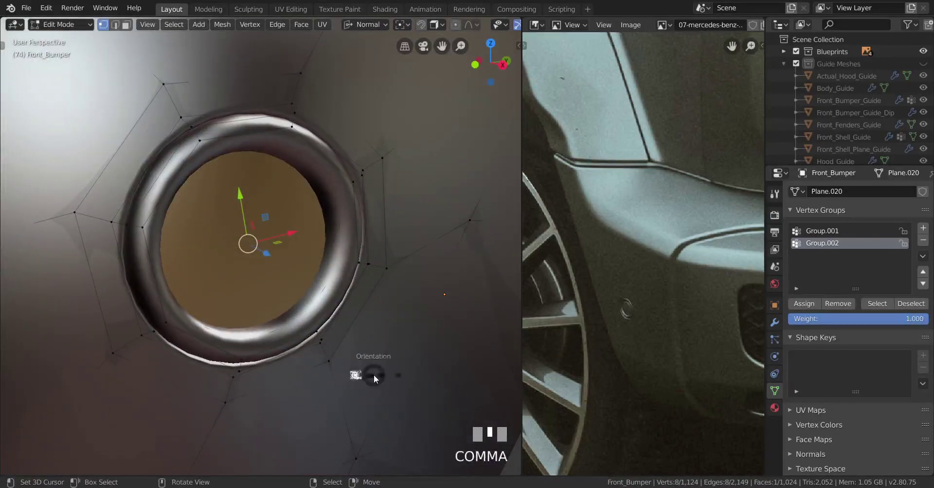
{"action": "left_click", "coordinate": [283, 358]}
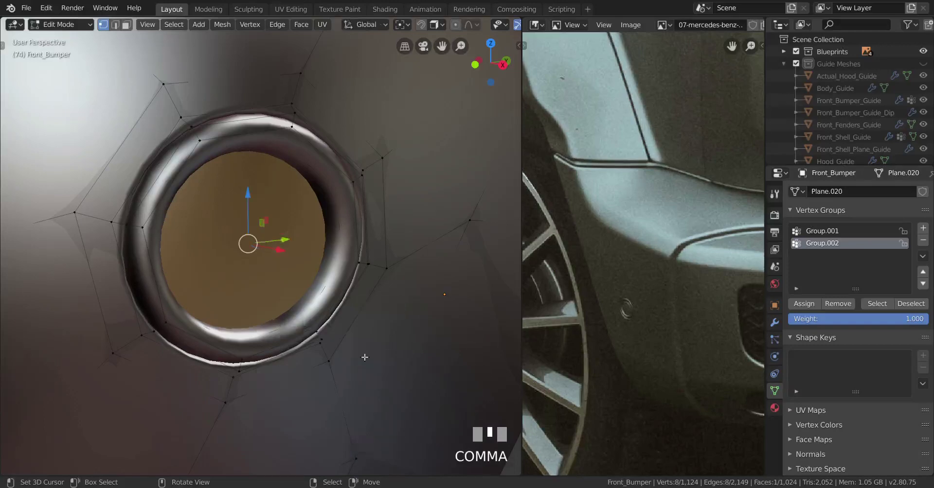
Leave Edit Mode, deselect everything and compare the sensor on the bumper side with the reference photo.
{"action": "key", "text": "Tab"}
{"action": "scroll", "coordinate": [277, 340], "scroll_direction": "down", "scroll_amount": 2}
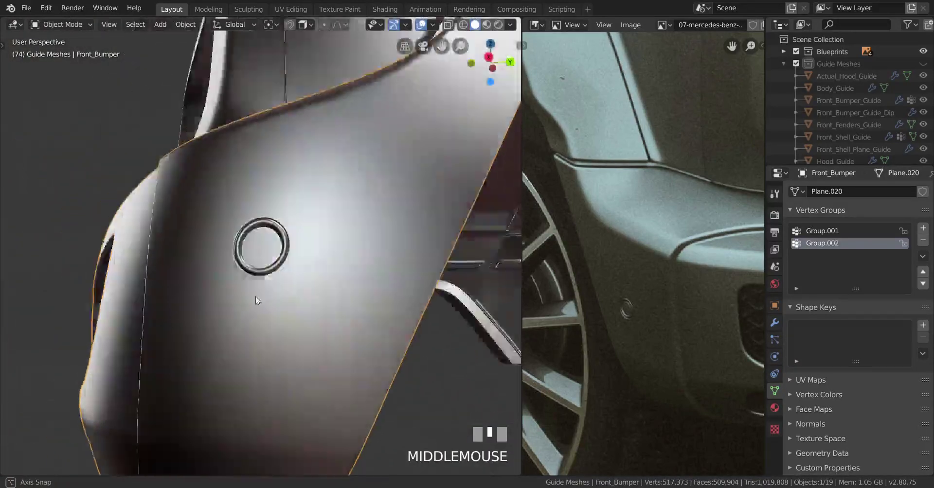
{"action": "scroll", "coordinate": [249, 308], "scroll_direction": "down", "scroll_amount": 5}
{"action": "key", "text": "a"}
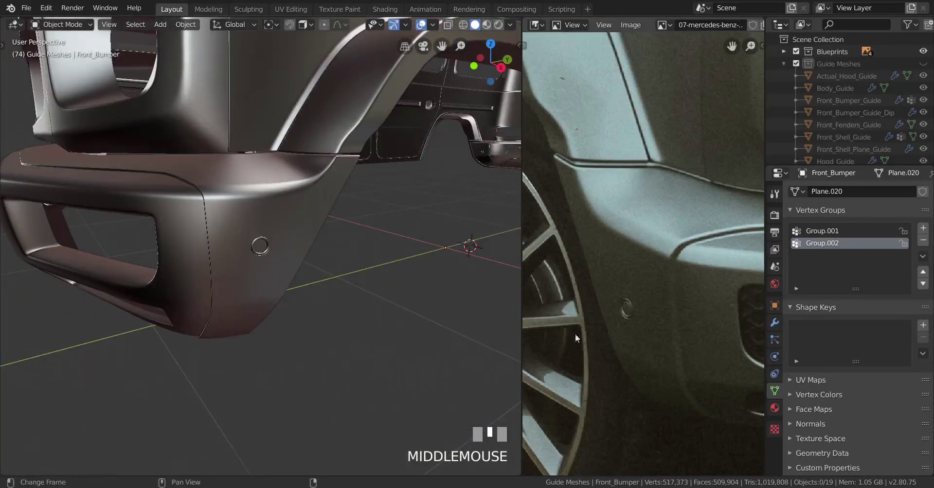
{"action": "scroll", "coordinate": [295, 305], "scroll_direction": "down", "scroll_amount": 2}
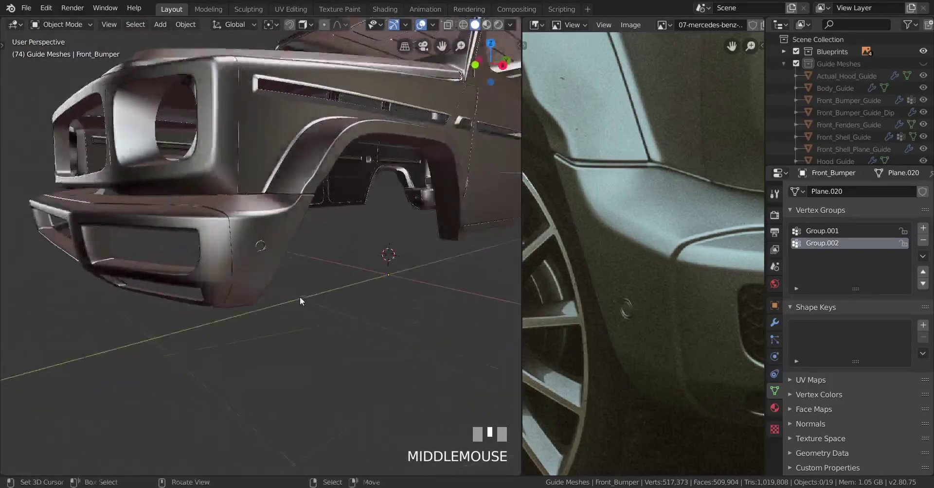
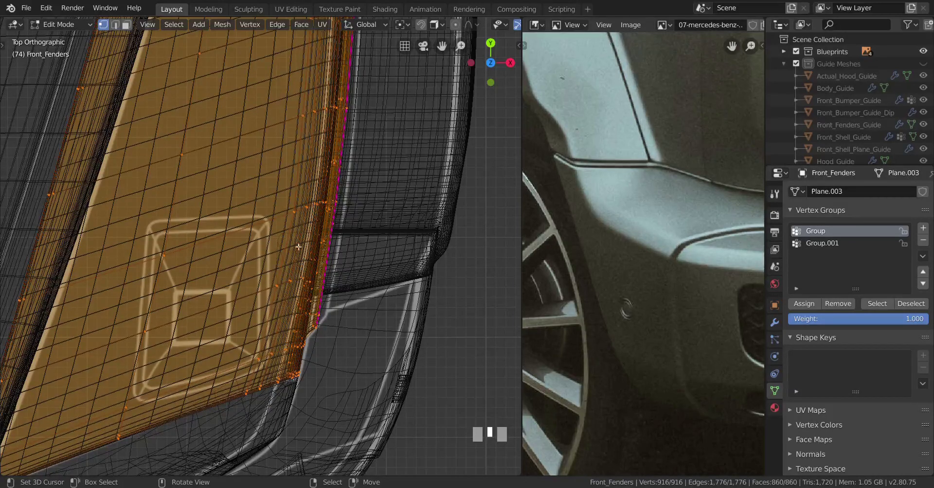
Select the lengthwise edge loop near the outer edge of the front fender's top surface in top wireframe view.
{"action": "scroll", "coordinate": [270, 372], "scroll_direction": "down", "scroll_amount": 3}
{"action": "scroll", "coordinate": [270, 372], "scroll_direction": "up", "scroll_amount": 4}
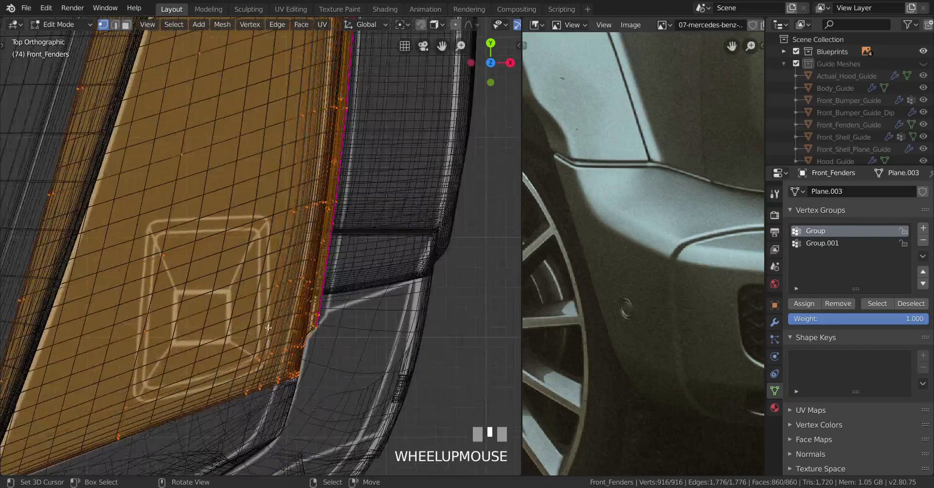
{"action": "right_click", "coordinate": [321, 311], "text": "alt"}
{"action": "middle_click_drag", "start_coordinate": [321, 312], "coordinate": [324, 368]}
{"action": "scroll", "coordinate": [376, 281], "scroll_direction": "up", "scroll_amount": 4}
{"action": "scroll", "coordinate": [312, 383], "scroll_direction": "up", "scroll_amount": 2}
{"action": "key", "text": "KP_7"}
{"action": "key", "text": "z"}
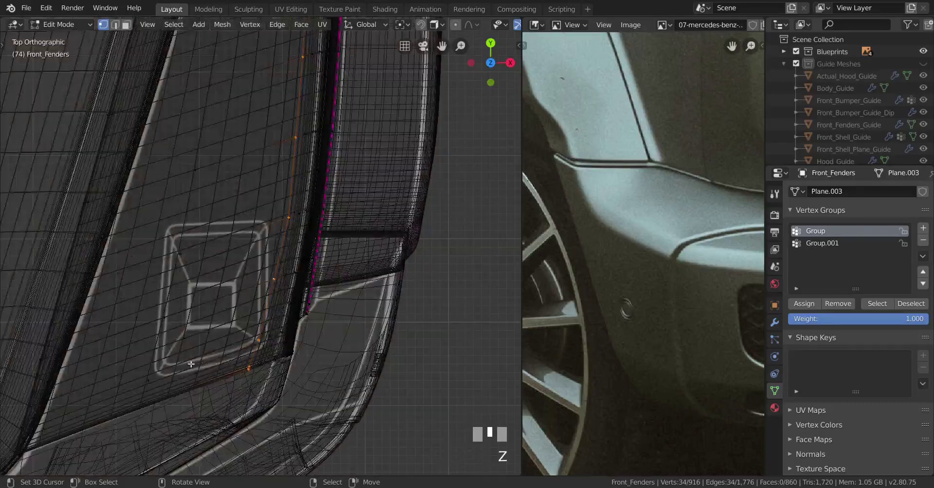
Select the fender's lengthwise edge loop crossing the inner side of the rounded rectangular outline and dissolve its edges.
{"action": "right_click", "coordinate": [178, 303], "text": "alt"}
{"action": "scroll", "coordinate": [178, 303], "scroll_direction": "down", "scroll_amount": 3}
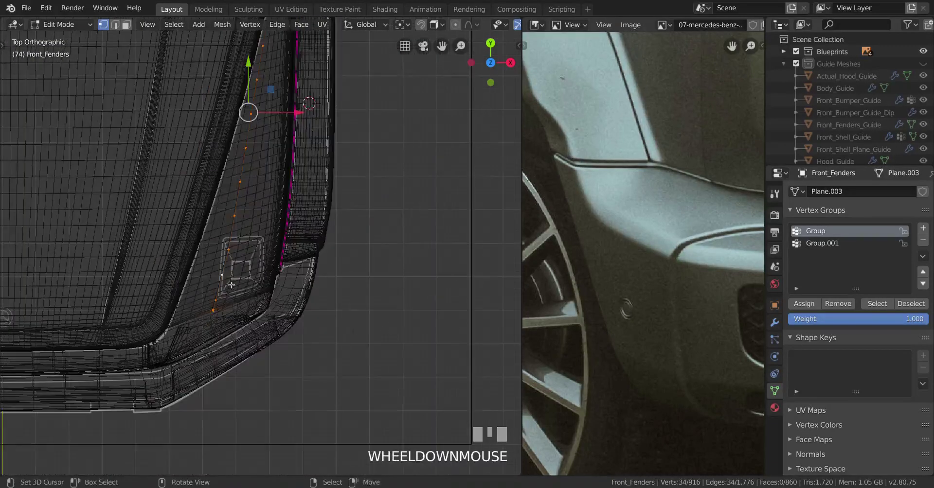
{"action": "middle_click_drag", "start_coordinate": [255, 257], "coordinate": [245, 369], "text": "shift"}
{"action": "scroll", "coordinate": [256, 335], "scroll_direction": "down", "scroll_amount": 1}
{"action": "scroll", "coordinate": [273, 336], "scroll_direction": "up", "scroll_amount": 1}
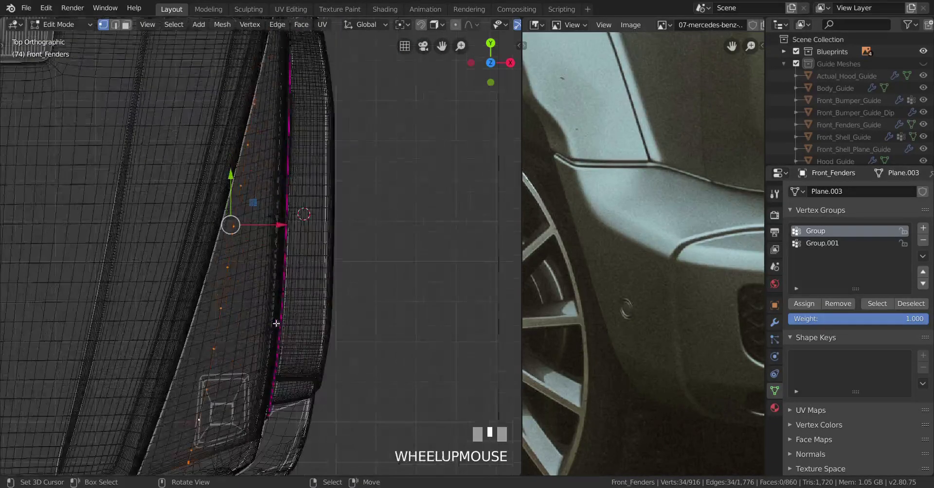
{"action": "middle_click_drag", "start_coordinate": [295, 422], "coordinate": [323, 347], "text": "shift"}
{"action": "scroll", "coordinate": [324, 347], "scroll_direction": "up", "scroll_amount": 1}
{"action": "key", "text": "x"}
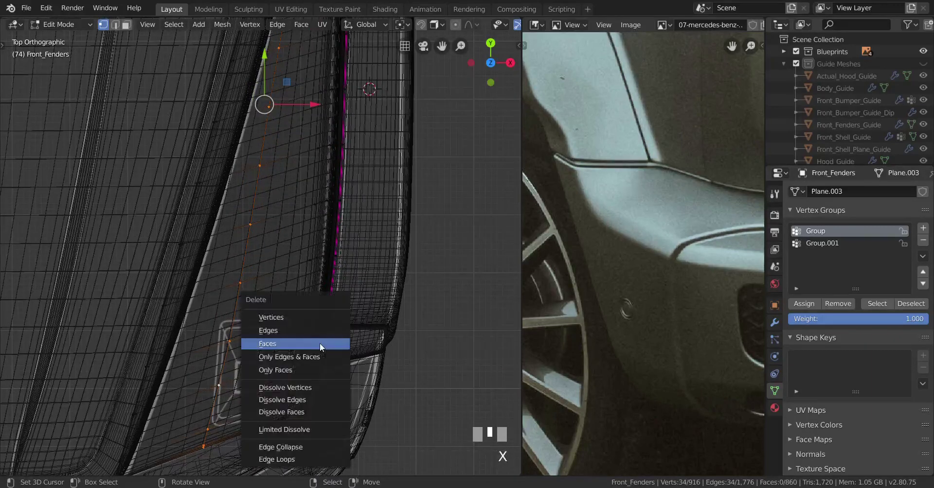
{"action": "left_click", "coordinate": [294, 401]}
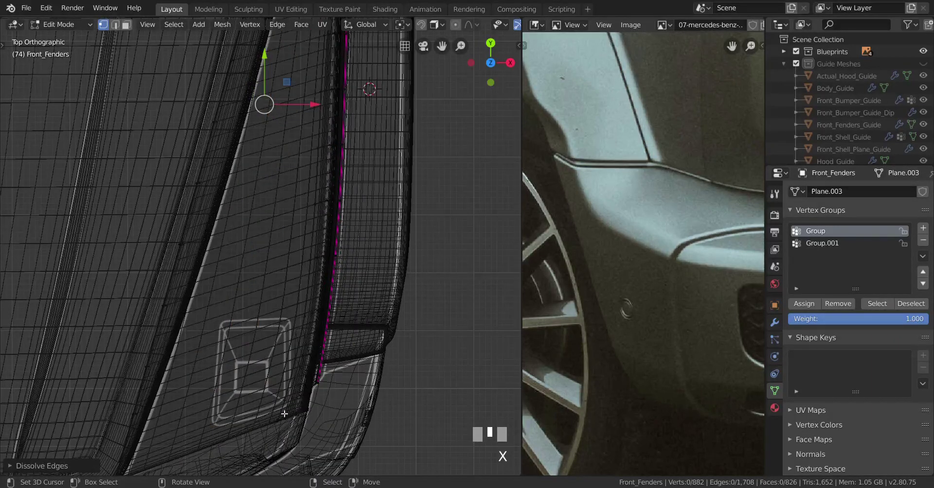
Compare the fender's shading with and without the dissolved edge loop and undo the dissolve.
{"action": "middle_click_drag", "start_coordinate": [284, 414], "coordinate": [311, 351]}
{"action": "scroll", "coordinate": [357, 338], "scroll_direction": "up", "scroll_amount": 2}
{"action": "key", "text": "ctrl+z"}
{"action": "key", "text": "ctrl+shift+z"}
{"action": "key", "text": "ctrl+z"}
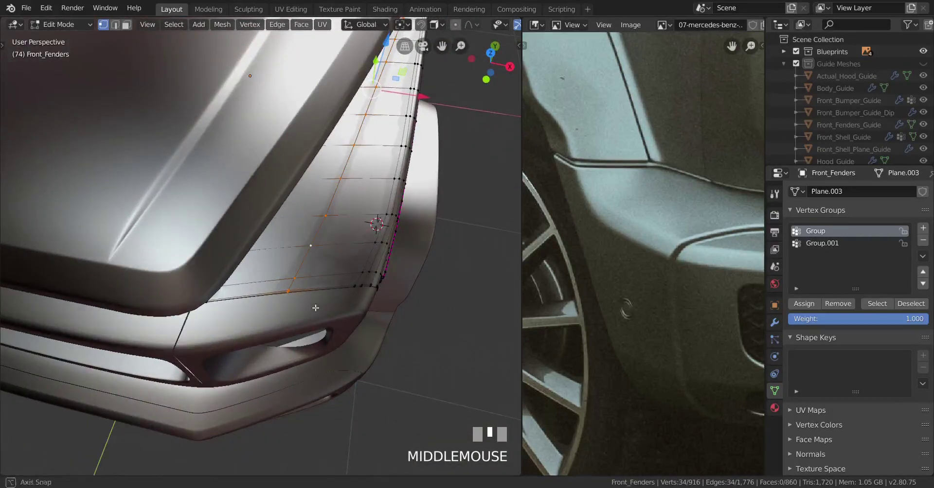
Dissolve the selected lengthwise edge loop on the front fender's top surface and replace it with two evenly spaced lengthwise loop cuts.
{"action": "scroll", "coordinate": [316, 308], "scroll_direction": "down", "scroll_amount": 3}
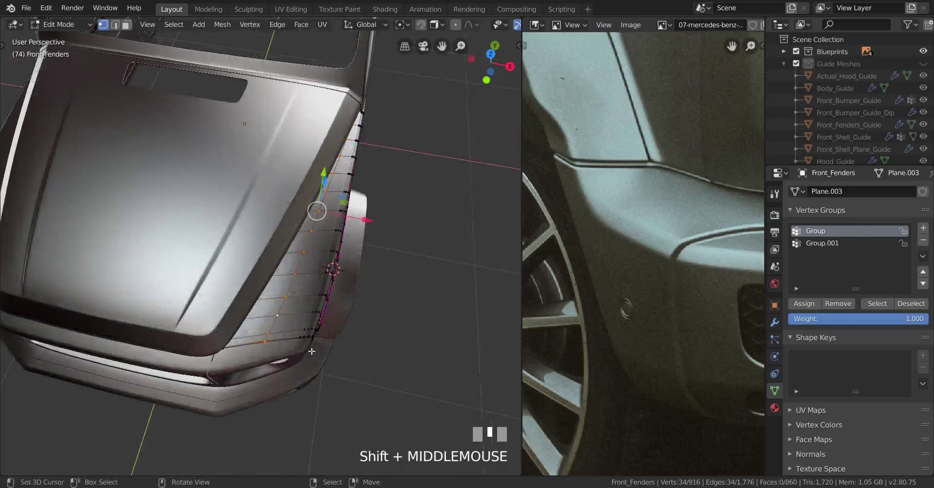
{"action": "key", "text": "x"}
{"action": "left_click", "coordinate": [340, 325]}
{"action": "scroll", "coordinate": [312, 340], "scroll_direction": "up", "scroll_amount": 2}
{"action": "key", "text": "ctrl+r"}
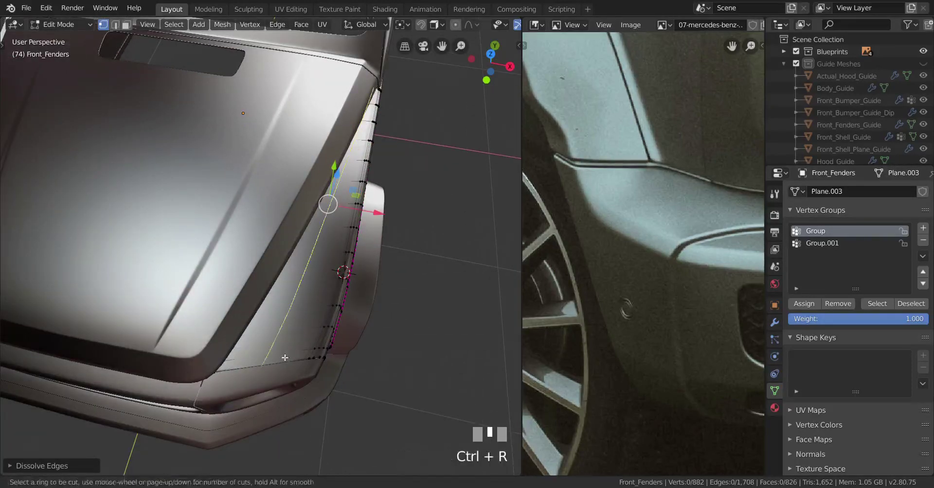
{"action": "left_click", "coordinate": [285, 358]}
In top wireframe view, select the front end vertices of one new lengthwise loop and move them along Y onto the fender's front seam line.
{"action": "middle_click_drag", "start_coordinate": [285, 357], "coordinate": [327, 362]}
{"action": "scroll", "coordinate": [263, 327], "scroll_direction": "up", "scroll_amount": 2}
{"action": "key", "text": "KP_7"}
{"action": "scroll", "coordinate": [321, 367], "scroll_direction": "up", "scroll_amount": 2}
{"action": "scroll", "coordinate": [327, 362], "scroll_direction": "up", "scroll_amount": 3}
{"action": "right_click", "coordinate": [321, 345]}
{"action": "left_click_drag", "start_coordinate": [288, 324], "coordinate": [373, 354]}
{"action": "mouse_move", "coordinate": [329, 308]}
{"action": "left_mouse_down"}
{"action": "mouse_move", "coordinate": [323, 246]}
{"action": "mouse_move", "coordinate": [335, 235]}
{"action": "mouse_move", "coordinate": [334, 273]}
{"action": "left_mouse_up"}
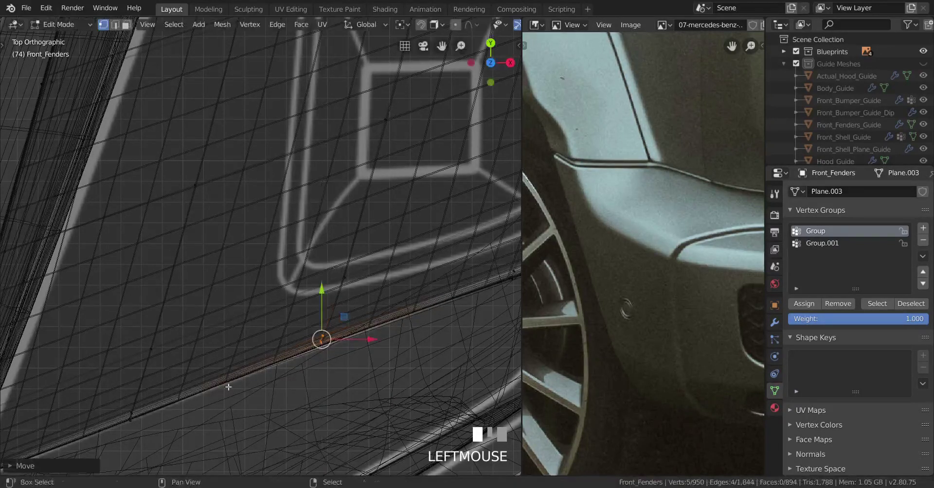
Select the front end vertices of the other new lengthwise loop and move them along Y to straighten the seam.
{"action": "scroll", "coordinate": [277, 371], "scroll_direction": "down", "scroll_amount": 2}
{"action": "key", "text": "z"}
{"action": "middle_click_drag", "start_coordinate": [346, 377], "coordinate": [399, 355], "text": "shift"}
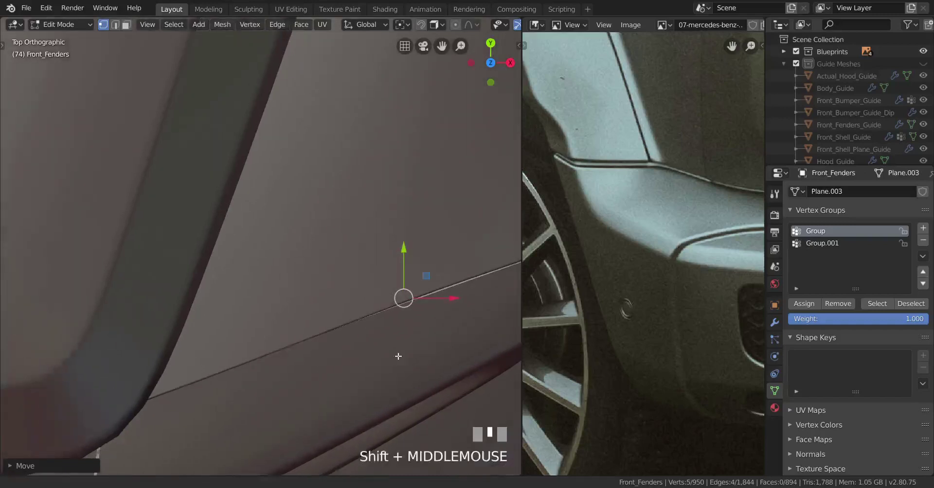
{"action": "key", "text": "shift+z"}
{"action": "scroll", "coordinate": [281, 359], "scroll_direction": "up", "scroll_amount": 2}
{"action": "right_click", "coordinate": [256, 366]}
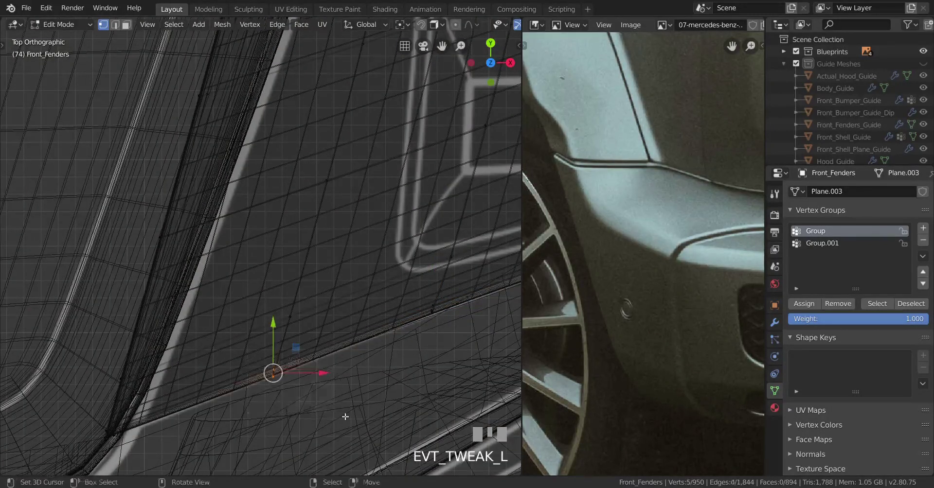
{"action": "left_click_drag", "start_coordinate": [272, 344], "coordinate": [275, 297]}
Inspect the gap and shading along the fender's front seam from several angles, both in and out of Edit Mode.
{"action": "key", "text": "Tab"}
{"action": "key", "text": "shift+z"}
{"action": "mouse_move", "coordinate": [440, 349]}
{"action": "middle_mouse_down"}
{"action": "mouse_move", "coordinate": [340, 363]}
{"action": "mouse_move", "coordinate": [267, 300]}
{"action": "mouse_move", "coordinate": [262, 330]}
{"action": "middle_mouse_up"}
{"action": "key", "text": "a"}
{"action": "middle_click_drag", "start_coordinate": [278, 361], "coordinate": [348, 402]}
{"action": "key", "text": "a"}
{"action": "key", "text": "Tab"}
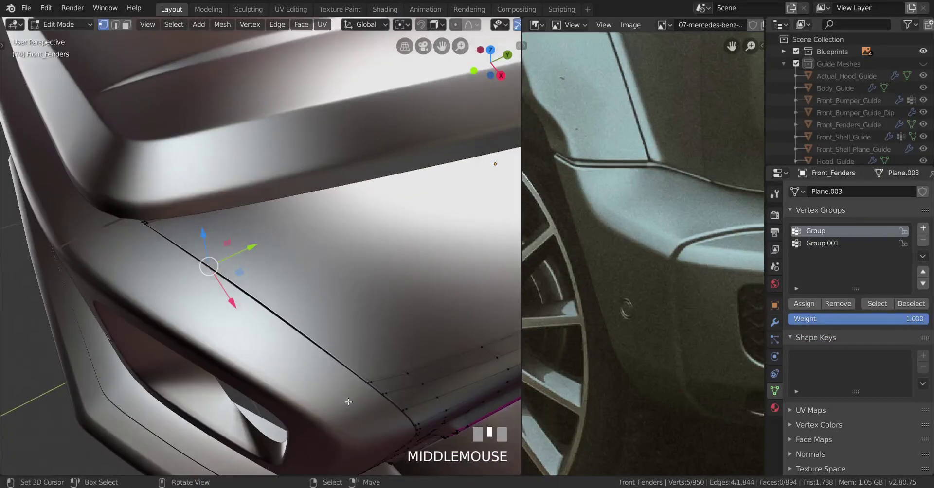
{"action": "key", "text": "KP_7"}
{"action": "scroll", "coordinate": [229, 355], "scroll_direction": "up", "scroll_amount": 3}
{"action": "middle_click_drag", "start_coordinate": [229, 355], "coordinate": [260, 299], "text": "shift"}
{"action": "scroll", "coordinate": [267, 353], "scroll_direction": "down", "scroll_amount": 1}
{"action": "key", "text": "Tab"}
{"action": "scroll", "coordinate": [286, 270], "scroll_direction": "up", "scroll_amount": 3}
{"action": "key", "text": "Tab"}
{"action": "key", "text": "Tab"}
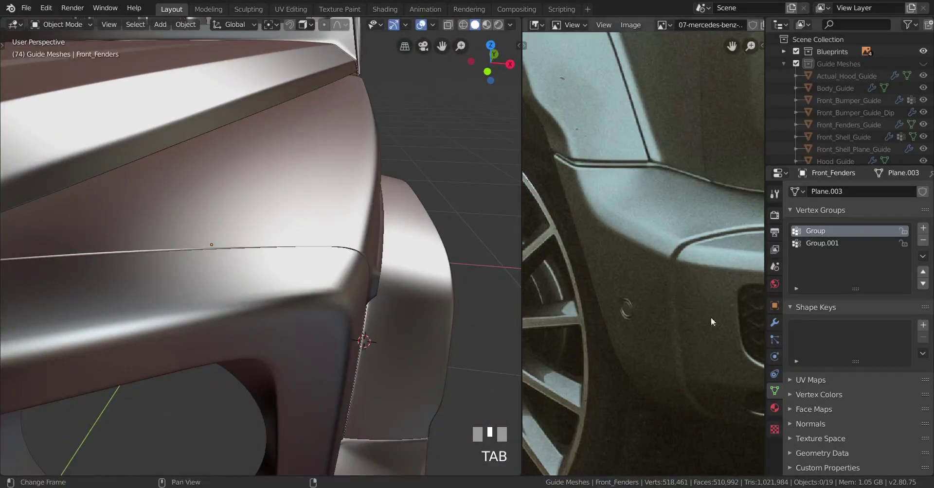
Duplicate the fender's Shrinkwrap modifier with the 0.0035 m offset and apply one of the copies.
{"action": "left_click", "coordinate": [774, 322]}
{"action": "left_click", "coordinate": [795, 253]}
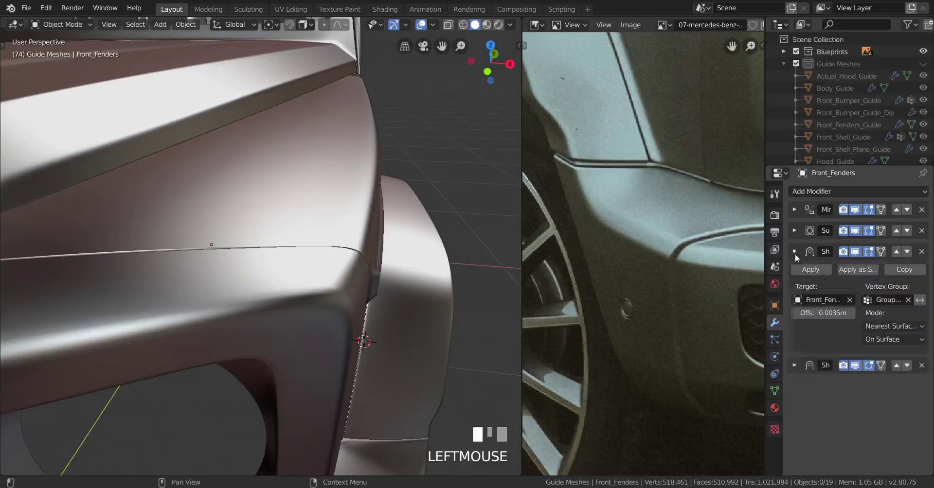
{"action": "left_click", "coordinate": [904, 270]}
{"action": "left_click", "coordinate": [811, 271]}
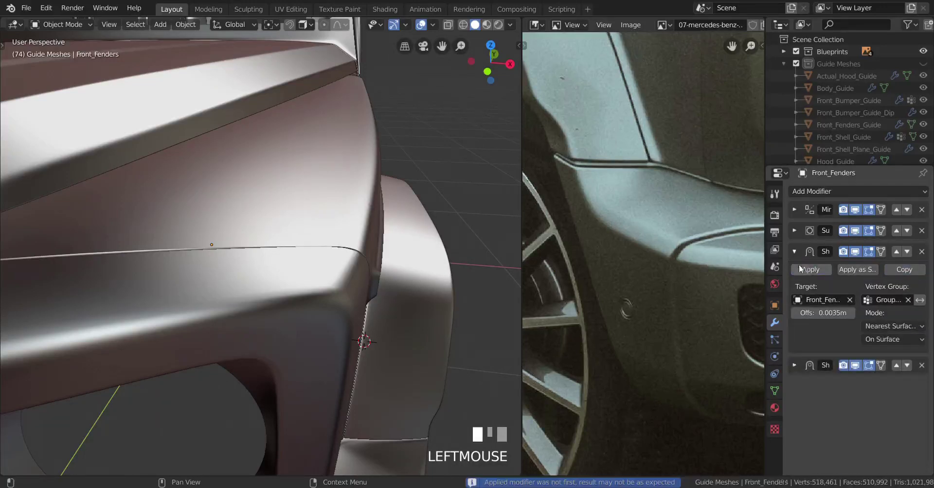
{"action": "left_click", "coordinate": [796, 253]}
Duplicate the fender's Shrinkwrap modifier with the 0 m offset and apply one of the copies.
{"action": "left_click", "coordinate": [826, 279]}
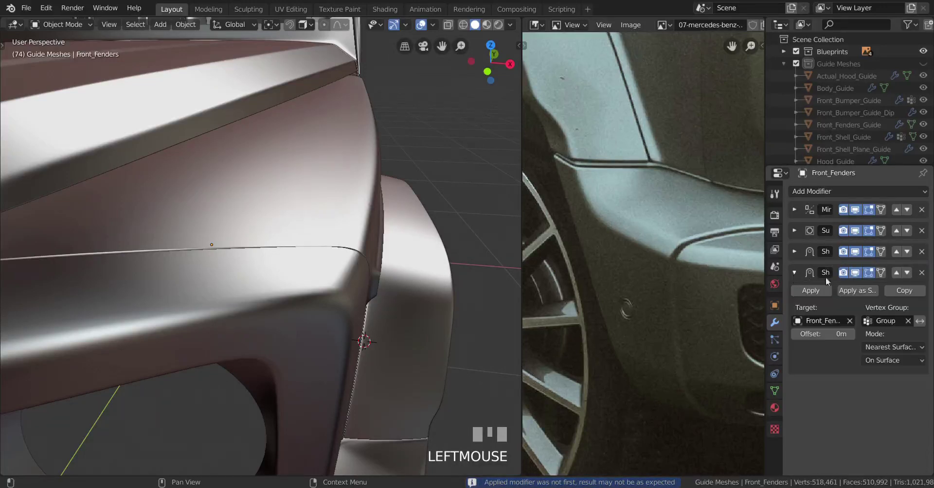
{"action": "left_click", "coordinate": [906, 290]}
{"action": "left_click", "coordinate": [800, 291]}
{"action": "left_click", "coordinate": [796, 276]}
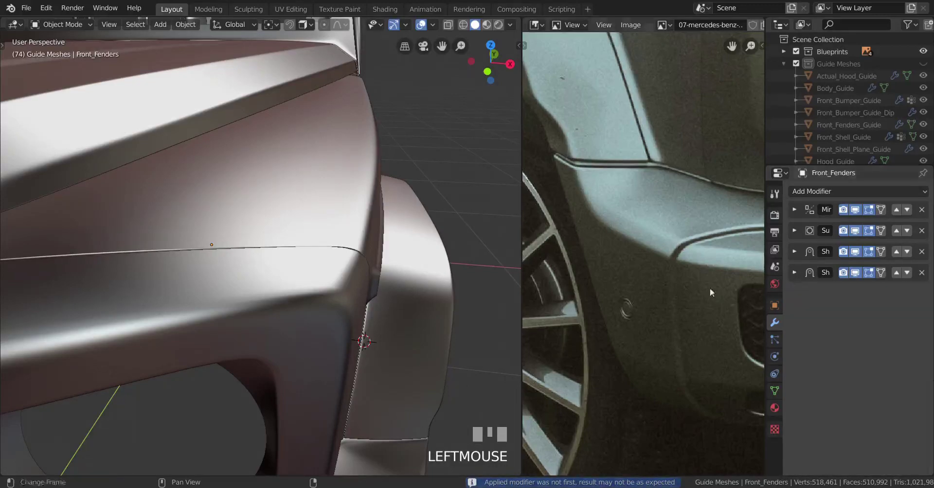
Examine the fender's top surface topology and shading in Edit Mode, comparing solid and wireframe top views with the rounded rectangular outline.
{"action": "key", "text": "Tab"}
{"action": "middle_click_drag", "start_coordinate": [336, 282], "coordinate": [224, 224]}
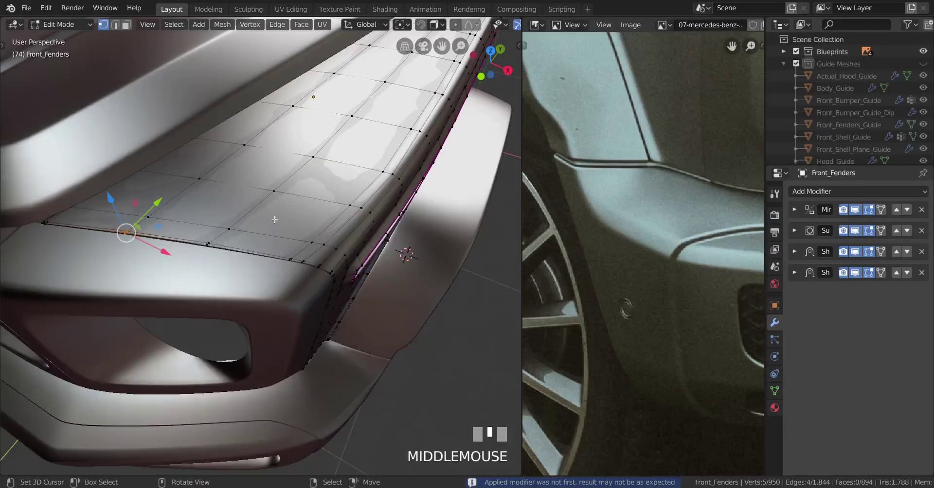
{"action": "middle_click_drag", "start_coordinate": [294, 215], "coordinate": [279, 272], "text": "shift"}
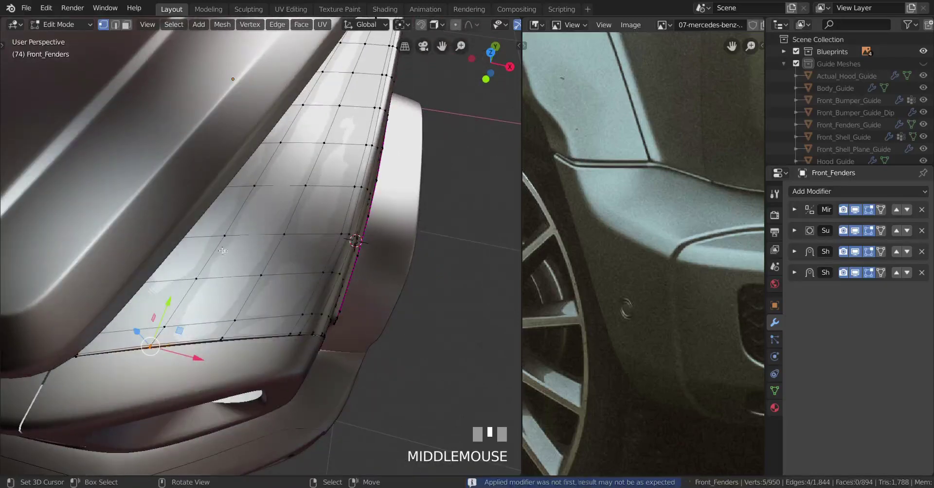
{"action": "key", "text": "KP_7"}
{"action": "key", "text": "z"}
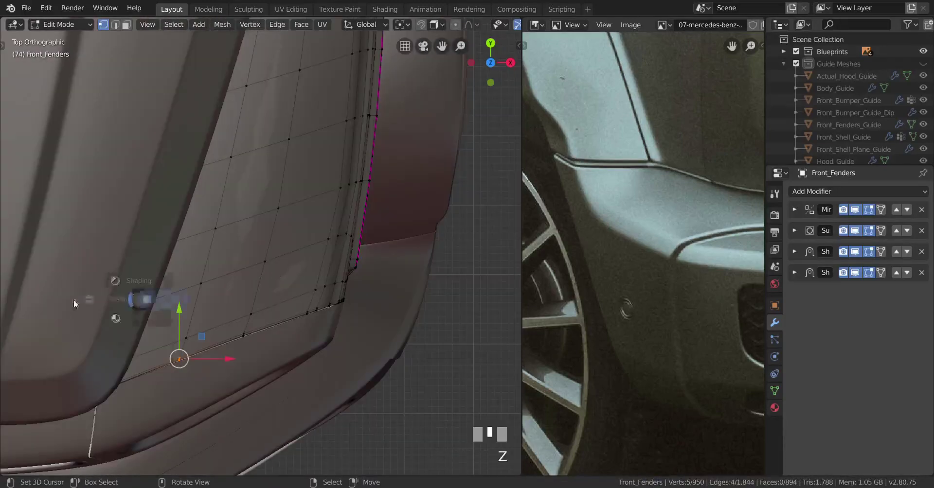
{"action": "left_click", "coordinate": [116, 302]}
{"action": "middle_click_drag", "start_coordinate": [250, 279], "coordinate": [250, 293], "text": "shift"}
{"action": "scroll", "coordinate": [250, 292], "scroll_direction": "up", "scroll_amount": 1}
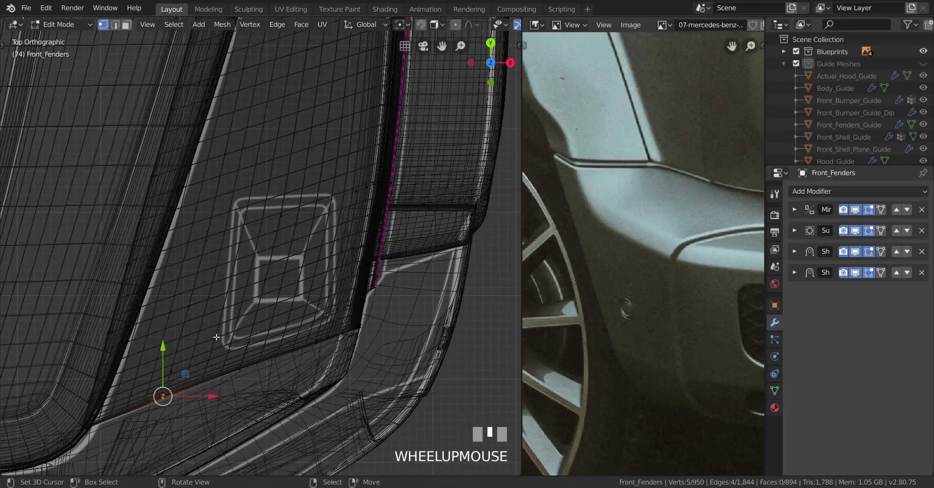
{"action": "key", "text": "z"}
{"action": "scroll", "coordinate": [350, 333], "scroll_direction": "up", "scroll_amount": 1}
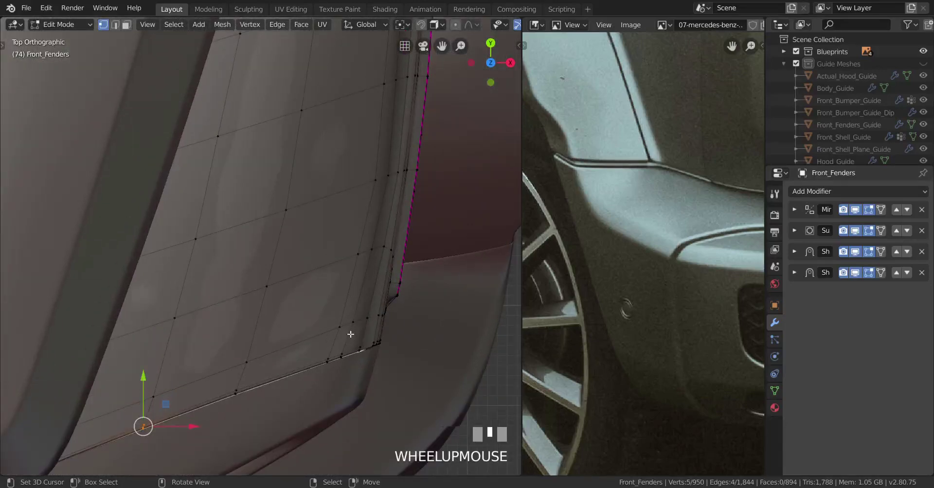
{"action": "middle_click_drag", "start_coordinate": [350, 333], "coordinate": [268, 337]}
{"action": "scroll", "coordinate": [251, 295], "scroll_direction": "down", "scroll_amount": 1}
{"action": "scroll", "coordinate": [251, 295], "scroll_direction": "up", "scroll_amount": 1}
{"action": "middle_click_drag", "start_coordinate": [257, 370], "coordinate": [267, 374]}
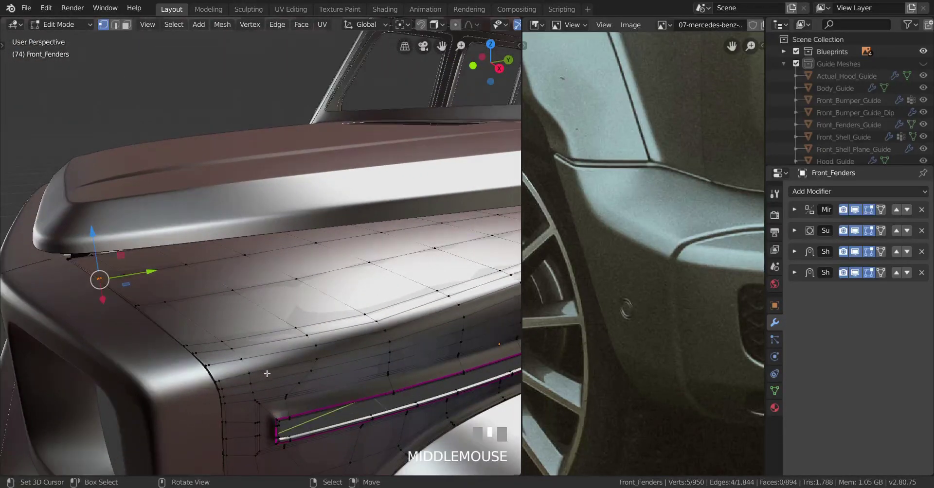
Compare the rounded rectangular outline in top wireframe view with the fender-mounted turn signal in the reference photo.
{"action": "key", "text": "KP_7"}
{"action": "left_click", "coordinate": [71, 365]}
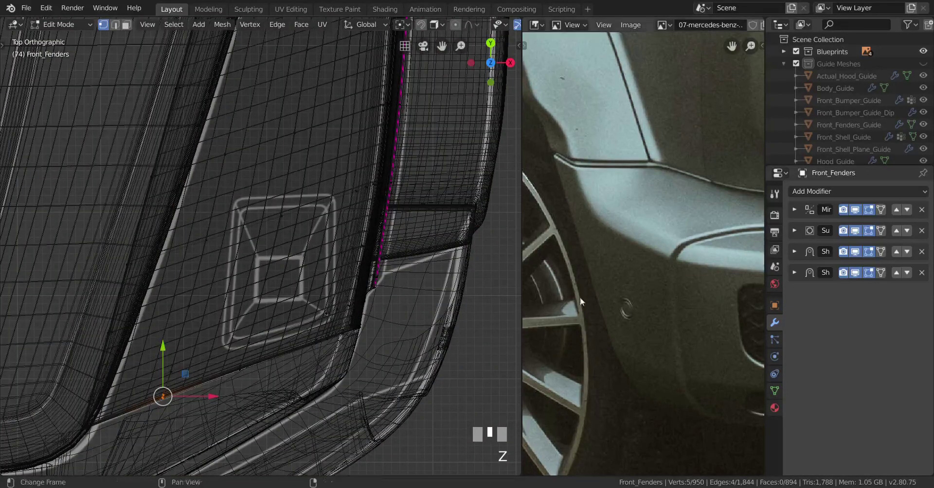
{"action": "scroll", "coordinate": [580, 298], "scroll_direction": "down", "scroll_amount": 3}
{"action": "scroll", "coordinate": [621, 373], "scroll_direction": "up", "scroll_amount": 3}
{"action": "middle_click_drag", "start_coordinate": [621, 373], "coordinate": [654, 336]}
{"action": "middle_click_drag", "start_coordinate": [387, 390], "coordinate": [384, 390], "text": "shift"}
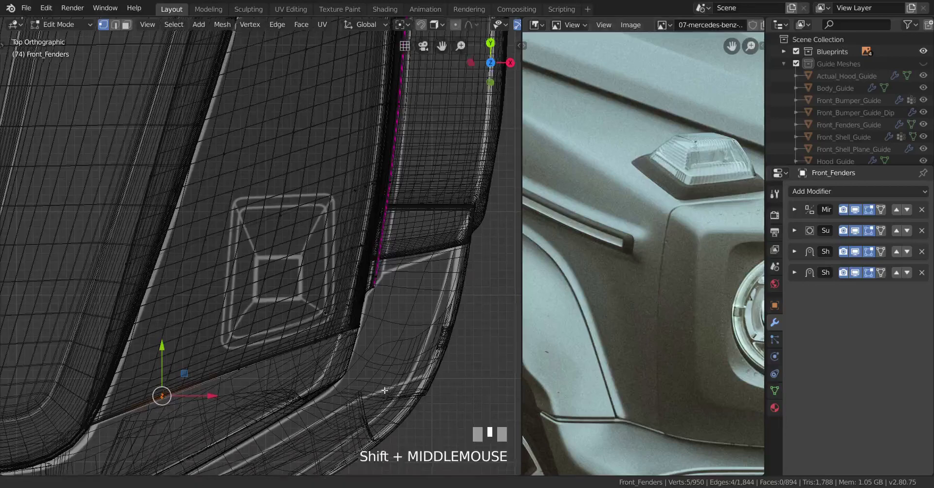
Select the crosswise edge loop near the fender's front seam, exclude its lowest vertices and edge-slide it closer to the seam.
{"action": "scroll", "coordinate": [384, 390], "scroll_direction": "up", "scroll_amount": 2}
{"action": "right_click", "coordinate": [275, 350], "text": "alt"}
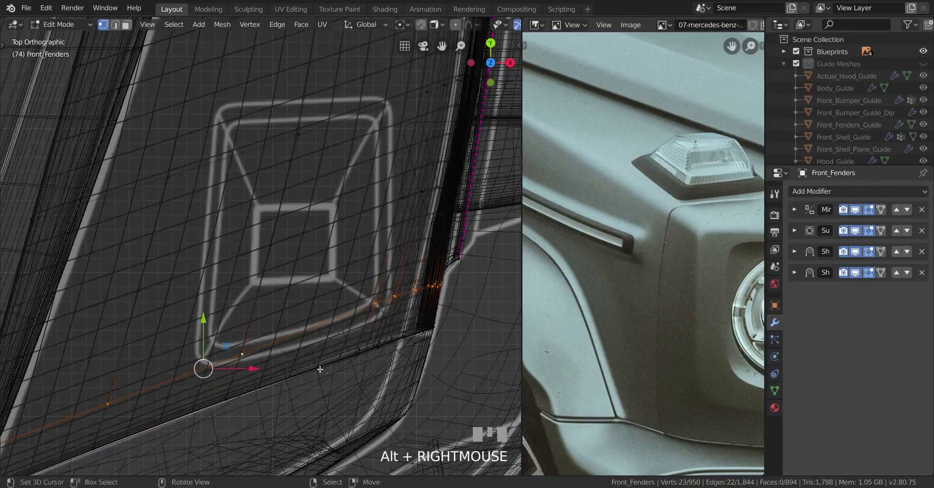
{"action": "middle_click_drag", "start_coordinate": [320, 370], "coordinate": [279, 396]}
{"action": "scroll", "coordinate": [209, 292], "scroll_direction": "down", "scroll_amount": 2}
{"action": "left_click_drag", "start_coordinate": [223, 371], "coordinate": [280, 414], "text": "ctrl"}
{"action": "middle_click_drag", "start_coordinate": [281, 413], "coordinate": [397, 392]}
{"action": "key", "text": "shift+z"}
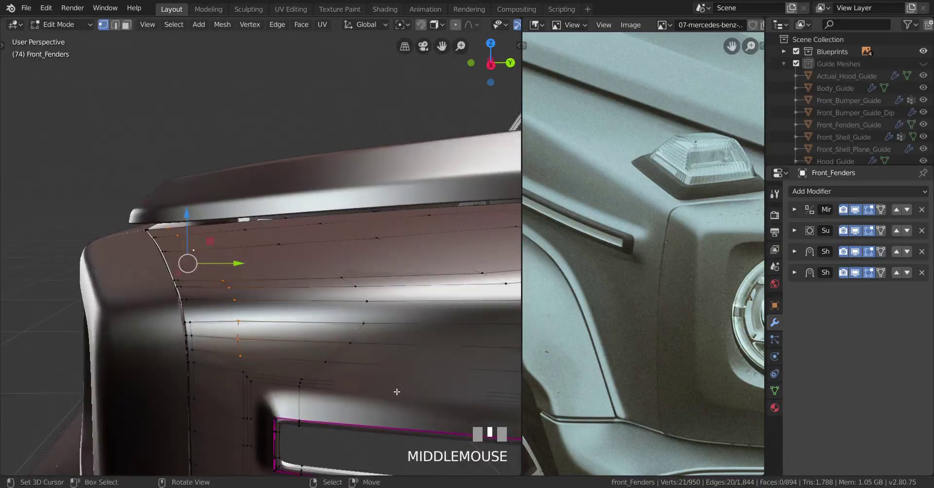
{"action": "key", "text": "g"}
{"action": "key", "text": "g"}
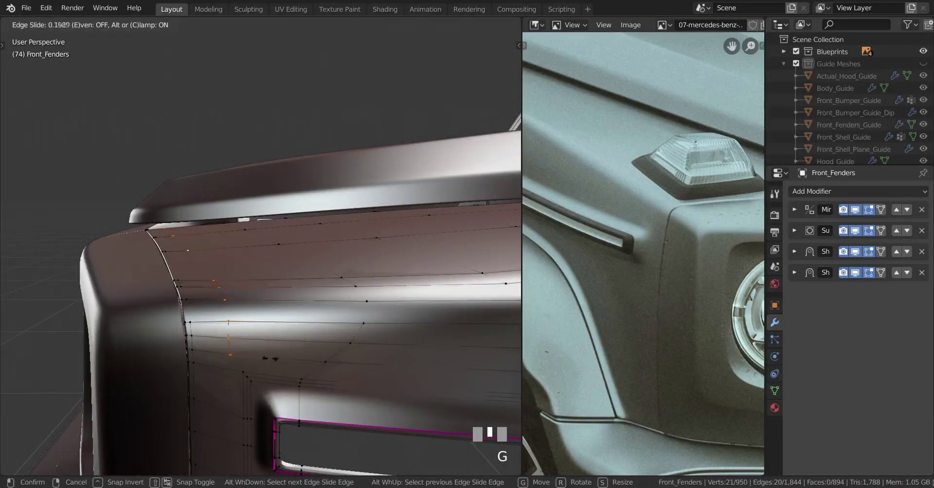
{"action": "left_click", "coordinate": [179, 345]}
{"action": "left_click", "coordinate": [211, 358], "text": "shift"}
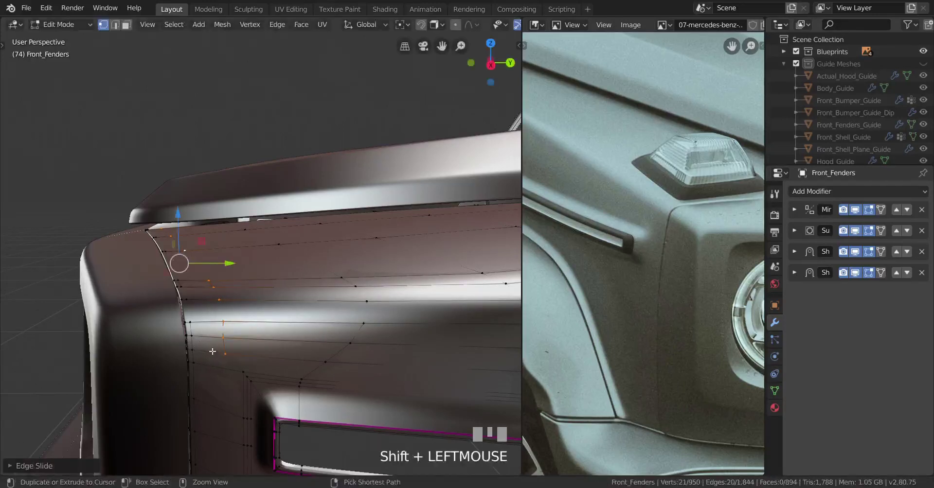
Deselect the next lowest vertices of the crosswise loop and edge-slide the remaining part further toward the front seam.
{"action": "key", "text": "shift+z"}
{"action": "left_click_drag", "start_coordinate": [211, 358], "coordinate": [283, 390], "text": "ctrl"}
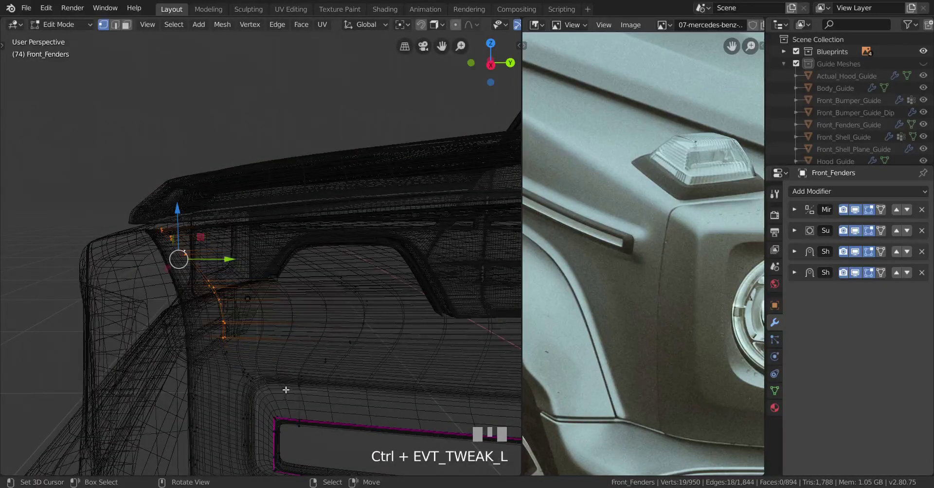
{"action": "key", "text": "shift+z"}
{"action": "key", "text": "g"}
{"action": "key", "text": "g"}
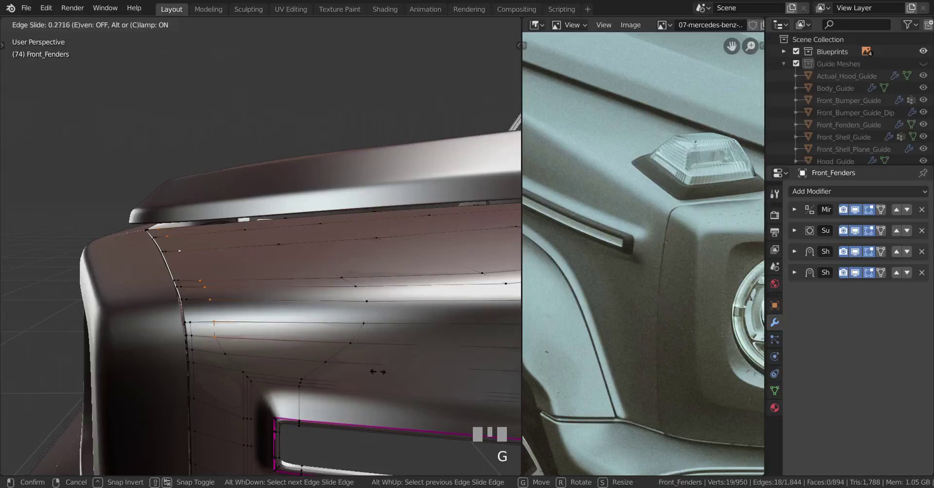
{"action": "left_click", "coordinate": [375, 368]}
Check in top view how the slid crosswise loop sits relative to the front edge of the rounded rectangular outline.
{"action": "key", "text": "KP_7"}
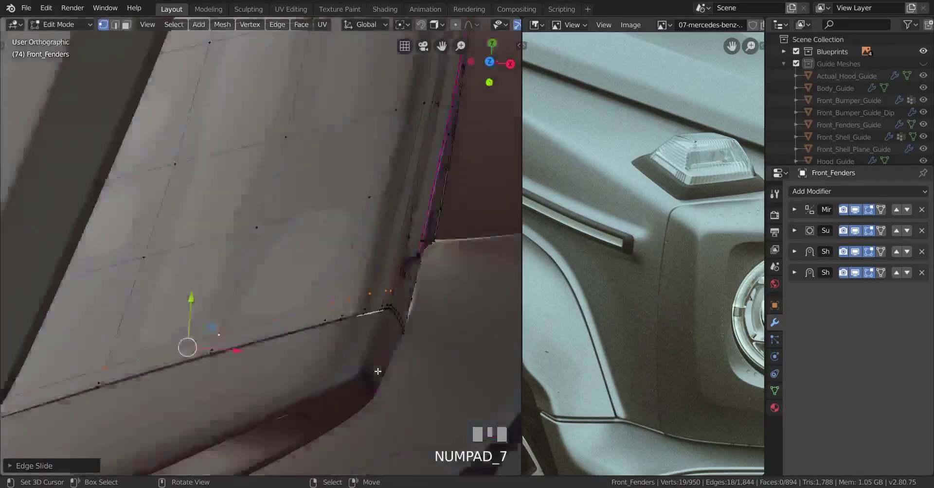
{"action": "key", "text": "z"}
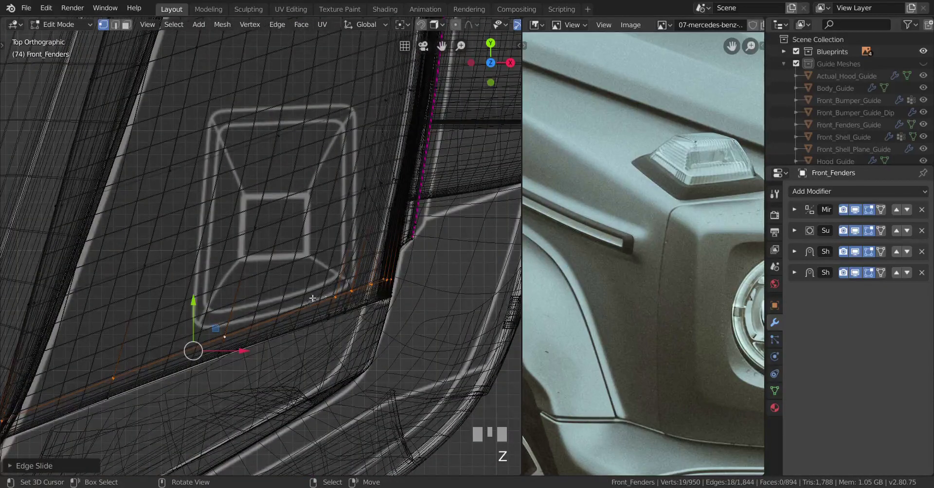
{"action": "scroll", "coordinate": [313, 299], "scroll_direction": "down", "scroll_amount": 2}
{"action": "middle_click_drag", "start_coordinate": [349, 298], "coordinate": [351, 324], "text": "shift"}
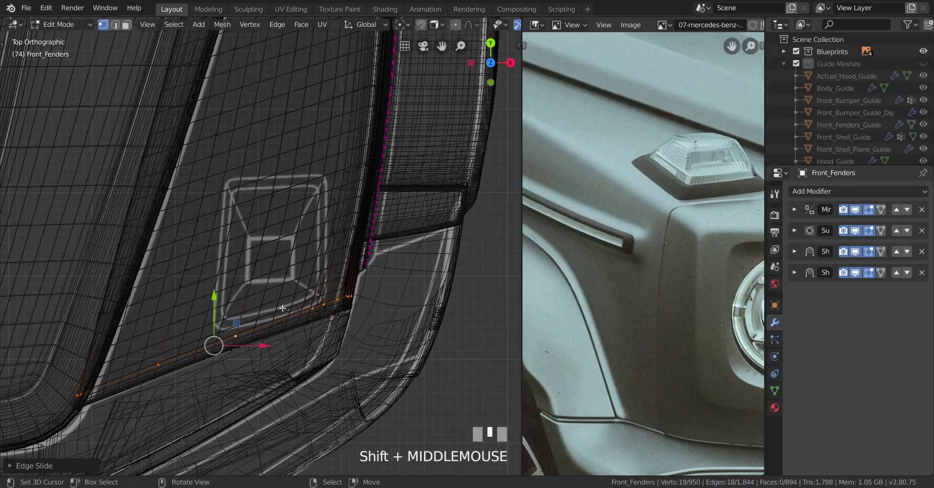
{"action": "scroll", "coordinate": [282, 308], "scroll_direction": "down", "scroll_amount": 1}
{"action": "scroll", "coordinate": [274, 304], "scroll_direction": "up", "scroll_amount": 1}
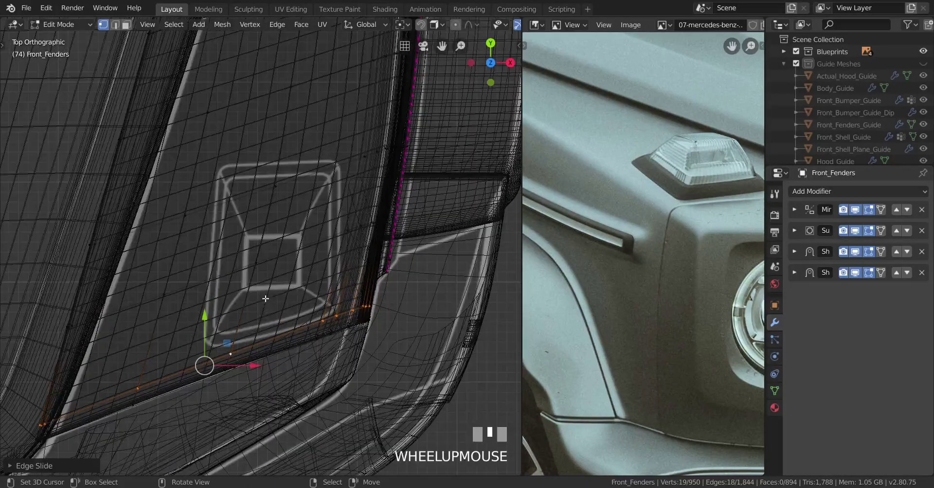
{"action": "scroll", "coordinate": [265, 296], "scroll_direction": "up", "scroll_amount": 1}
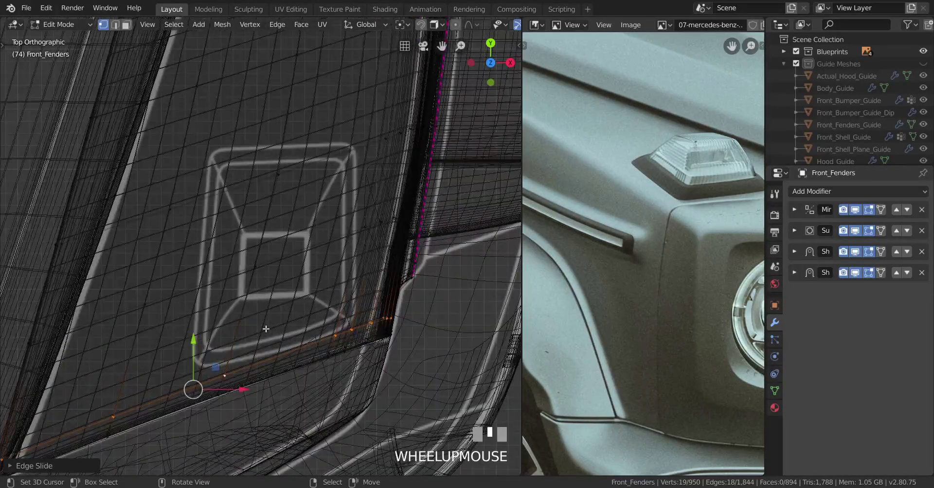
{"action": "scroll", "coordinate": [266, 329], "scroll_direction": "down", "scroll_amount": 1}
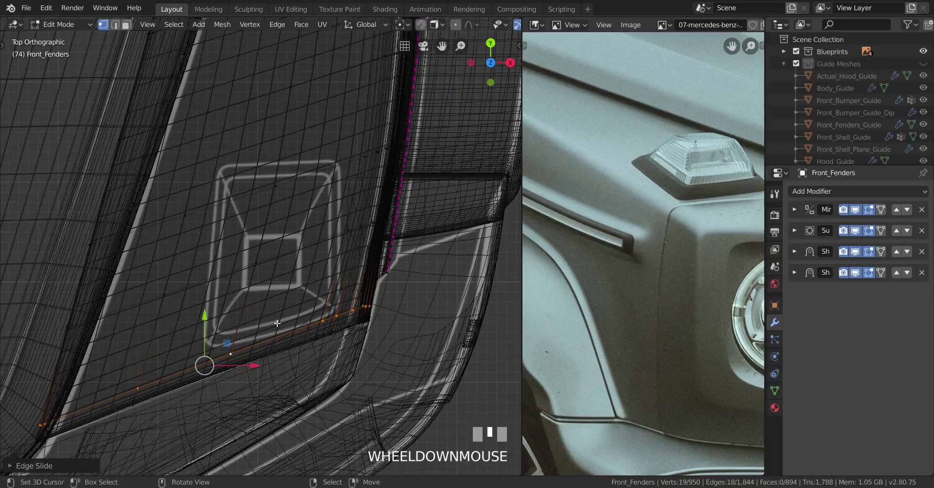
{"action": "scroll", "coordinate": [277, 323], "scroll_direction": "down", "scroll_amount": 2}
{"action": "scroll", "coordinate": [349, 308], "scroll_direction": "up", "scroll_amount": 1}
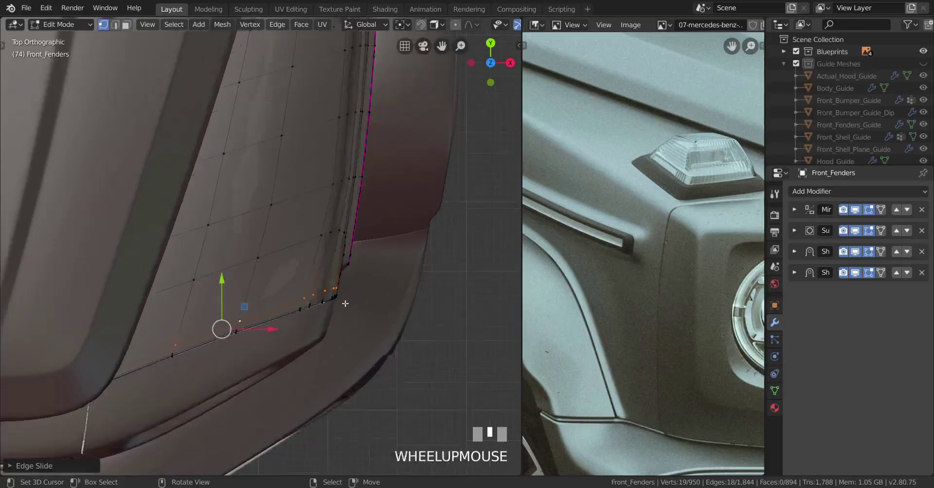
Select the four fender vertices inside the rounded rectangular outline, delete them and inspect the opening in solid shading.
{"action": "middle_click_drag", "start_coordinate": [275, 202], "coordinate": [275, 224], "text": "shift"}
{"action": "right_click", "coordinate": [275, 223]}
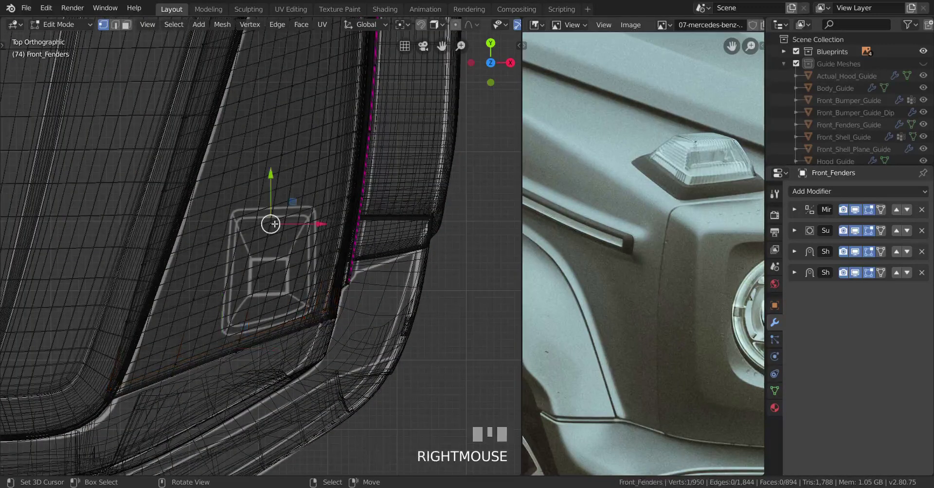
{"action": "left_click_drag", "start_coordinate": [240, 205], "coordinate": [295, 308]}
{"action": "key", "text": "x"}
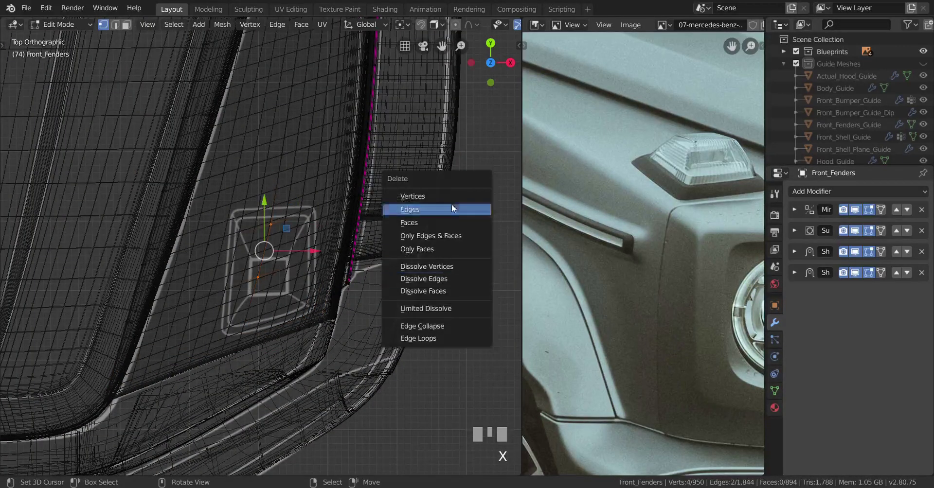
{"action": "left_click", "coordinate": [453, 196]}
{"action": "key", "text": "z"}
{"action": "left_click", "coordinate": [486, 277]}
{"action": "mouse_move", "coordinate": [487, 278]}
{"action": "middle_mouse_down"}
{"action": "mouse_move", "coordinate": [363, 268]}
{"action": "mouse_move", "coordinate": [324, 214]}
{"action": "mouse_move", "coordinate": [338, 229]}
{"action": "mouse_move", "coordinate": [344, 282]}
{"action": "middle_mouse_up"}
{"action": "scroll", "coordinate": [331, 205], "scroll_direction": "up", "scroll_amount": 2}
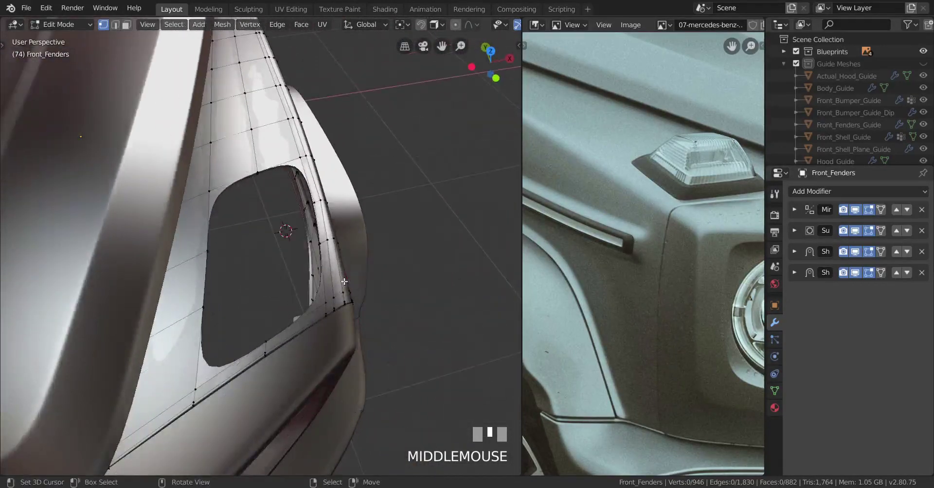
Compare the fender opening with the rounded rectangular blueprint outline in top view, and undo the deletion of the four vertices.
{"action": "key", "text": "KP_7"}
{"action": "key", "text": "z"}
{"action": "left_click", "coordinate": [155, 299]}
{"action": "scroll", "coordinate": [302, 343], "scroll_direction": "up", "scroll_amount": 2}
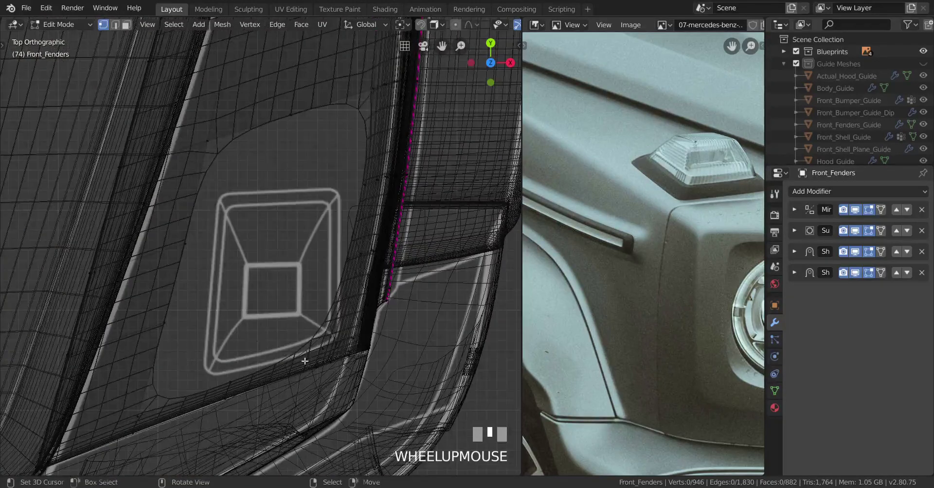
{"action": "middle_click_drag", "start_coordinate": [301, 343], "coordinate": [241, 326], "text": "shift"}
{"action": "scroll", "coordinate": [301, 368], "scroll_direction": "up", "scroll_amount": 3}
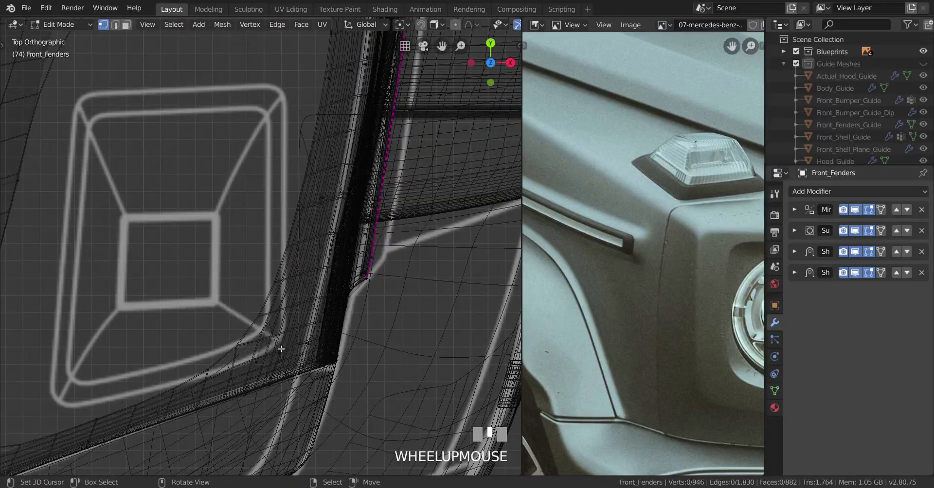
{"action": "key", "text": "z"}
{"action": "left_click", "coordinate": [433, 350]}
{"action": "scroll", "coordinate": [306, 358], "scroll_direction": "up", "scroll_amount": 5}
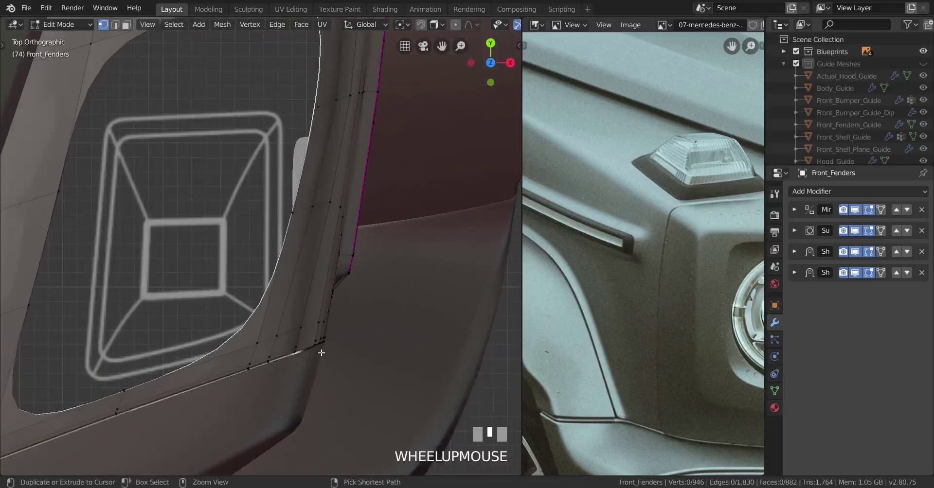
{"action": "key", "text": "ctrl+z"}
Select the fender vertices by the front outer corner of the rounded rectangular outline and edge-slide them outward.
{"action": "middle_click_drag", "start_coordinate": [307, 347], "coordinate": [256, 328], "text": "shift"}
{"action": "key", "text": "z"}
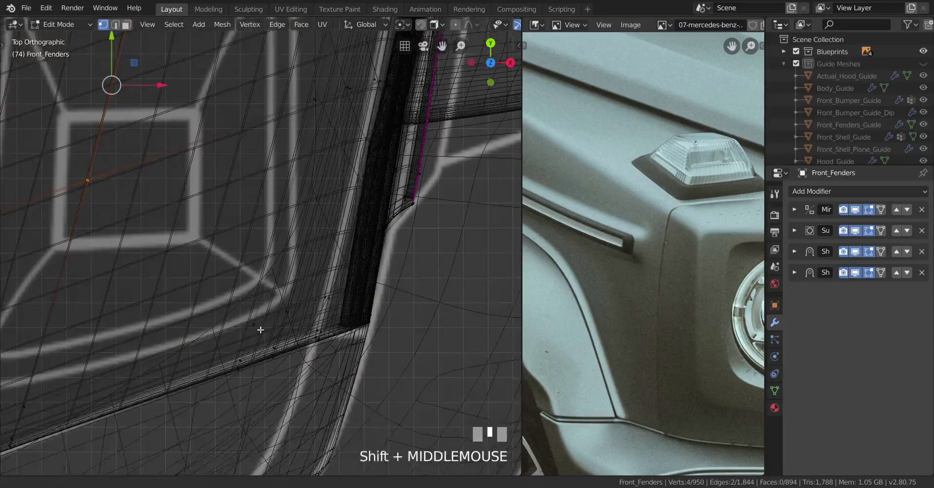
{"action": "right_click", "coordinate": [269, 307]}
{"action": "left_click_drag", "start_coordinate": [270, 304], "coordinate": [313, 404]}
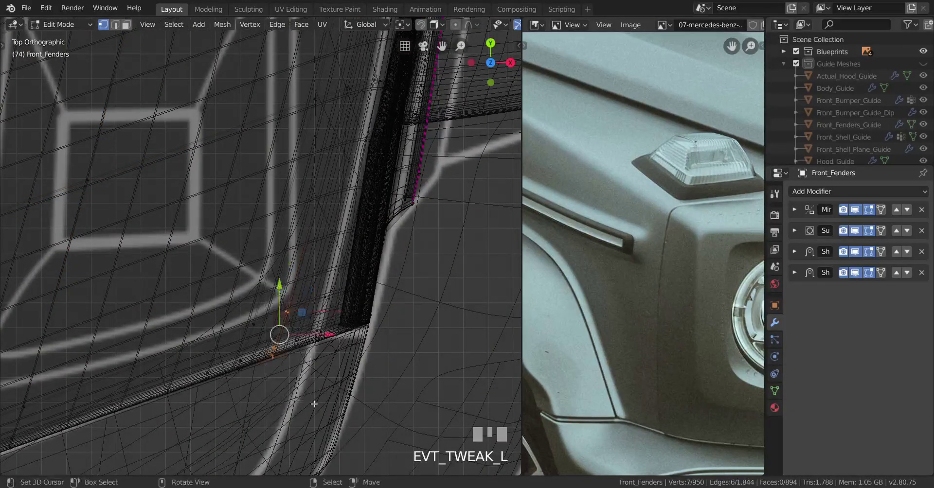
{"action": "key", "text": "g"}
{"action": "key", "text": "g"}
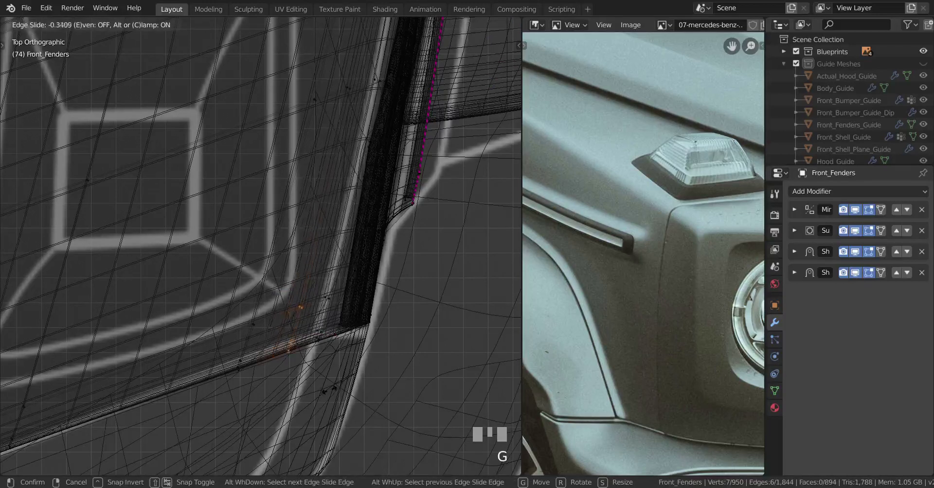
{"action": "left_click", "coordinate": [336, 387]}
Reselect the front corner vertices and fine-tune their edge slide against the outline's outer corner.
{"action": "left_click_drag", "start_coordinate": [307, 323], "coordinate": [244, 344]}
{"action": "key", "text": "g"}
{"action": "key", "text": "g"}
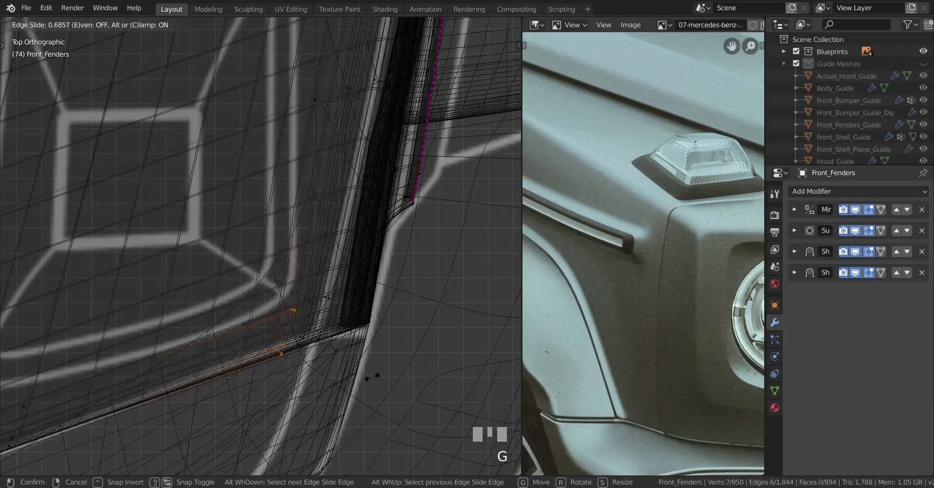
{"action": "left_click", "coordinate": [371, 378]}
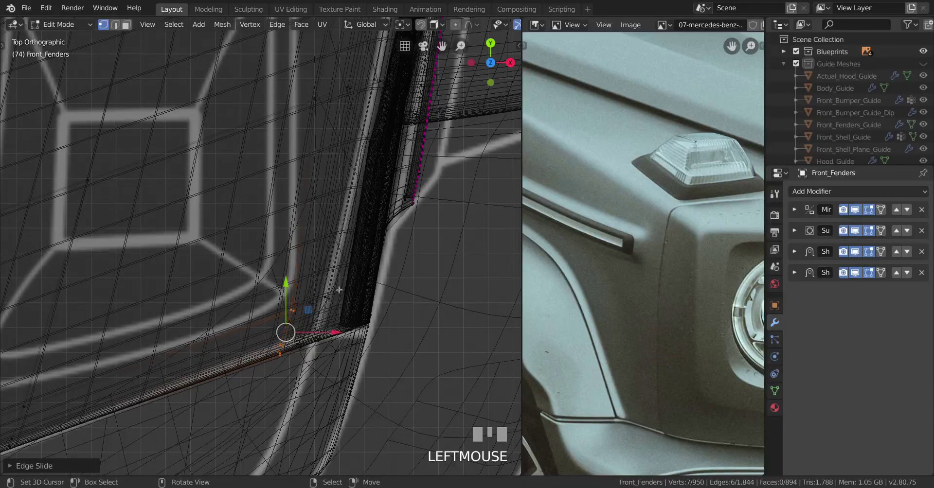
{"action": "key", "text": "g"}
{"action": "key", "text": "g"}
{"action": "left_click", "coordinate": [371, 344]}
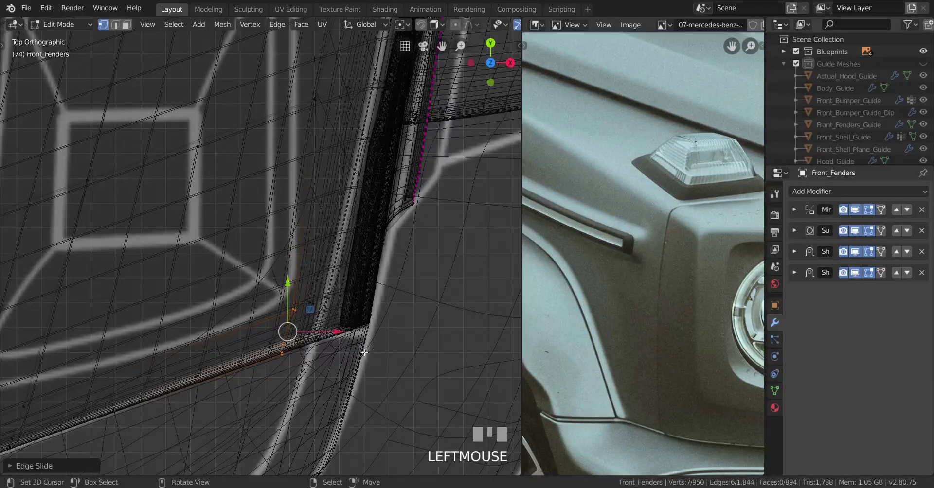
Move the selected front corner vertices slightly along the vertical axis and check them against the top view.
{"action": "scroll", "coordinate": [372, 344], "scroll_direction": "down", "scroll_amount": 3}
{"action": "middle_click_drag", "start_coordinate": [371, 344], "coordinate": [331, 262]}
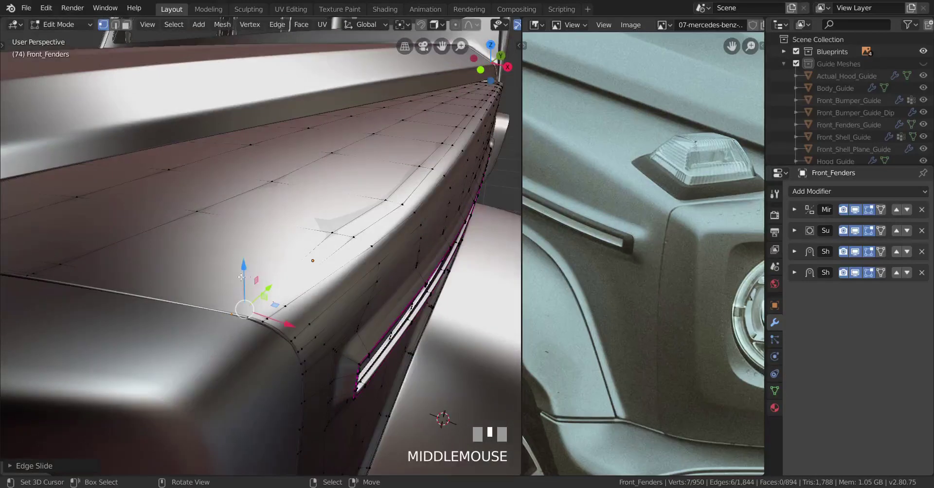
{"action": "left_click_drag", "start_coordinate": [244, 267], "coordinate": [247, 258]}
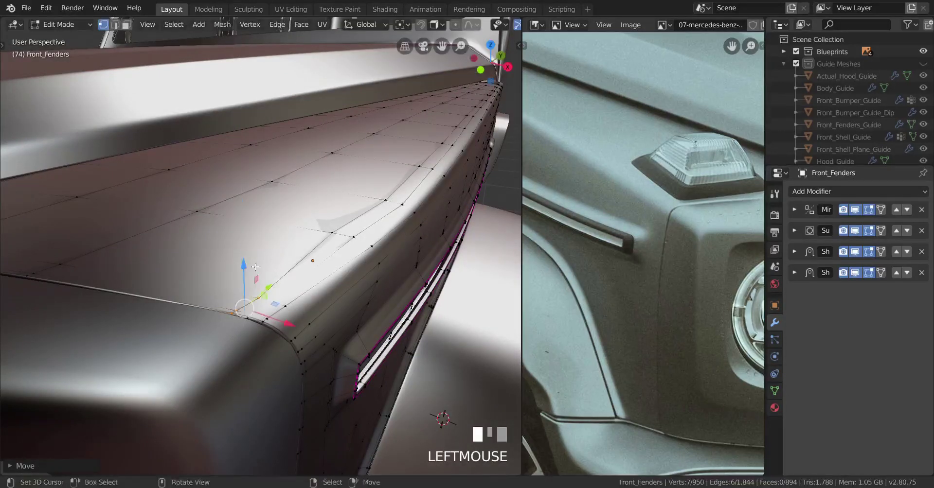
{"action": "mouse_move", "coordinate": [247, 258]}
{"action": "middle_mouse_down"}
{"action": "mouse_move", "coordinate": [277, 321]}
{"action": "mouse_move", "coordinate": [284, 311]}
{"action": "middle_mouse_up"}
{"action": "key", "text": "KP_7"}
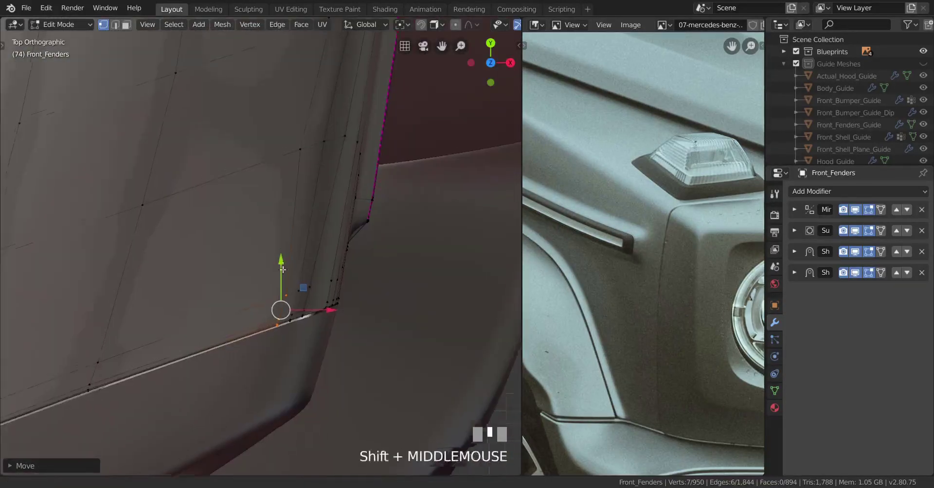
Select the two fender vertices beside the outline's outer edge, vertex-slide them slightly and inspect the deselected mesh in solid shading.
{"action": "key", "text": "z"}
{"action": "left_click", "coordinate": [136, 344]}
{"action": "middle_click_drag", "start_coordinate": [136, 344], "coordinate": [298, 243], "text": "shift"}
{"action": "left_click", "coordinate": [298, 243]}
{"action": "left_click_drag", "start_coordinate": [298, 242], "coordinate": [344, 309]}
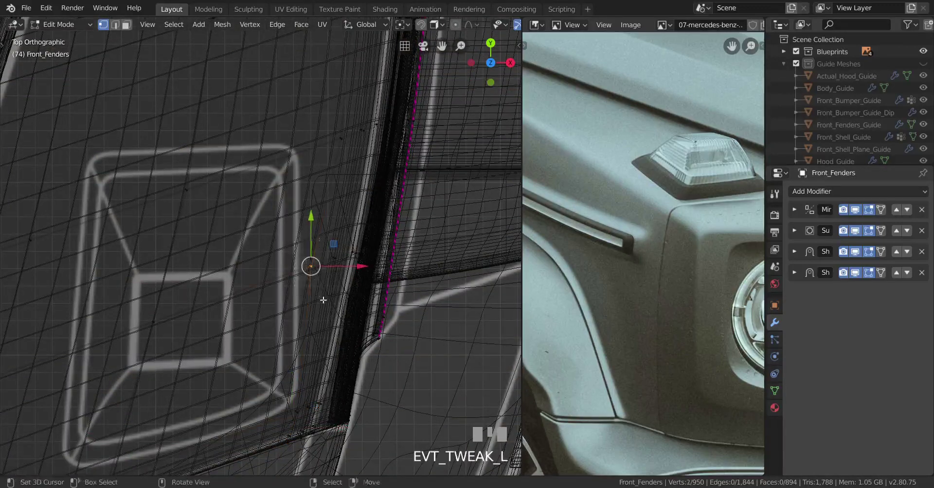
{"action": "key", "text": "g"}
{"action": "key", "text": "g"}
{"action": "left_click", "coordinate": [353, 306]}
{"action": "scroll", "coordinate": [353, 306], "scroll_direction": "down", "scroll_amount": 3}
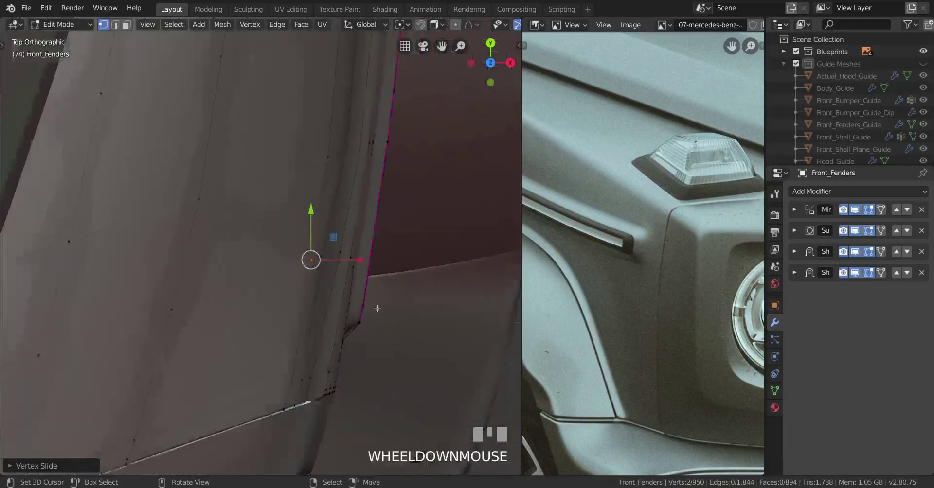
{"action": "key", "text": "a"}
{"action": "key", "text": "a"}
{"action": "middle_click_drag", "start_coordinate": [319, 352], "coordinate": [380, 359]}
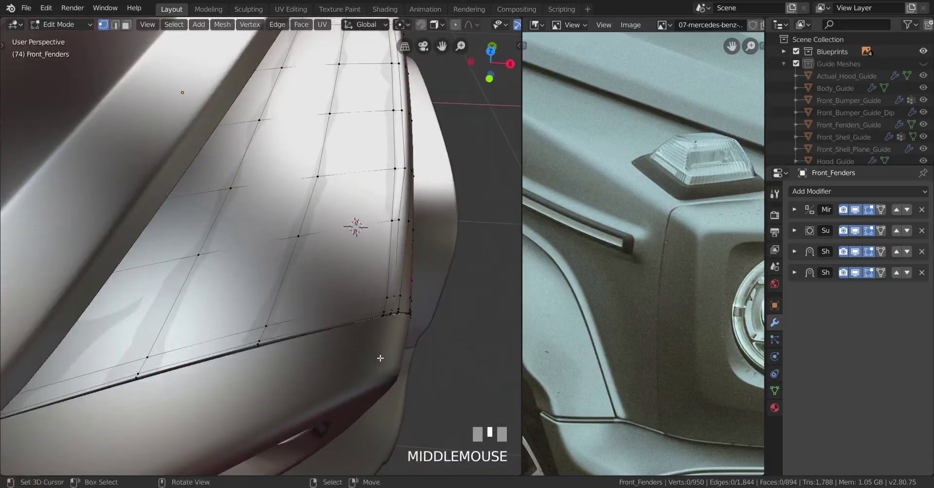
Examine the rounded rectangular outline in top wireframe view and compare it with the turn signal in the reference photo.
{"action": "key", "text": "KP_7"}
{"action": "key", "text": "z"}
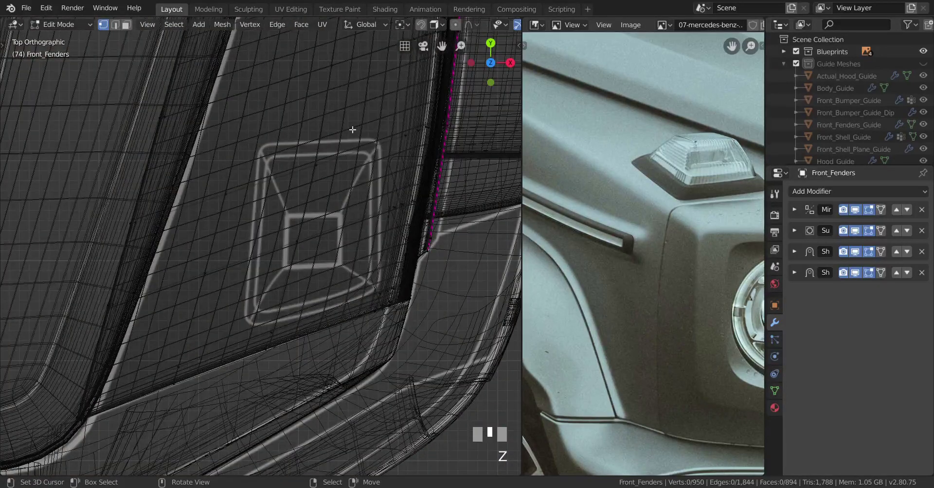
{"action": "scroll", "coordinate": [335, 207], "scroll_direction": "down", "scroll_amount": 2}
{"action": "middle_click_drag", "start_coordinate": [336, 206], "coordinate": [321, 242], "text": "shift"}
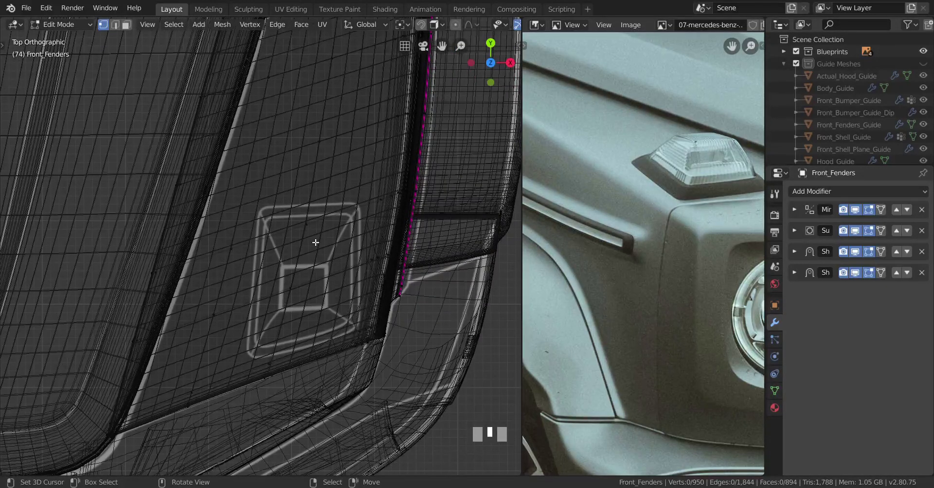
{"action": "scroll", "coordinate": [315, 242], "scroll_direction": "down", "scroll_amount": 2}
{"action": "middle_click_drag", "start_coordinate": [316, 242], "coordinate": [321, 265], "text": "shift"}
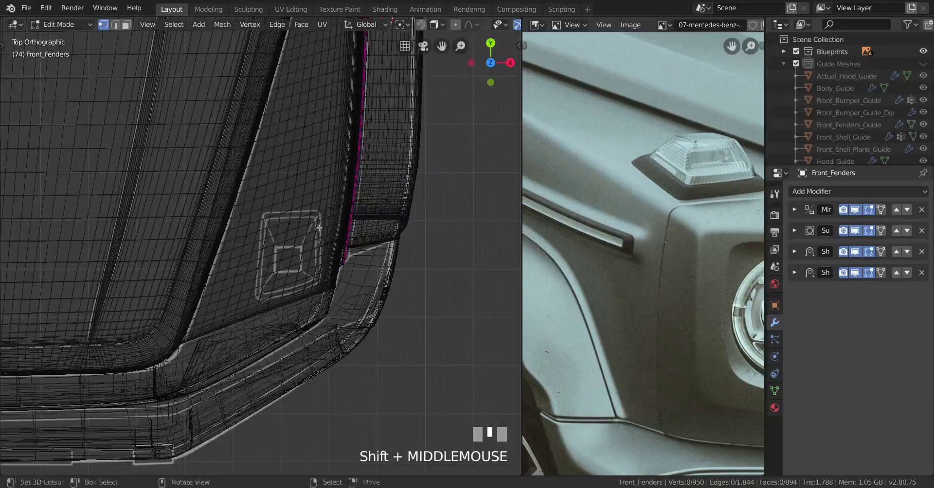
{"action": "scroll", "coordinate": [325, 266], "scroll_direction": "up", "scroll_amount": 3}
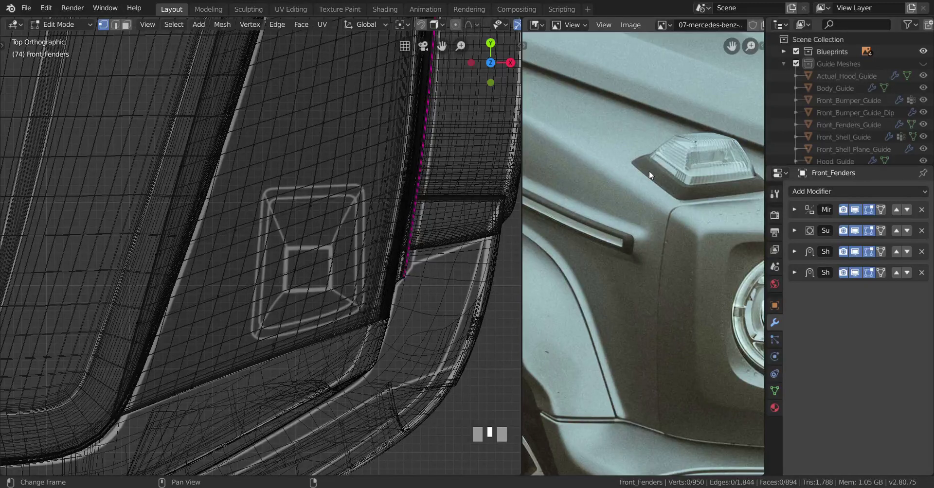
{"action": "middle_click_drag", "start_coordinate": [685, 184], "coordinate": [629, 234]}
{"action": "scroll", "coordinate": [600, 208], "scroll_direction": "up", "scroll_amount": 2}
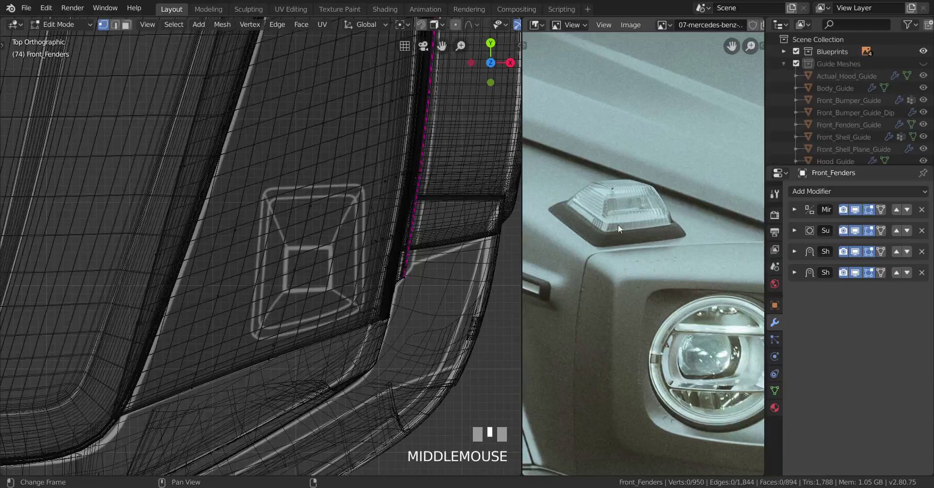
Undo the vertex slides around the turn signal outline and return the fenders to Object Mode.
{"action": "left_click", "coordinate": [394, 325]}
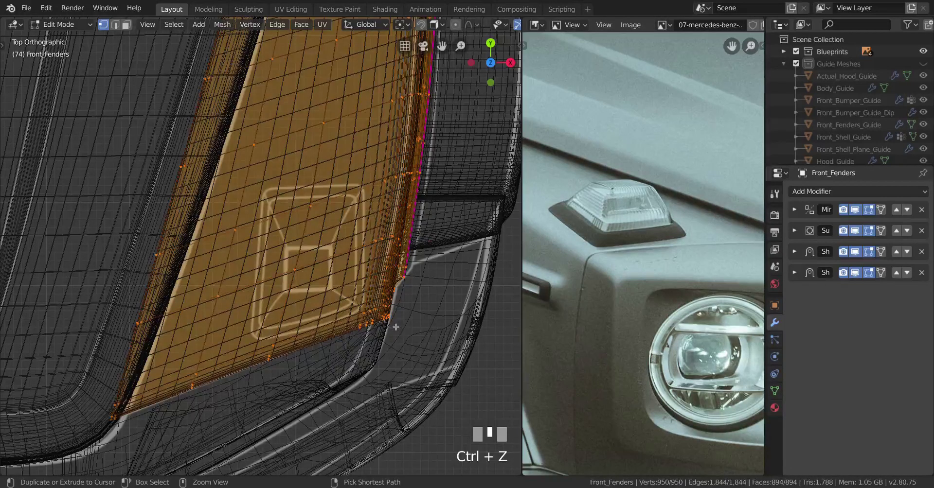
{"action": "key", "text": "ctrl+z"}
{"action": "left_click", "coordinate": [395, 325], "text": "ctrl"}
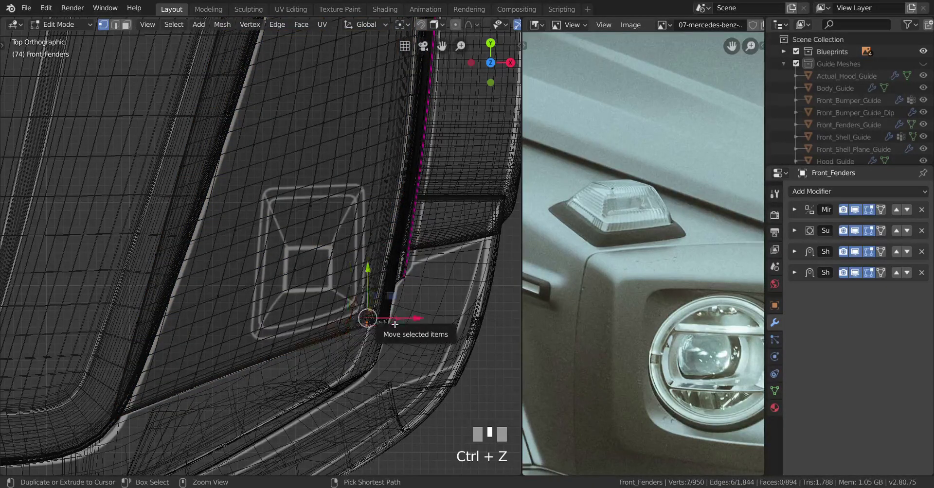
{"action": "key", "text": "ctrl+z"}
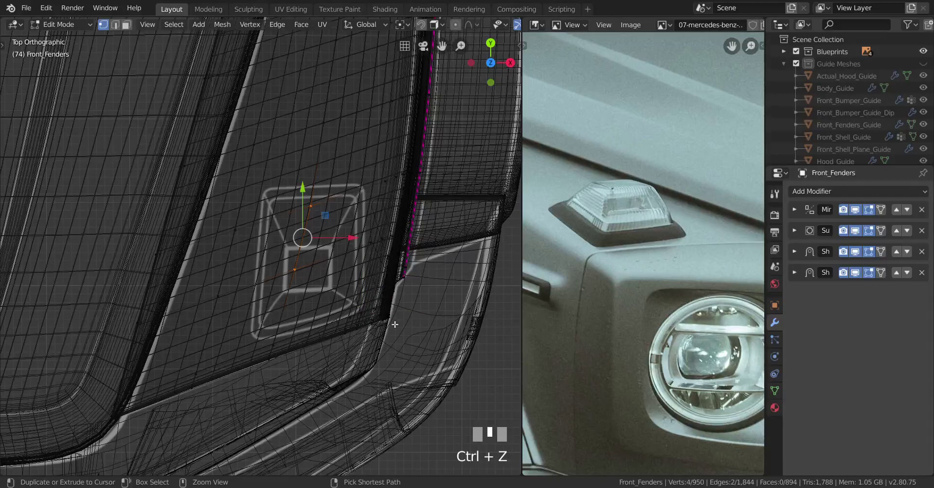
{"action": "scroll", "coordinate": [394, 324], "scroll_direction": "down", "scroll_amount": 4}
{"action": "middle_click_drag", "start_coordinate": [340, 268], "coordinate": [340, 313], "text": "shift"}
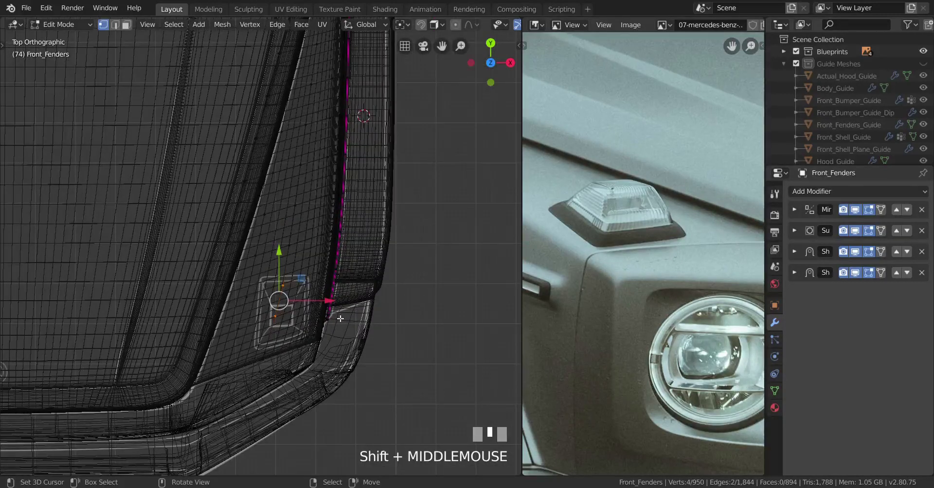
{"action": "middle_click_drag", "start_coordinate": [340, 319], "coordinate": [609, 241]}
{"action": "scroll", "coordinate": [292, 277], "scroll_direction": "down", "scroll_amount": 3}
{"action": "scroll", "coordinate": [282, 282], "scroll_direction": "up", "scroll_amount": 5}
{"action": "key", "text": "Tab"}
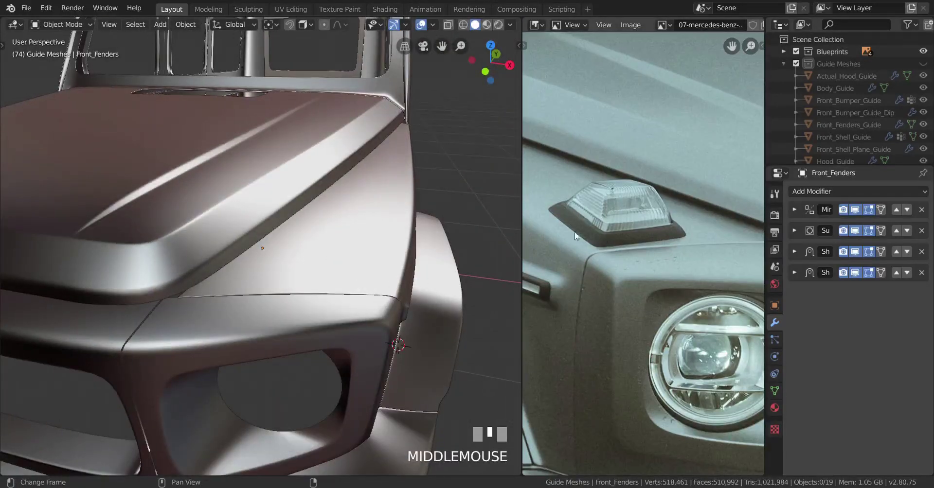
Snap the 3D cursor to the world origin.
{"action": "mouse_move", "coordinate": [351, 331]}
{"action": "middle_mouse_down"}
{"action": "mouse_move", "coordinate": [305, 326]}
{"action": "mouse_move", "coordinate": [362, 329]}
{"action": "mouse_move", "coordinate": [364, 351]}
{"action": "mouse_move", "coordinate": [350, 331]}
{"action": "middle_mouse_up"}
{"action": "scroll", "coordinate": [317, 328], "scroll_direction": "down", "scroll_amount": 2}
{"action": "key", "text": "KP_7"}
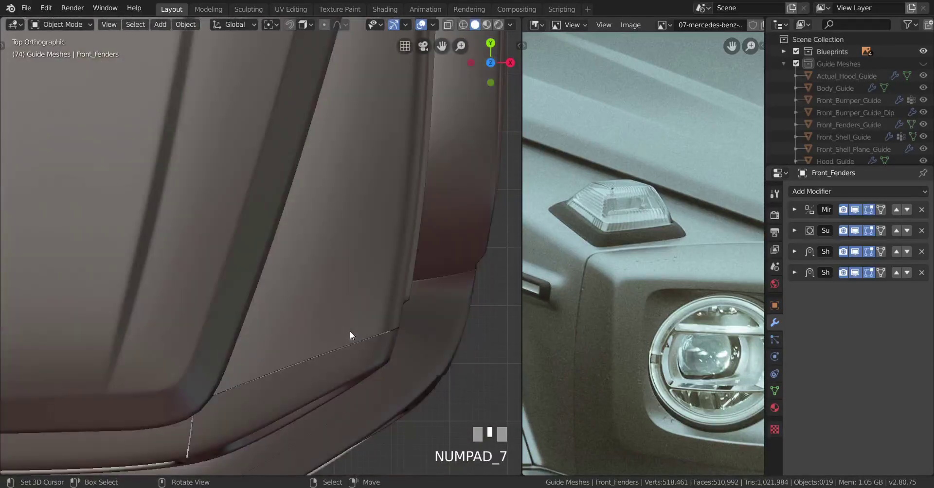
{"action": "key", "text": "z"}
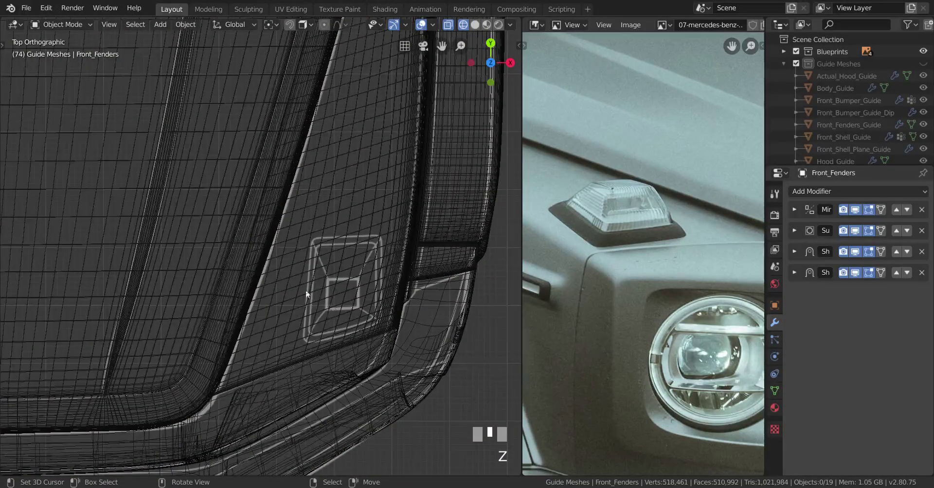
{"action": "scroll", "coordinate": [275, 247], "scroll_direction": "down", "scroll_amount": 5}
{"action": "middle_click_drag", "start_coordinate": [276, 247], "coordinate": [273, 280], "text": "shift"}
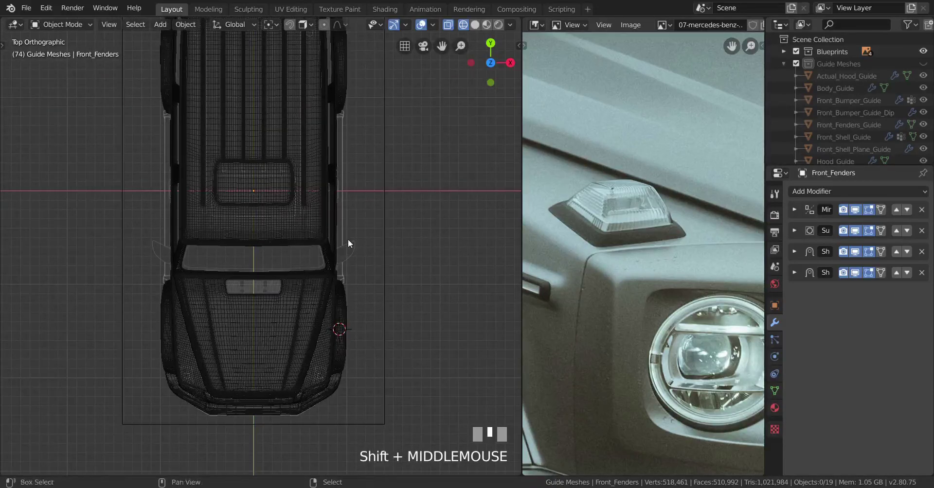
{"action": "key", "text": "shift+s"}
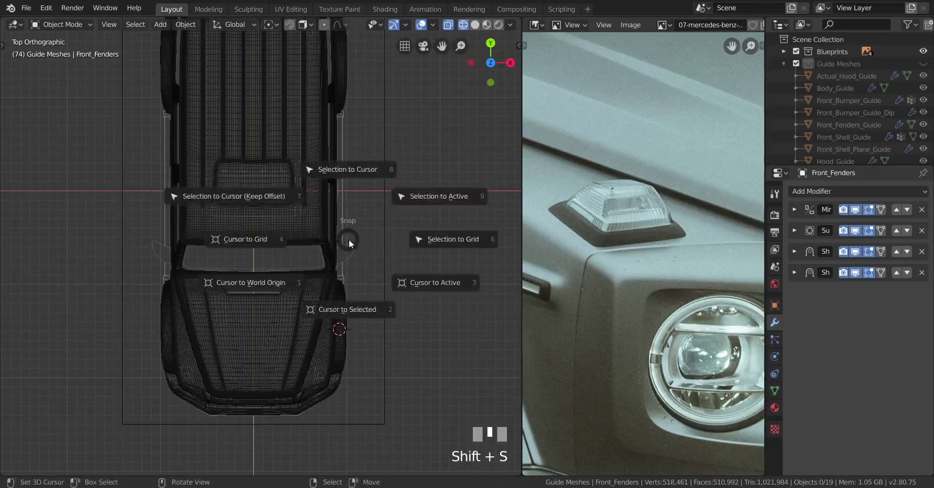
{"action": "left_click", "coordinate": [275, 279]}
Add a mesh plane at the world origin and look for it around the car in top view.
{"action": "middle_click_drag", "start_coordinate": [340, 362], "coordinate": [354, 274], "text": "shift"}
{"action": "key", "text": "shift+a"}
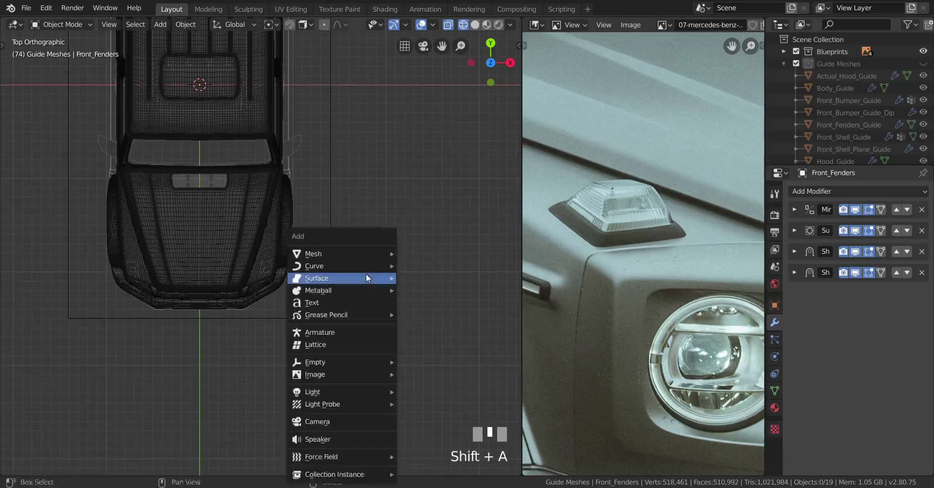
{"action": "mouse_move", "coordinate": [364, 250]}
{"action": "left_click", "coordinate": [433, 253]}
{"action": "scroll", "coordinate": [301, 288], "scroll_direction": "down", "scroll_amount": 3}
{"action": "scroll", "coordinate": [300, 284], "scroll_direction": "down", "scroll_amount": 6}
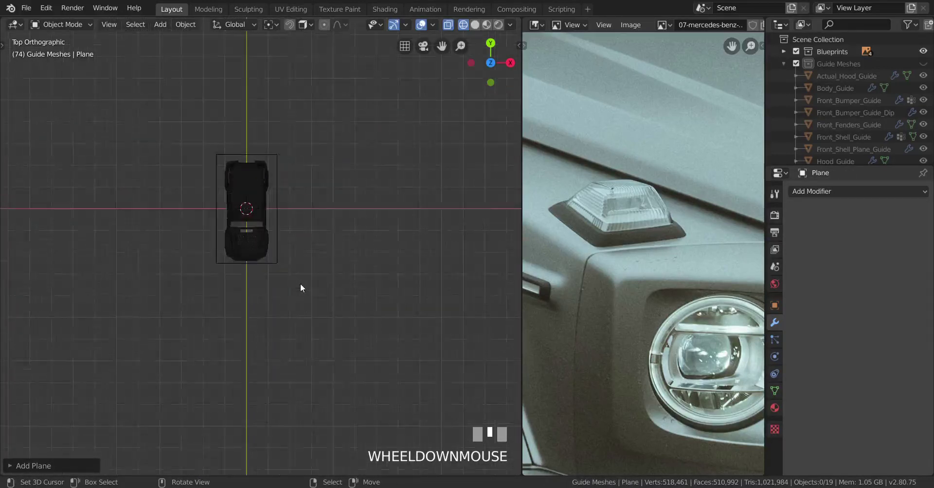
{"action": "scroll", "coordinate": [299, 285], "scroll_direction": "up", "scroll_amount": 6}
{"action": "scroll", "coordinate": [299, 288], "scroll_direction": "up", "scroll_amount": 3}
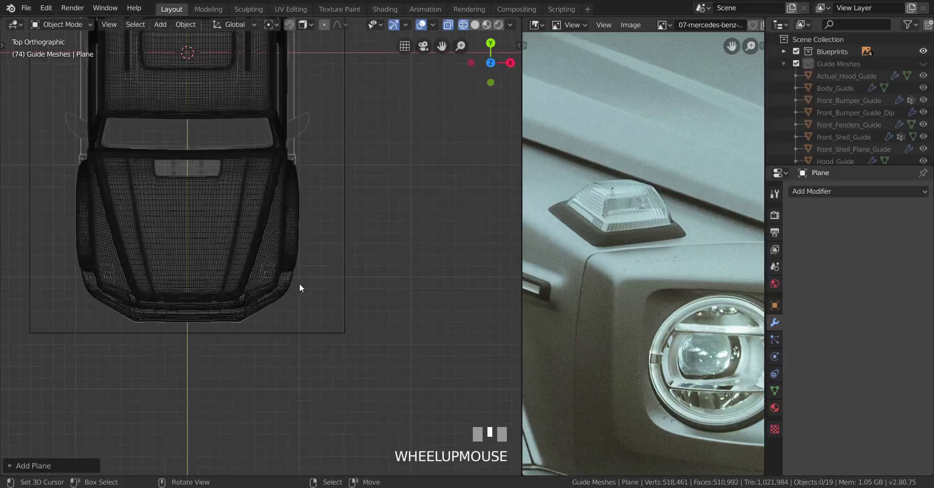
{"action": "scroll", "coordinate": [303, 285], "scroll_direction": "up", "scroll_amount": 3}
Look for the new plane around the car in solid shading and try to delete it.
{"action": "key", "text": "z"}
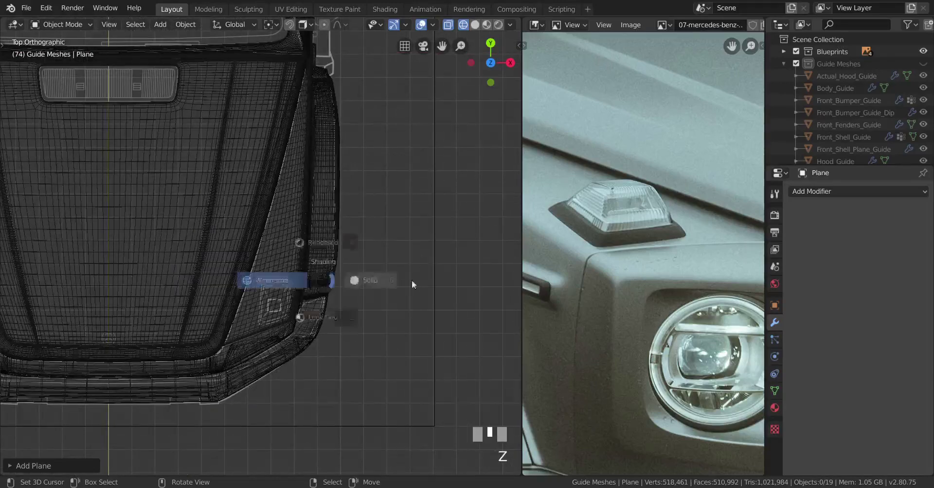
{"action": "left_click", "coordinate": [411, 282]}
{"action": "scroll", "coordinate": [312, 235], "scroll_direction": "down", "scroll_amount": 2}
{"action": "mouse_move", "coordinate": [365, 302]}
{"action": "middle_mouse_down"}
{"action": "mouse_move", "coordinate": [311, 235]}
{"action": "mouse_move", "coordinate": [308, 256]}
{"action": "mouse_move", "coordinate": [298, 241]}
{"action": "mouse_move", "coordinate": [346, 287]}
{"action": "middle_mouse_up"}
{"action": "scroll", "coordinate": [311, 235], "scroll_direction": "down", "scroll_amount": 5}
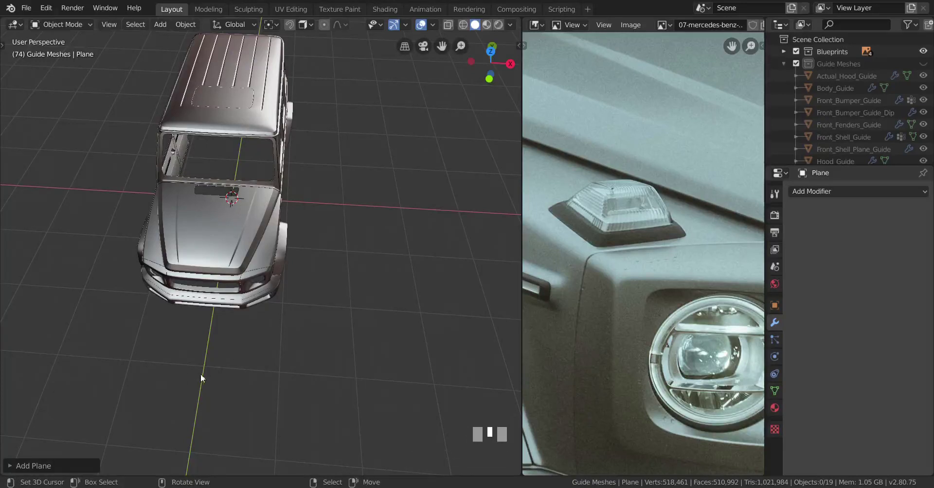
{"action": "middle_click_drag", "start_coordinate": [264, 337], "coordinate": [352, 322]}
{"action": "scroll", "coordinate": [279, 336], "scroll_direction": "up", "scroll_amount": 4}
{"action": "key", "text": "x"}
{"action": "left_click", "coordinate": [354, 319]}
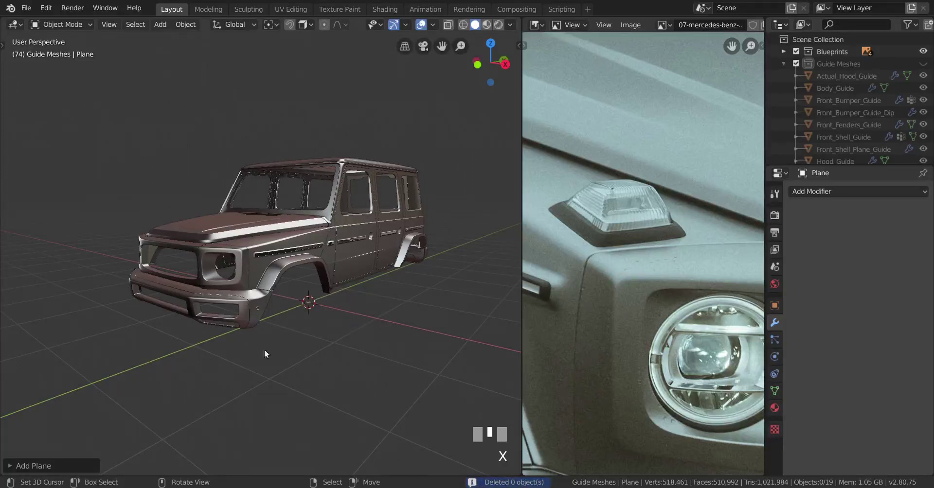
Inspect the added plane's size, alignment and location settings and try to enter Edit Mode on it.
{"action": "left_click", "coordinate": [10, 467]}
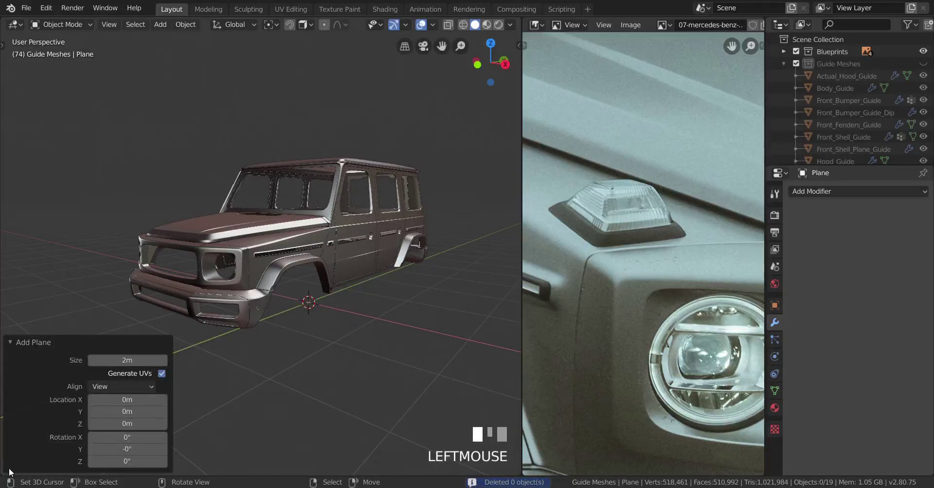
{"action": "left_click", "coordinate": [11, 345]}
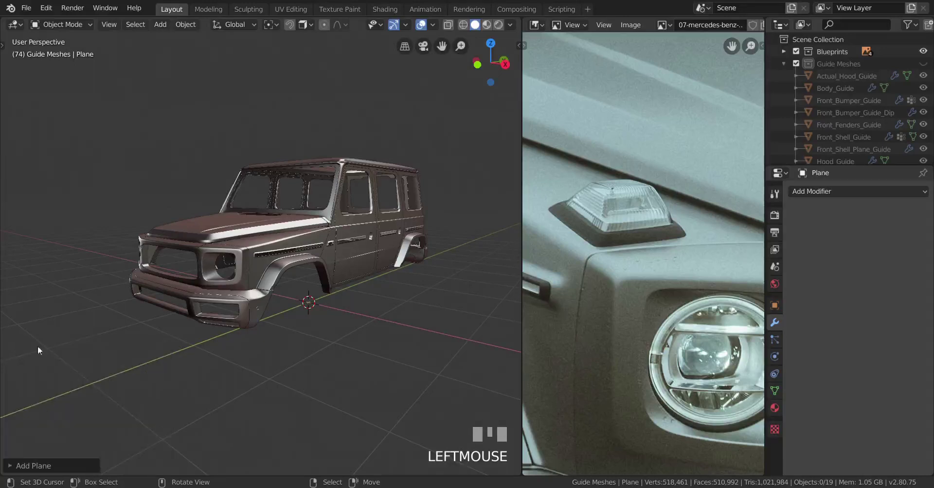
{"action": "middle_click_drag", "start_coordinate": [38, 350], "coordinate": [252, 372]}
{"action": "key", "text": "Tab"}
{"action": "scroll", "coordinate": [286, 344], "scroll_direction": "up", "scroll_amount": 3}
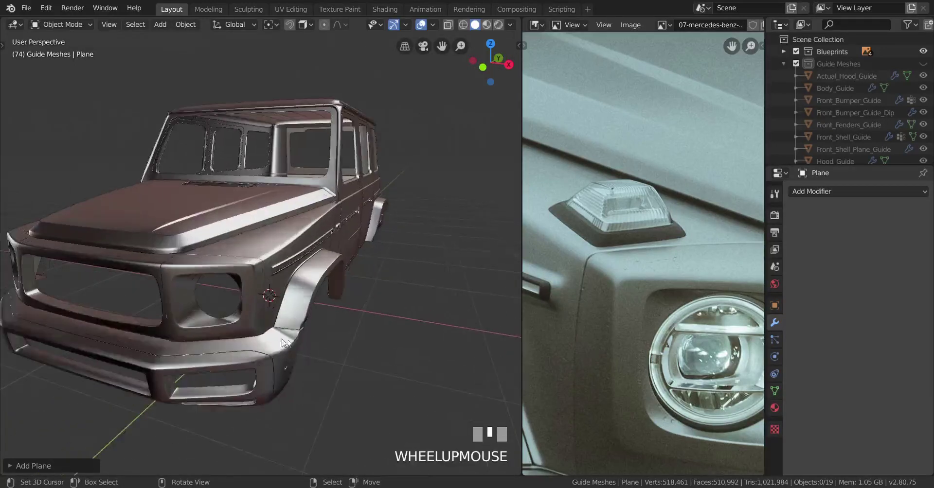
Select the front fenders, check their mesh in Edit Mode and return to Object Mode.
{"action": "right_click", "coordinate": [282, 248]}
{"action": "key", "text": "Tab"}
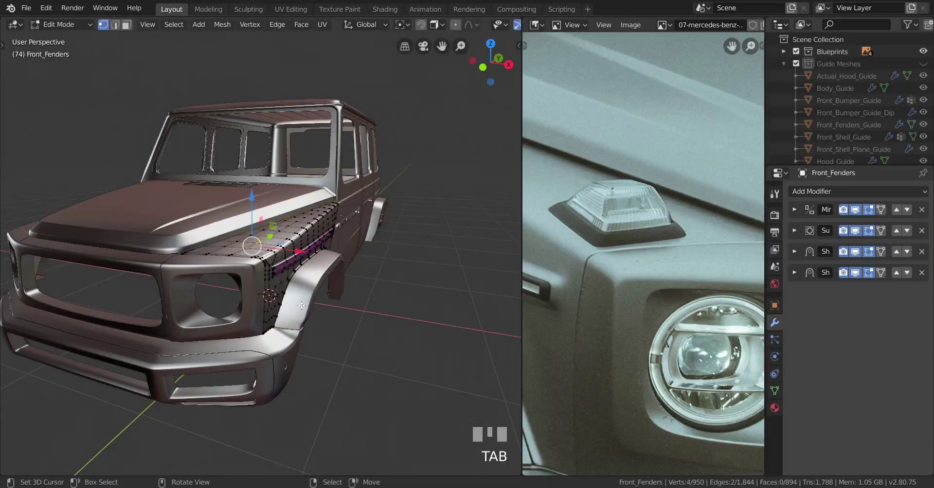
{"action": "key", "text": "Tab"}
Place the 3D cursor in empty space beside the car and add a mesh cube there.
{"action": "middle_click_drag", "start_coordinate": [295, 298], "coordinate": [400, 179]}
{"action": "key", "text": "shift+a"}
{"action": "mouse_move", "coordinate": [400, 179]}
{"action": "left_click", "coordinate": [460, 191]}
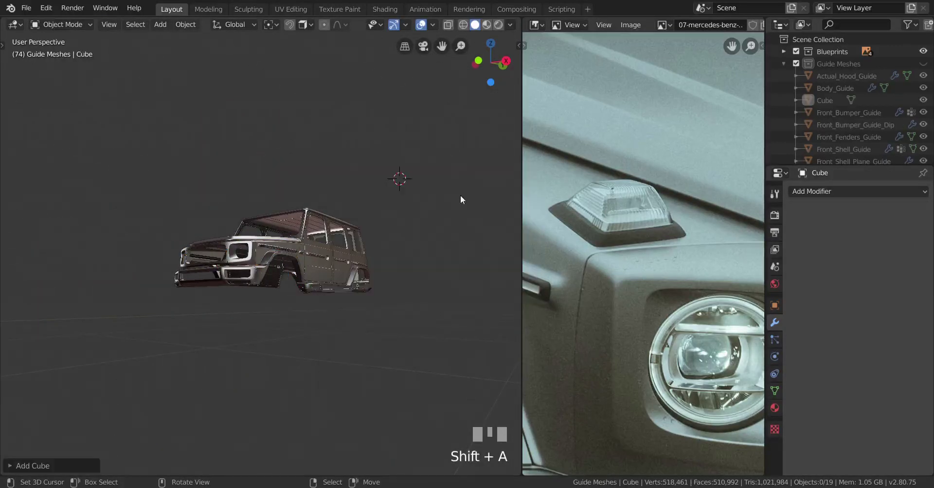
{"action": "middle_click_drag", "start_coordinate": [407, 230], "coordinate": [365, 263]}
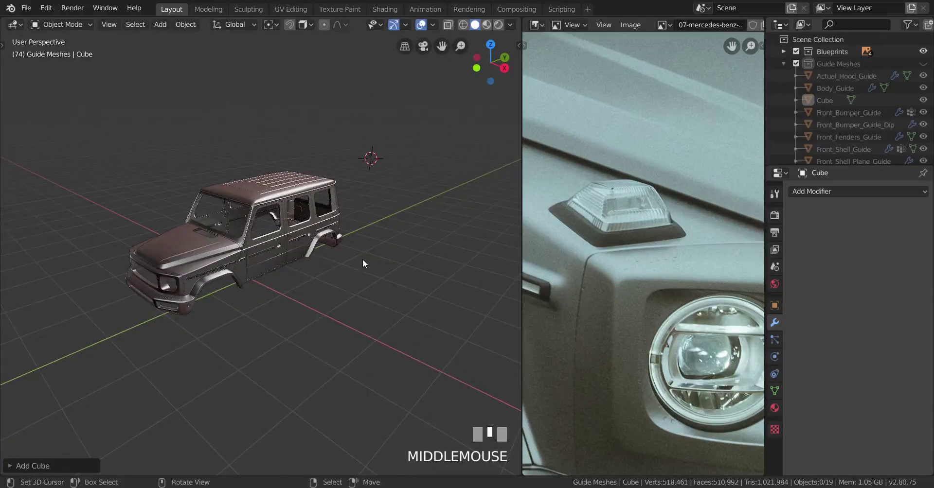
Inspect the new cube's size, alignment, location and rotation settings and look for it around the car.
{"action": "left_click", "coordinate": [11, 464]}
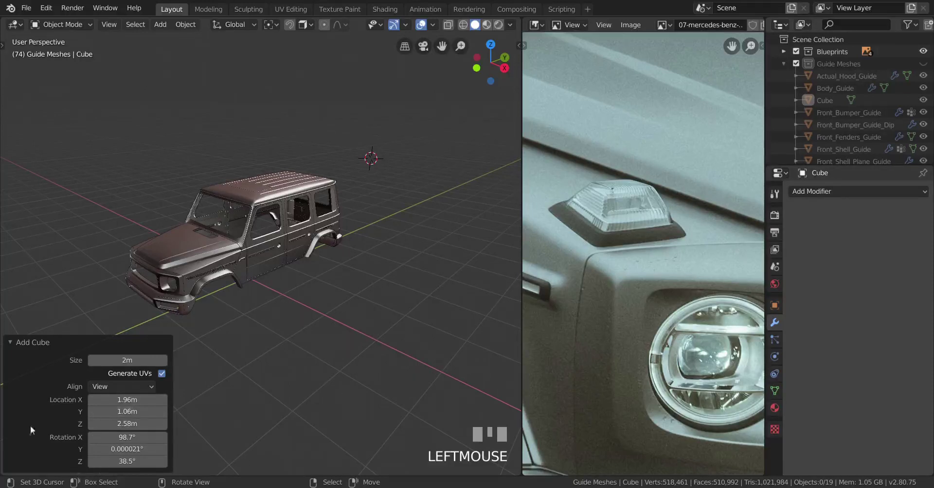
{"action": "left_click", "coordinate": [16, 342]}
{"action": "middle_click_drag", "start_coordinate": [109, 340], "coordinate": [302, 328]}
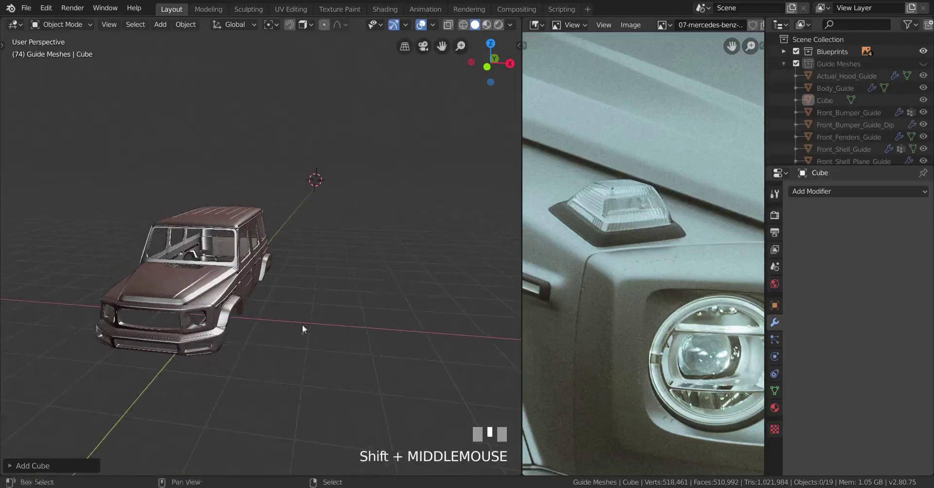
Try to delete the newly added cube.
{"action": "key", "text": "x"}
{"action": "left_click", "coordinate": [384, 301]}
{"action": "middle_click_drag", "start_coordinate": [383, 301], "coordinate": [352, 326]}
{"action": "scroll", "coordinate": [347, 306], "scroll_direction": "up", "scroll_amount": 2}
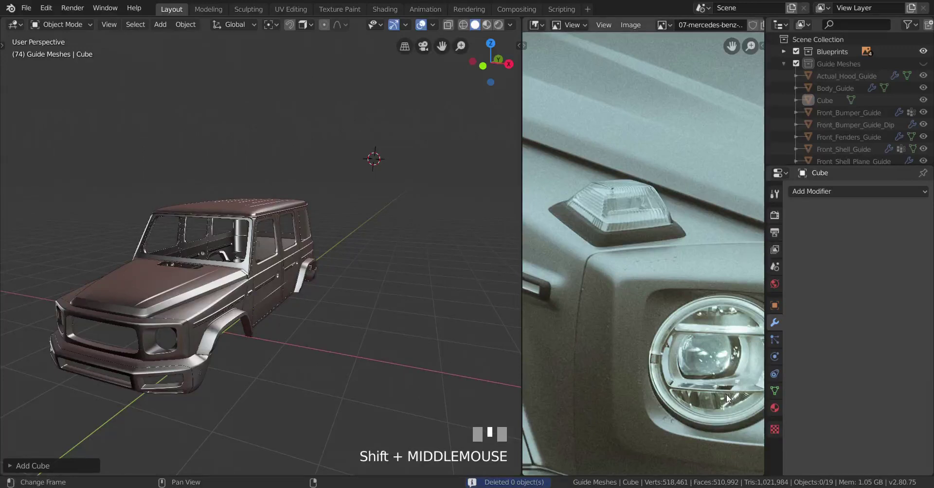